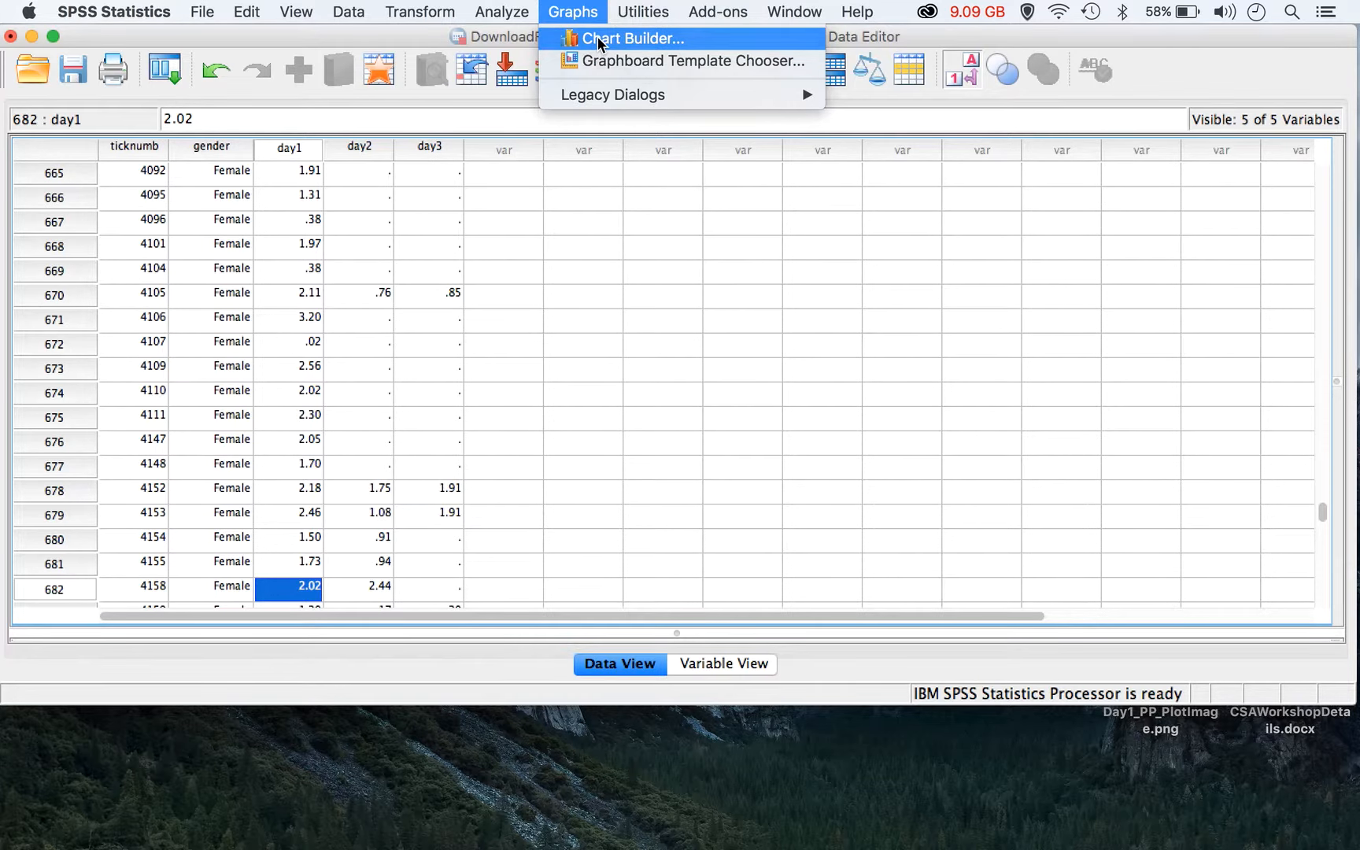
Clear the previous Chart Builder setup and start a simple histogram as the new chart.
left_click(599, 41)
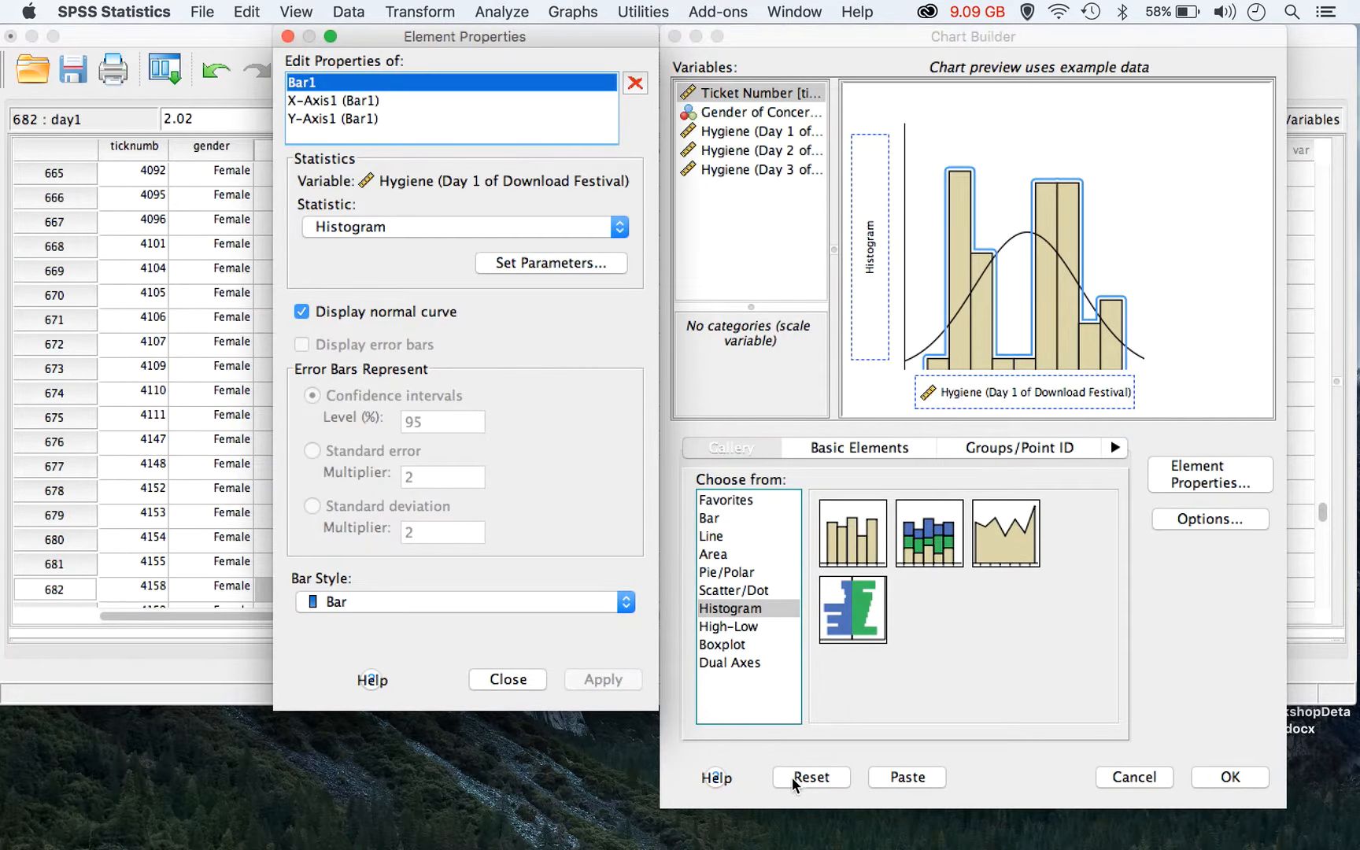
left_click(792, 777)
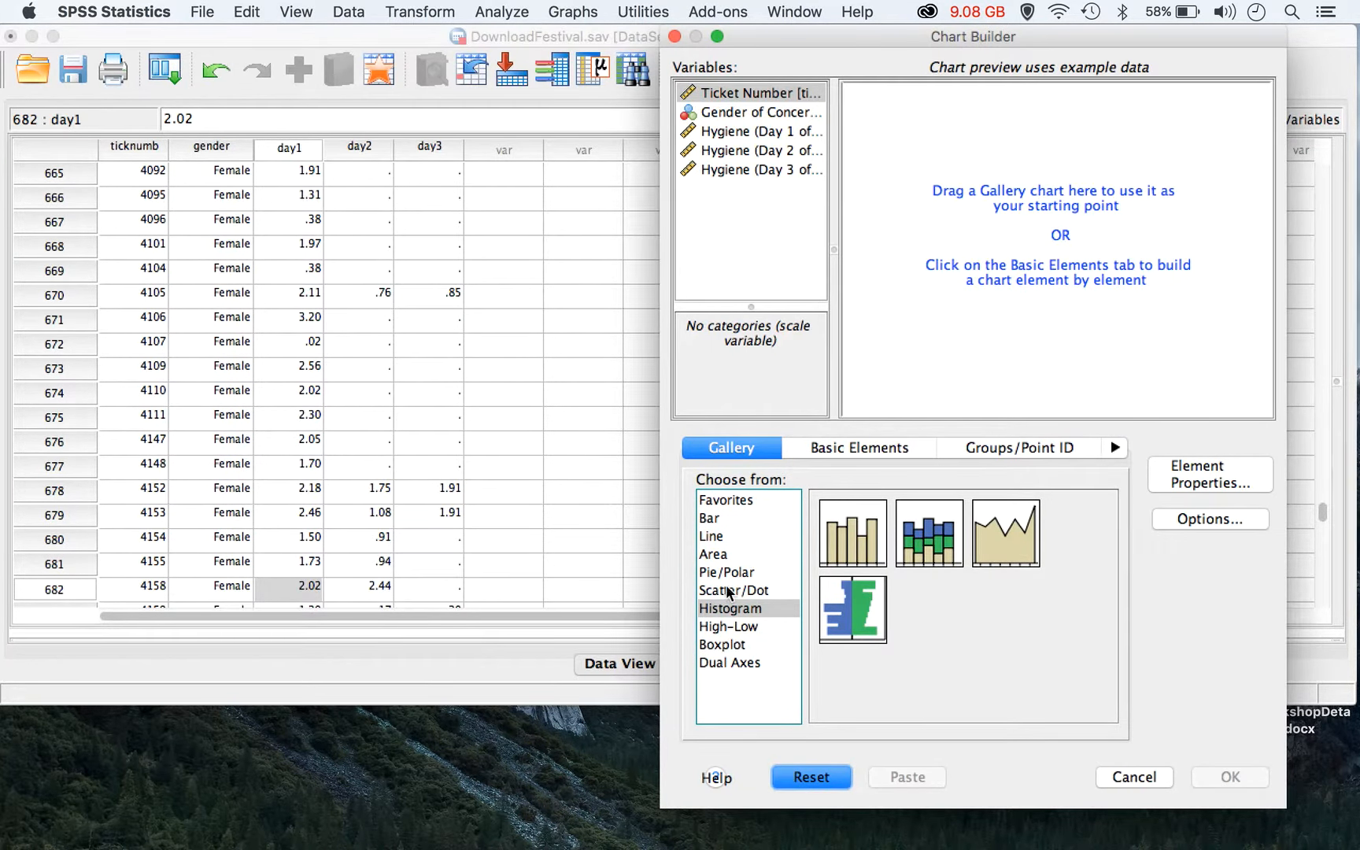
left_click(722, 608)
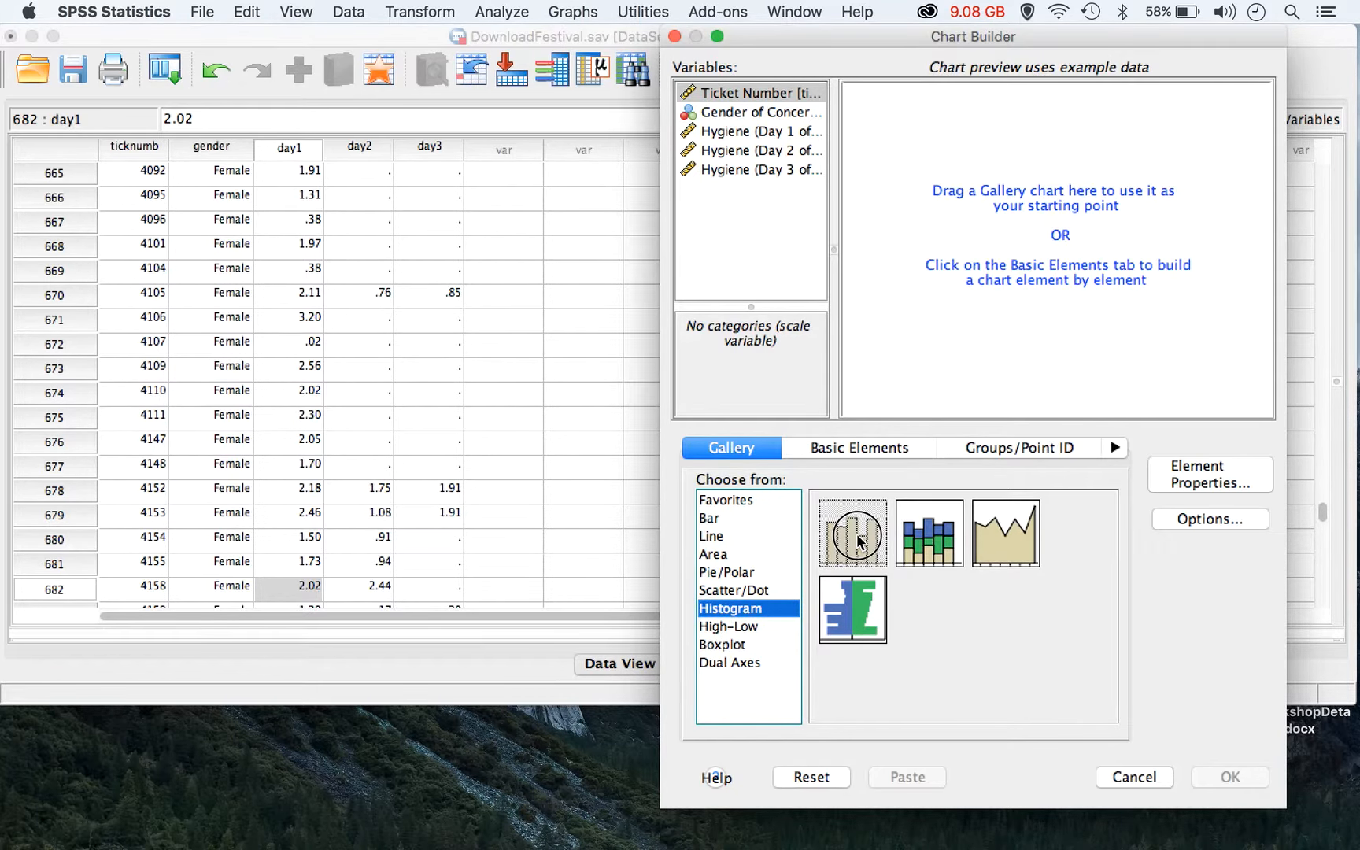
left_click_drag(856, 533, 990, 262)
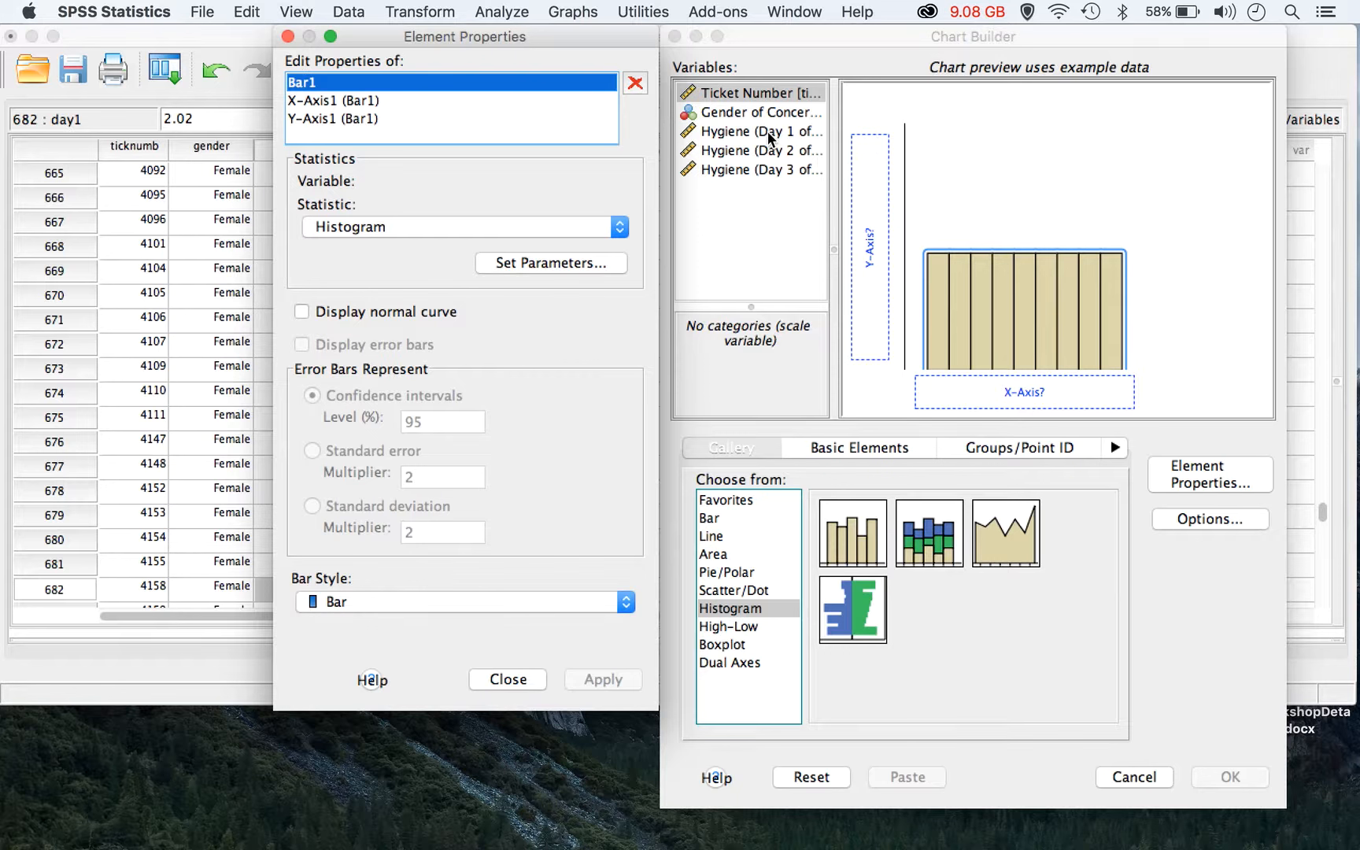
Assign Hygiene (Day 1 of Download Festival) to the histogram's x-axis and generate the chart in the output.
left_click(729, 132)
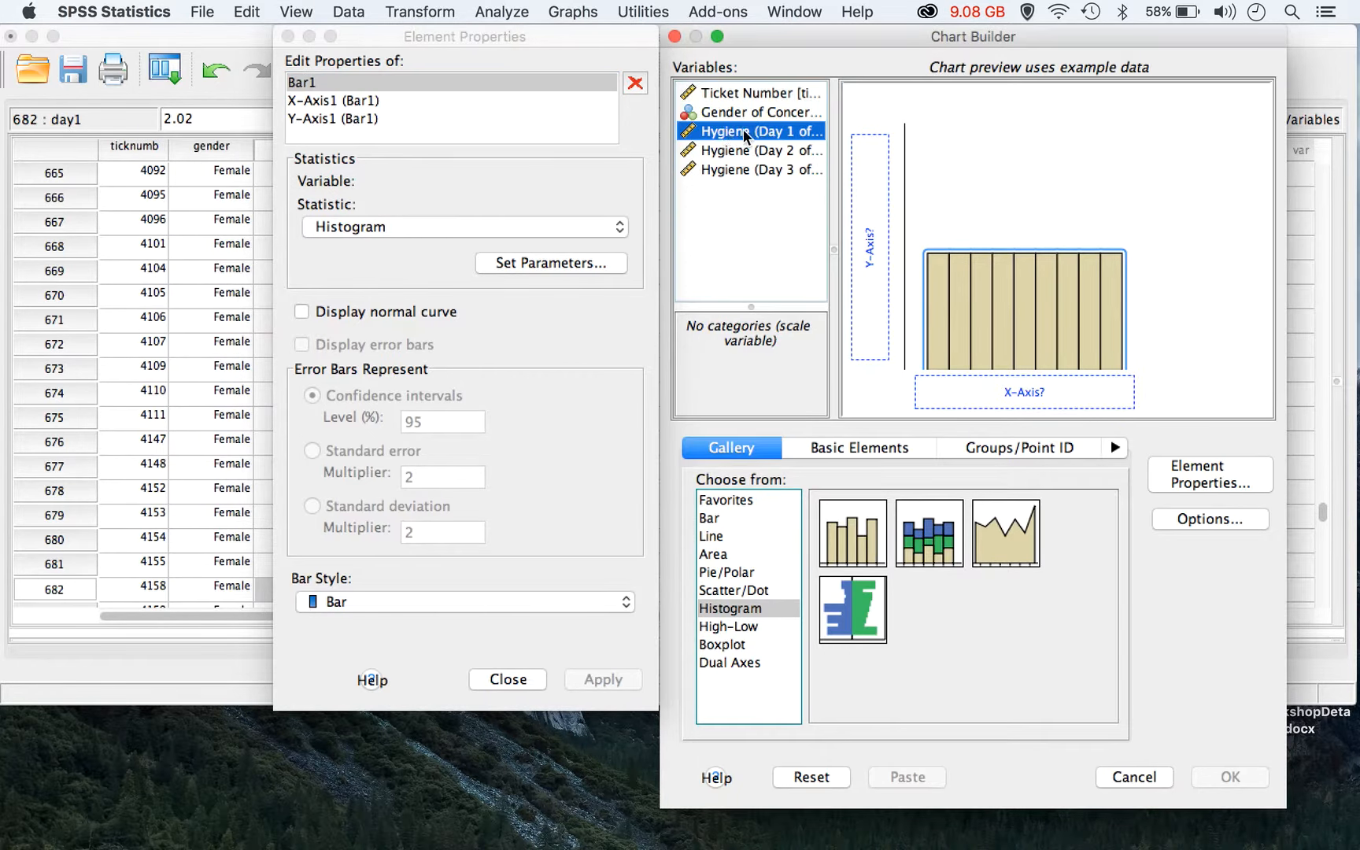
left_click_drag(711, 134, 1001, 388)
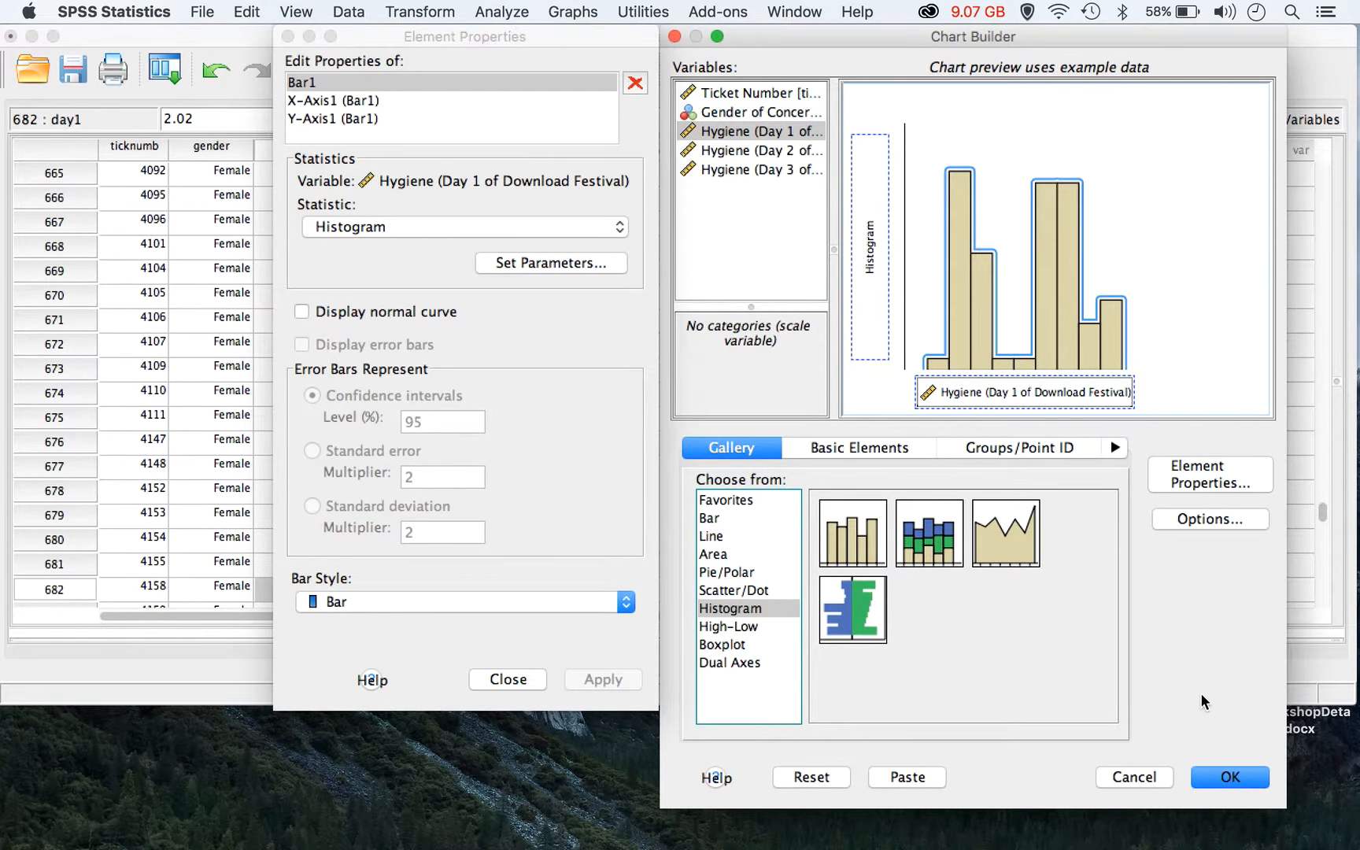
left_click(1209, 771)
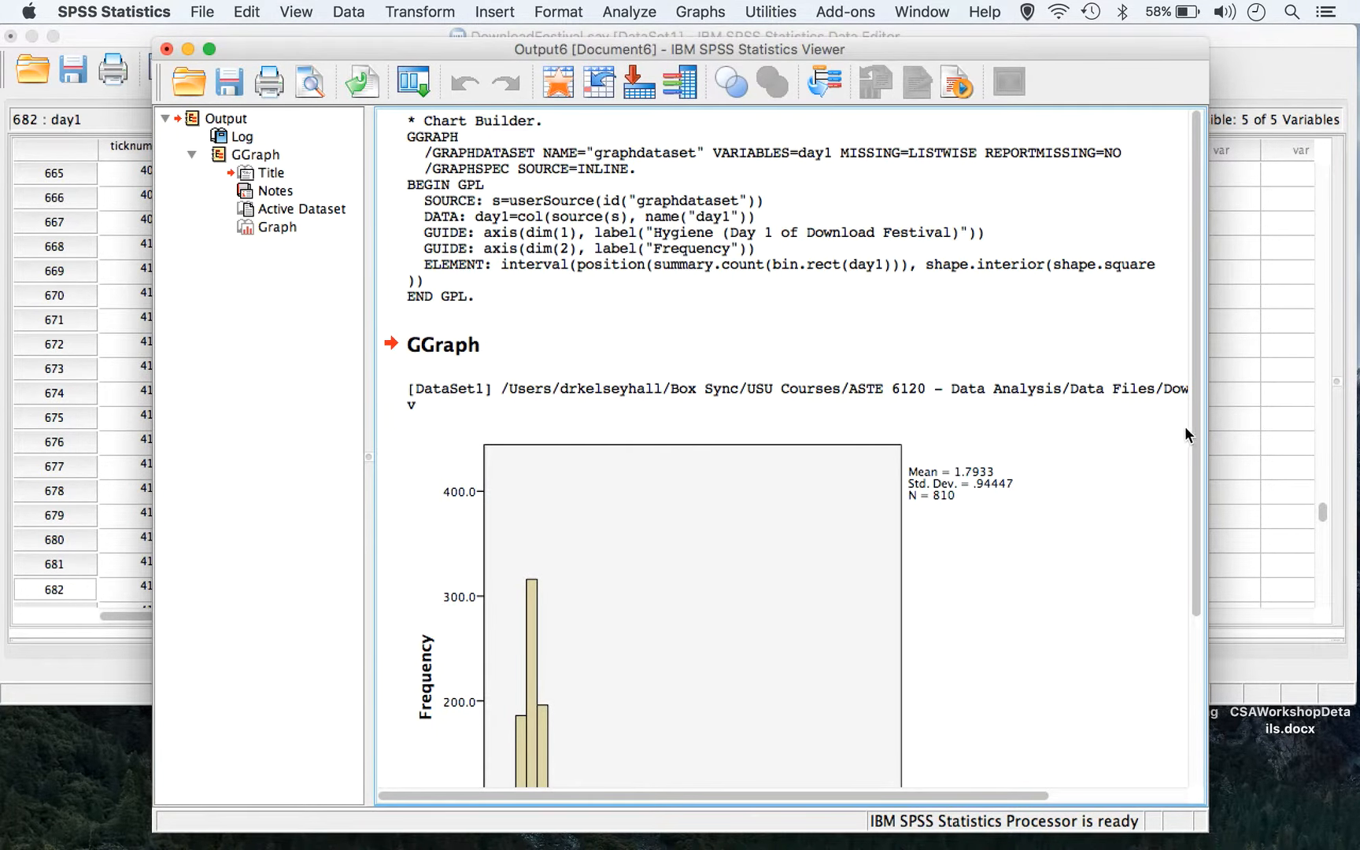
left_click_drag(1202, 425, 1178, 592)
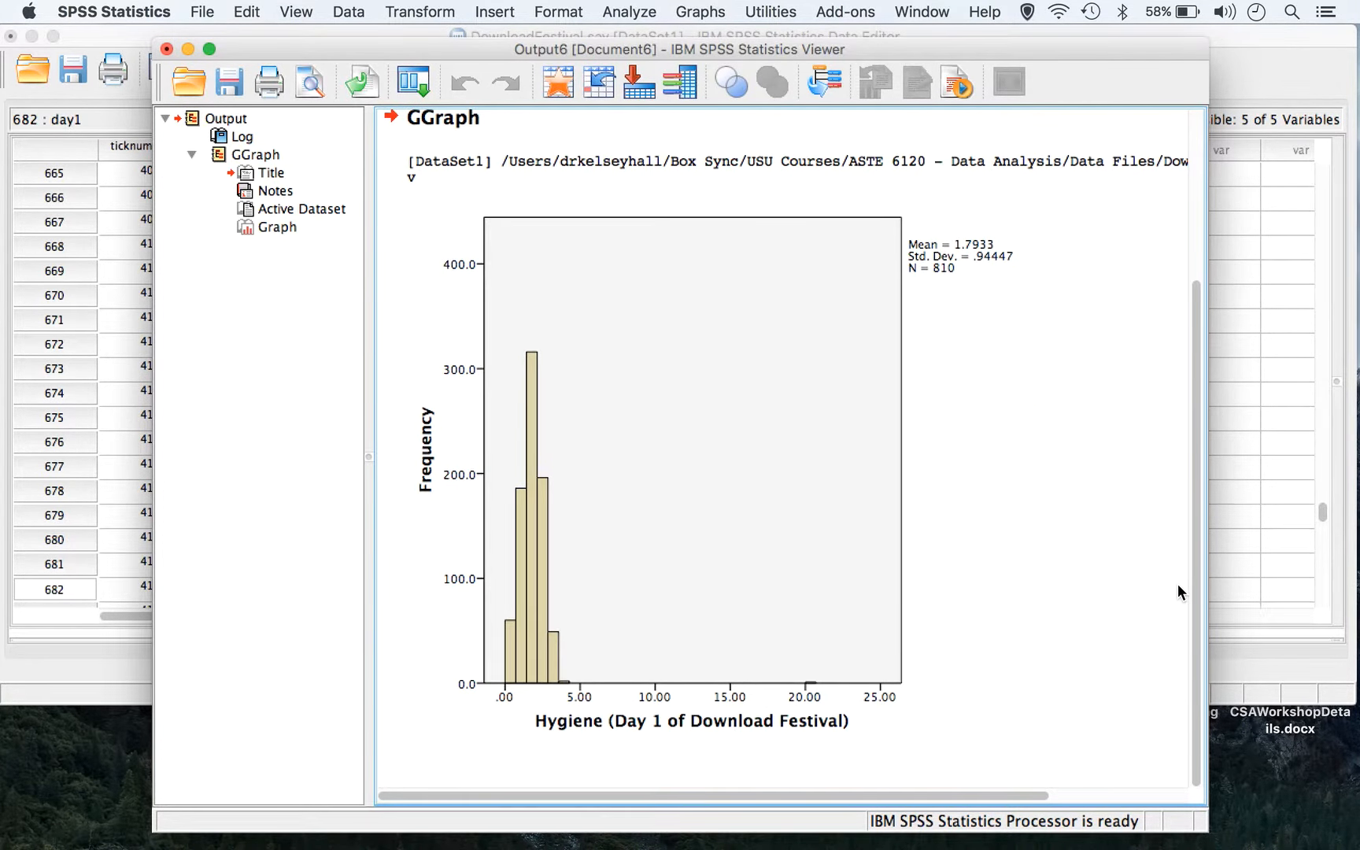
left_click(842, 660)
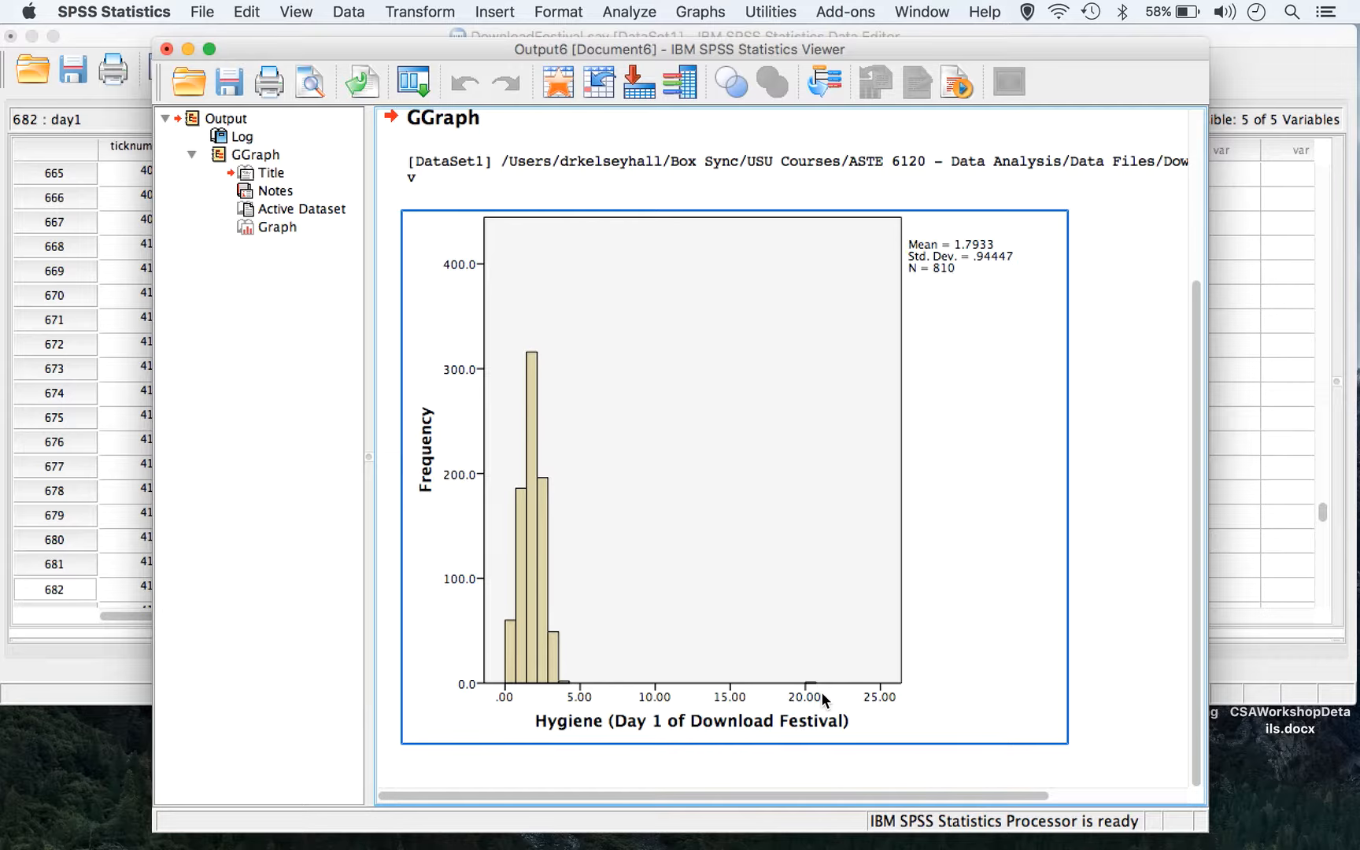
Reset the Chart Builder and set up a simple boxplot with Hygiene (Day 1 of Download Festival) on the y-axis.
left_click(690, 10)
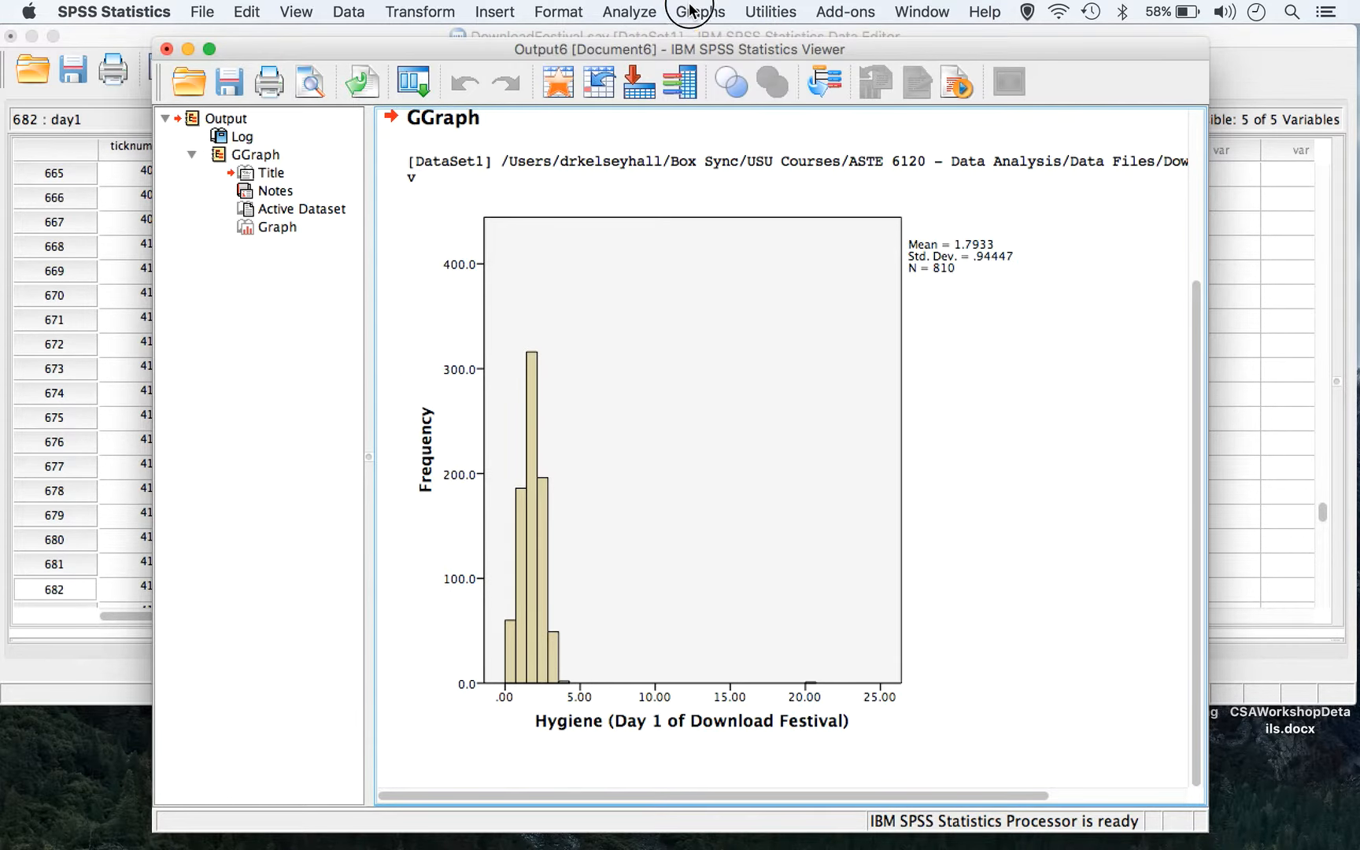
left_click(696, 38)
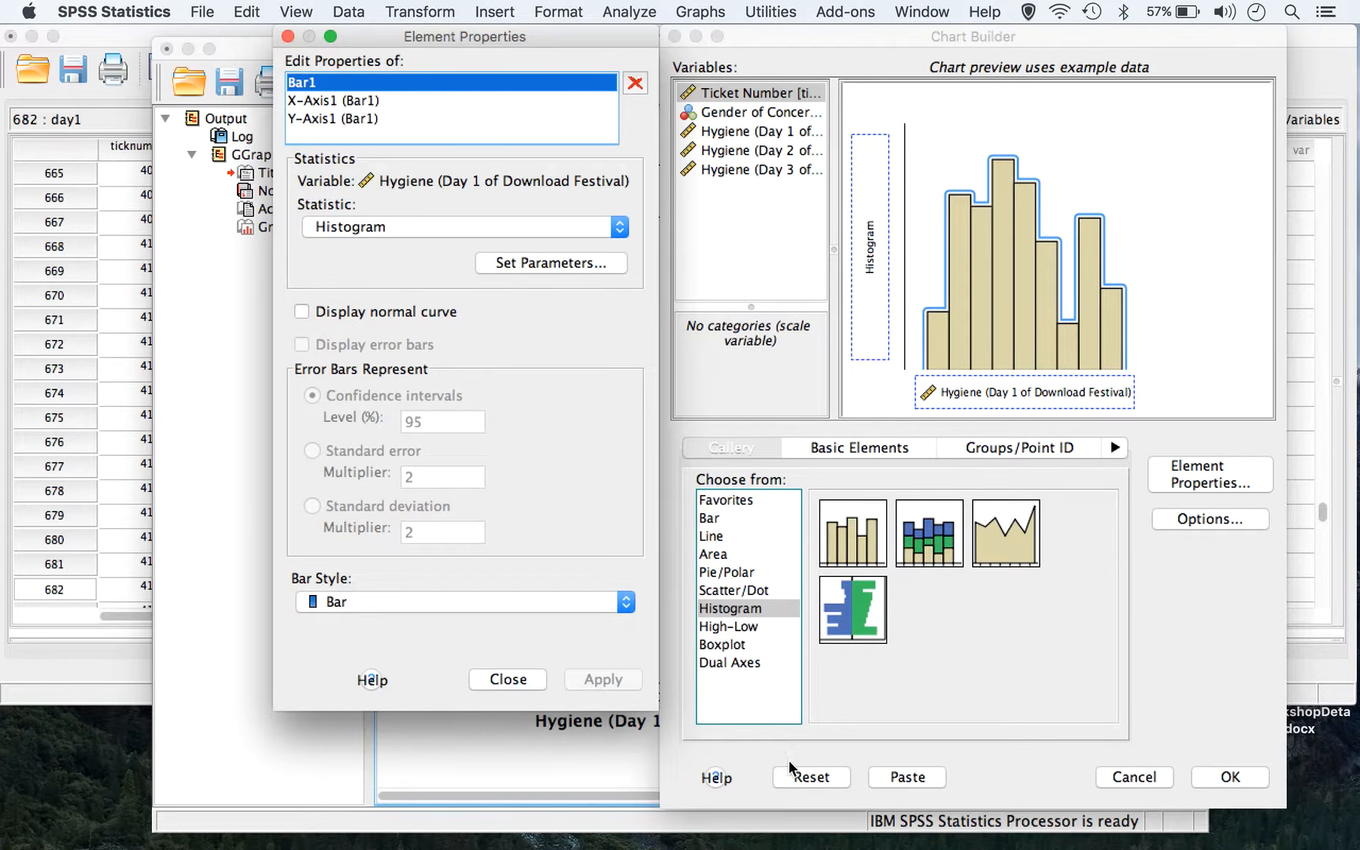
left_click(793, 775)
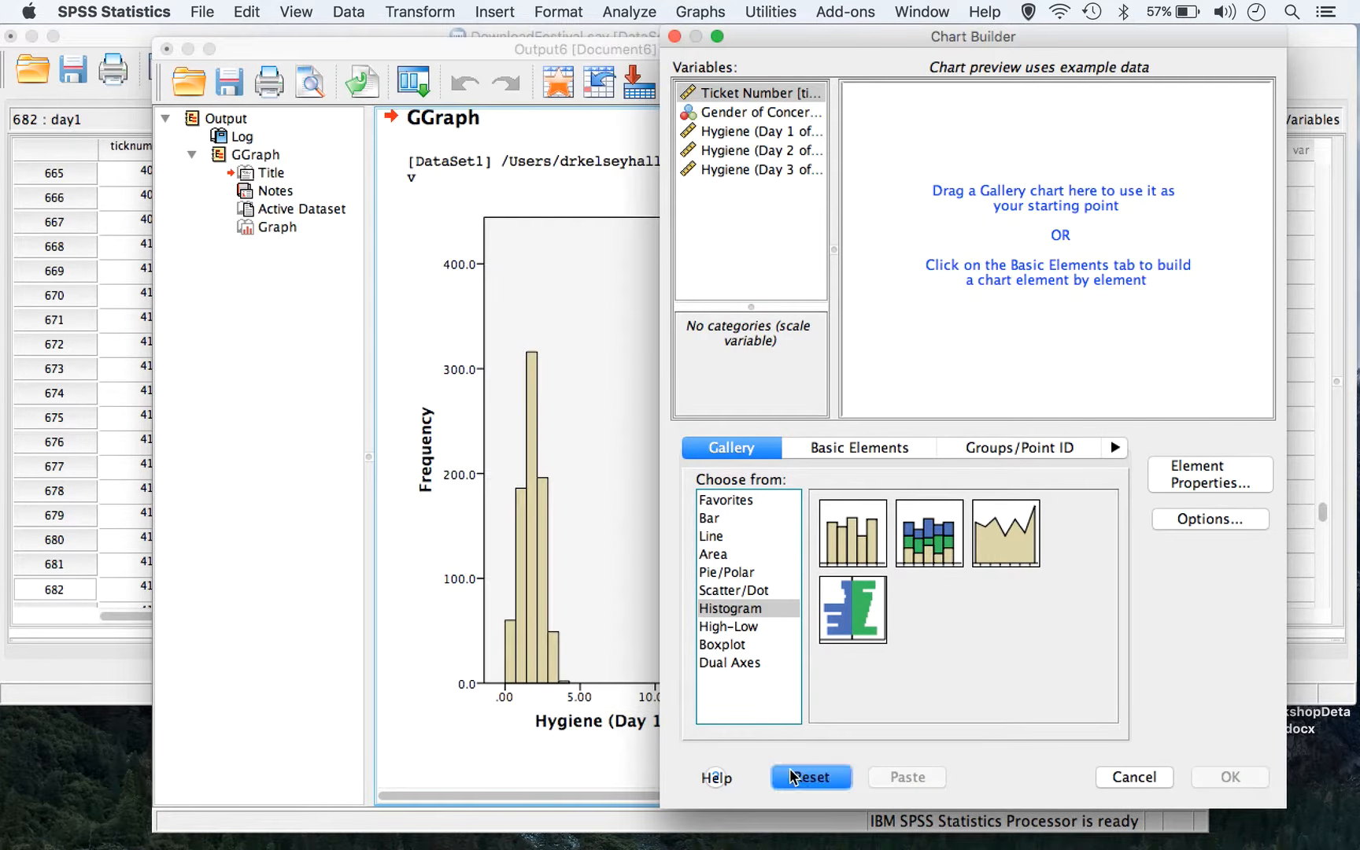
left_click(746, 645)
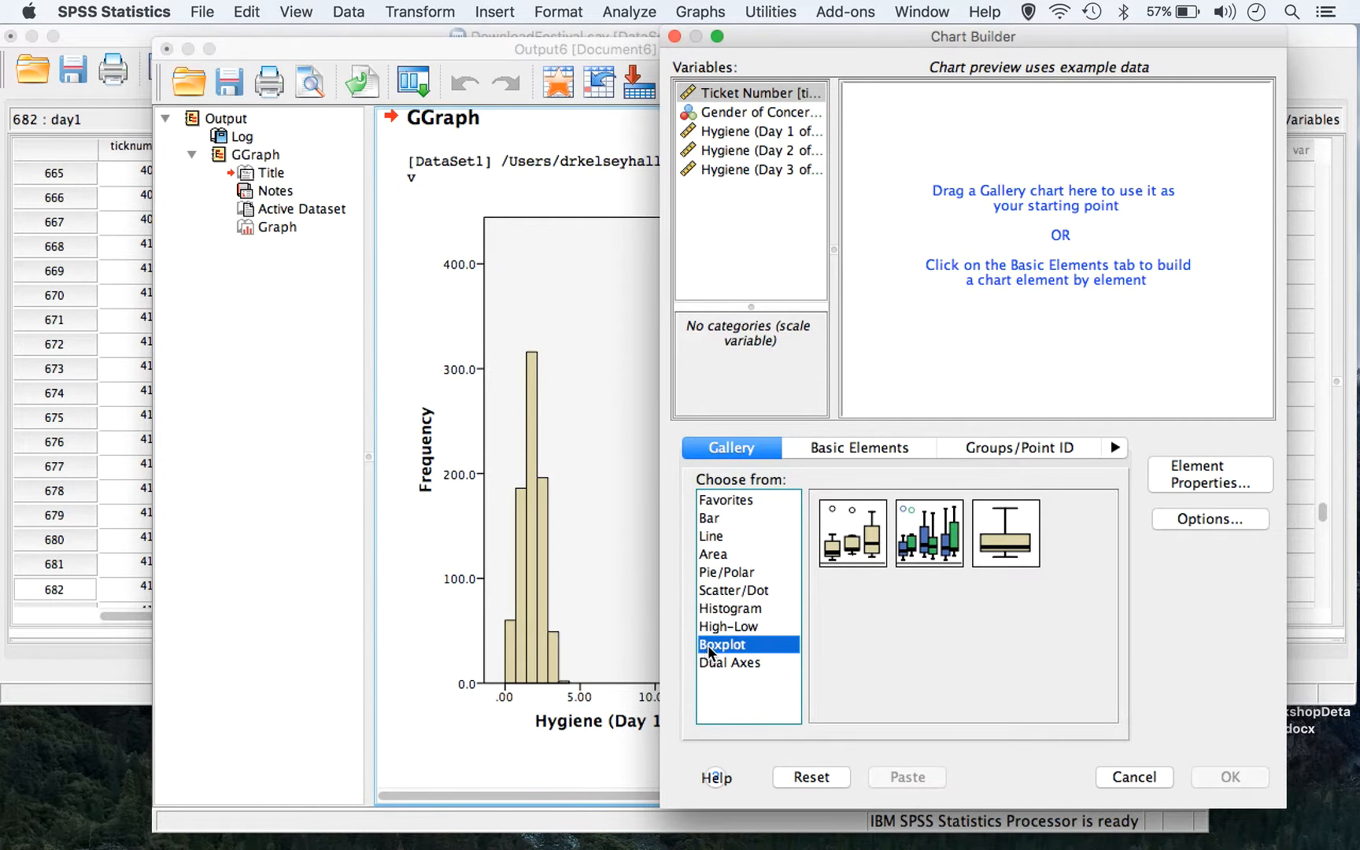
left_click_drag(852, 532, 1003, 270)
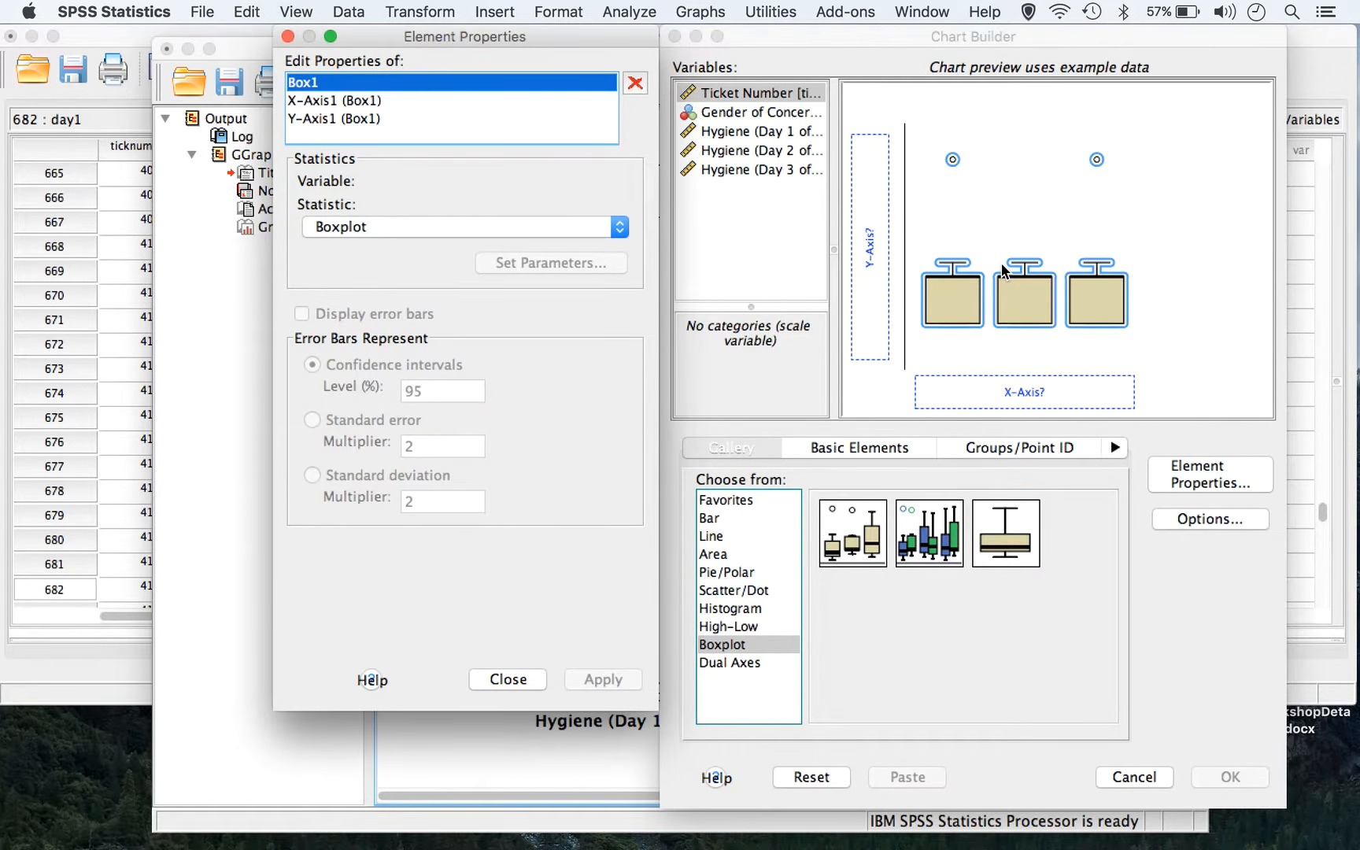
left_click(784, 134)
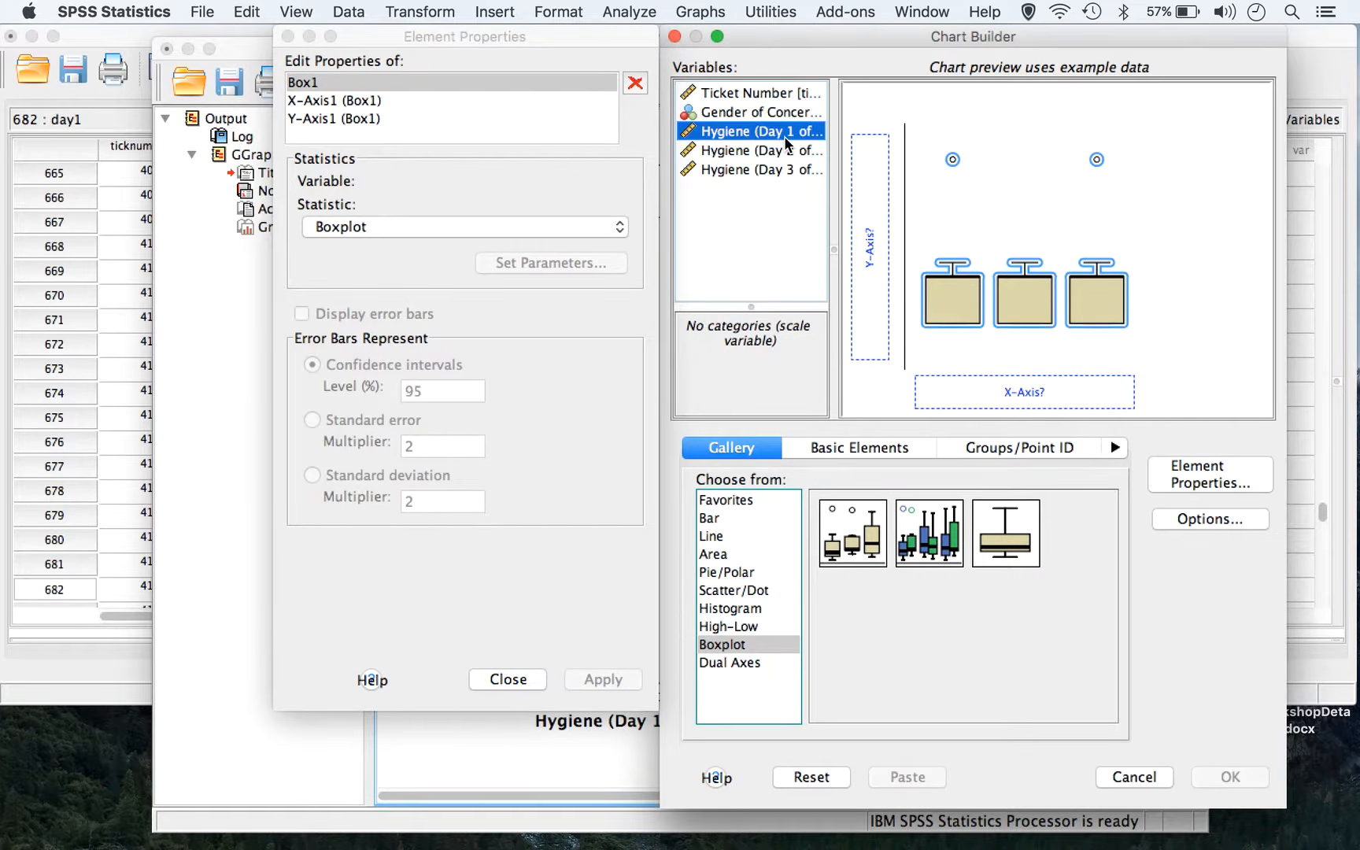
left_click_drag(708, 134, 871, 273)
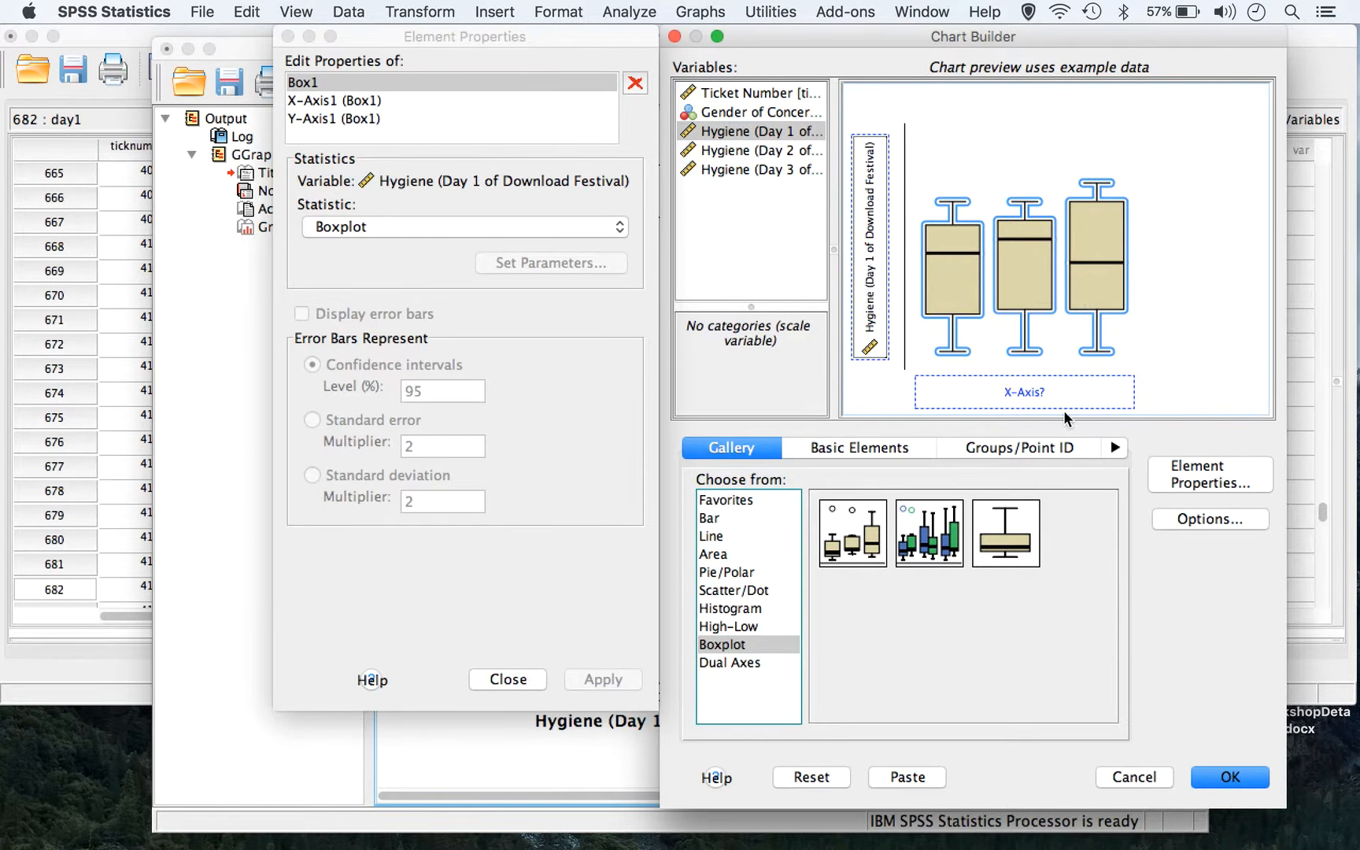
Set the boxplot's missing values to be excluded variable-by-variable and generate the chart in the output.
left_click(1177, 521)
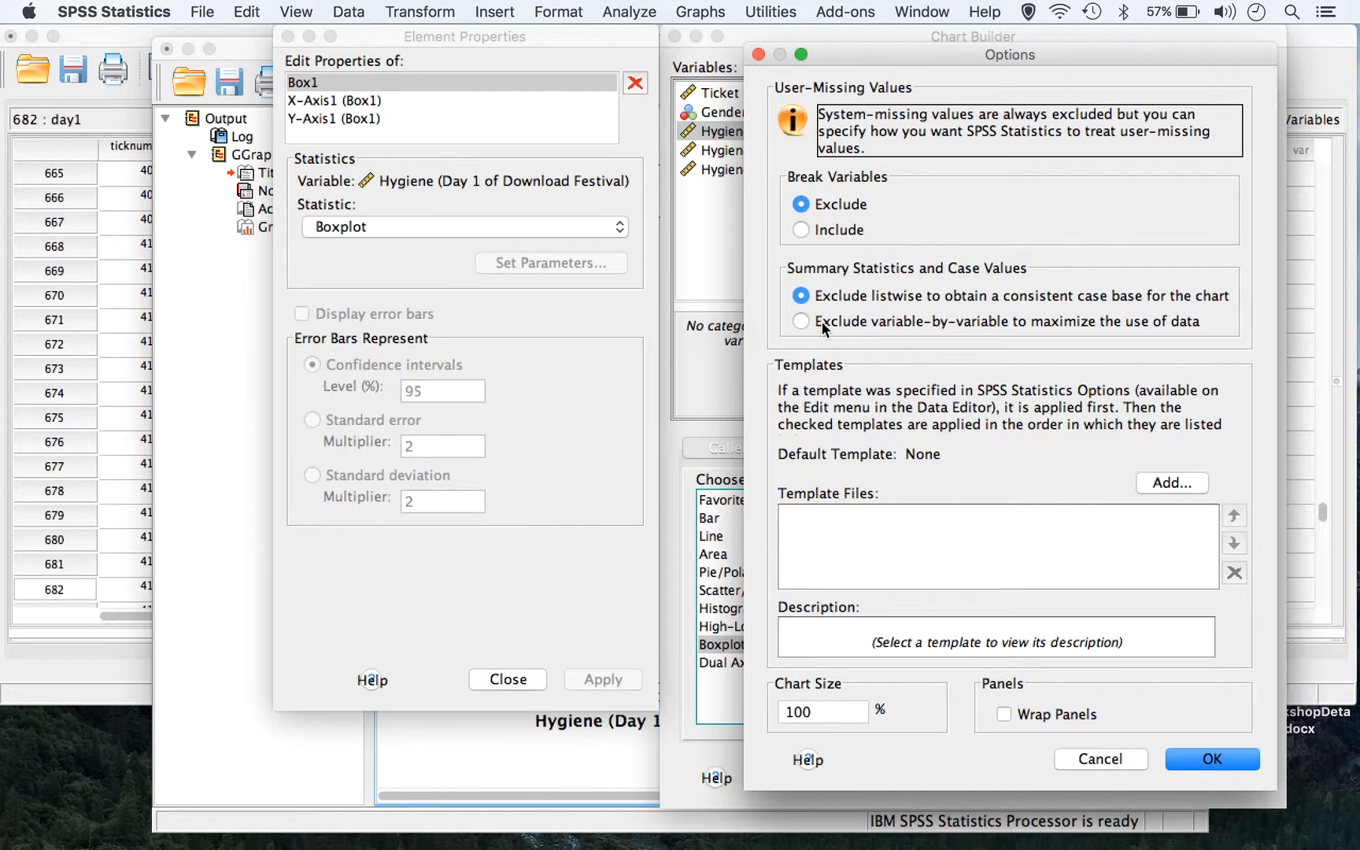
left_click(801, 319)
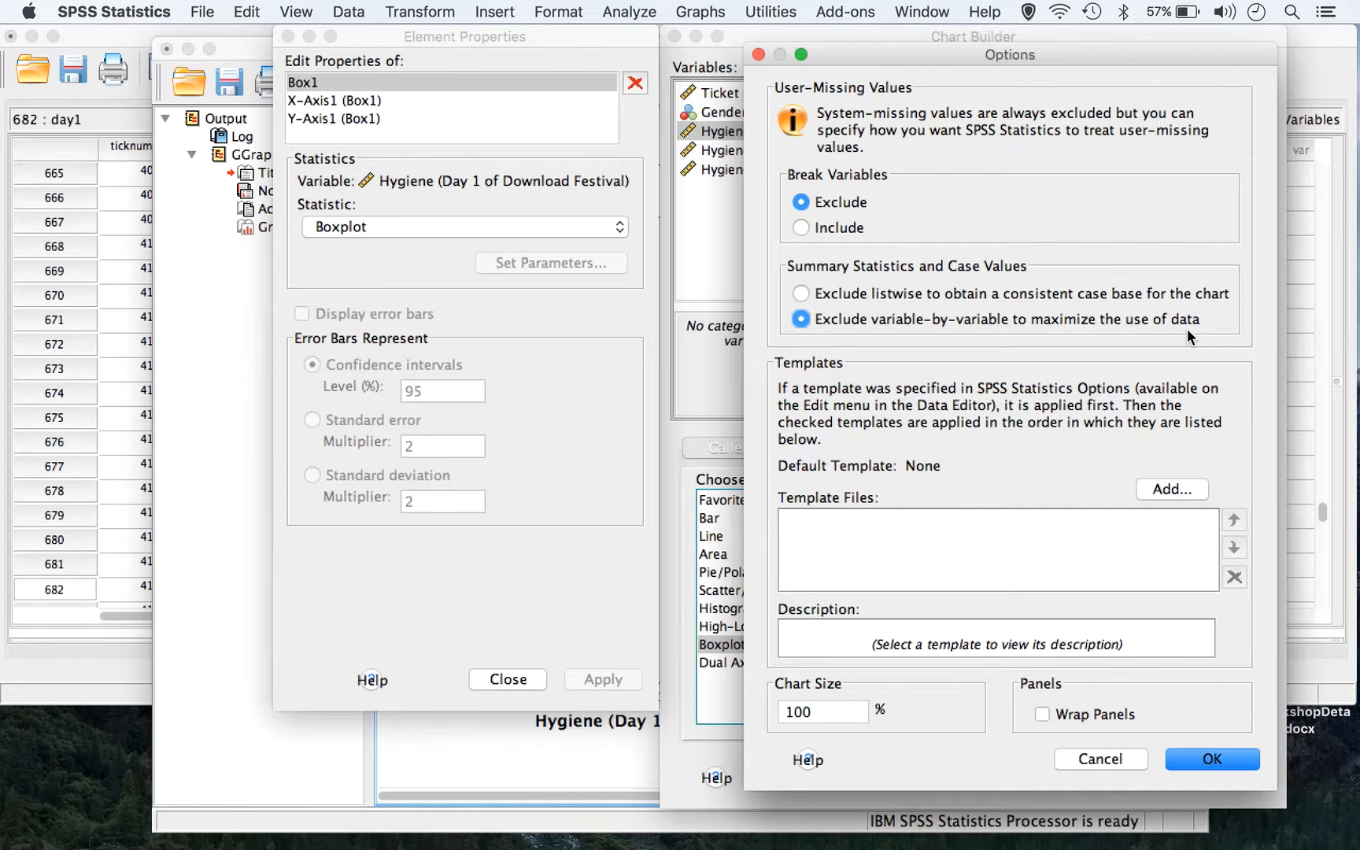
left_click(1205, 760)
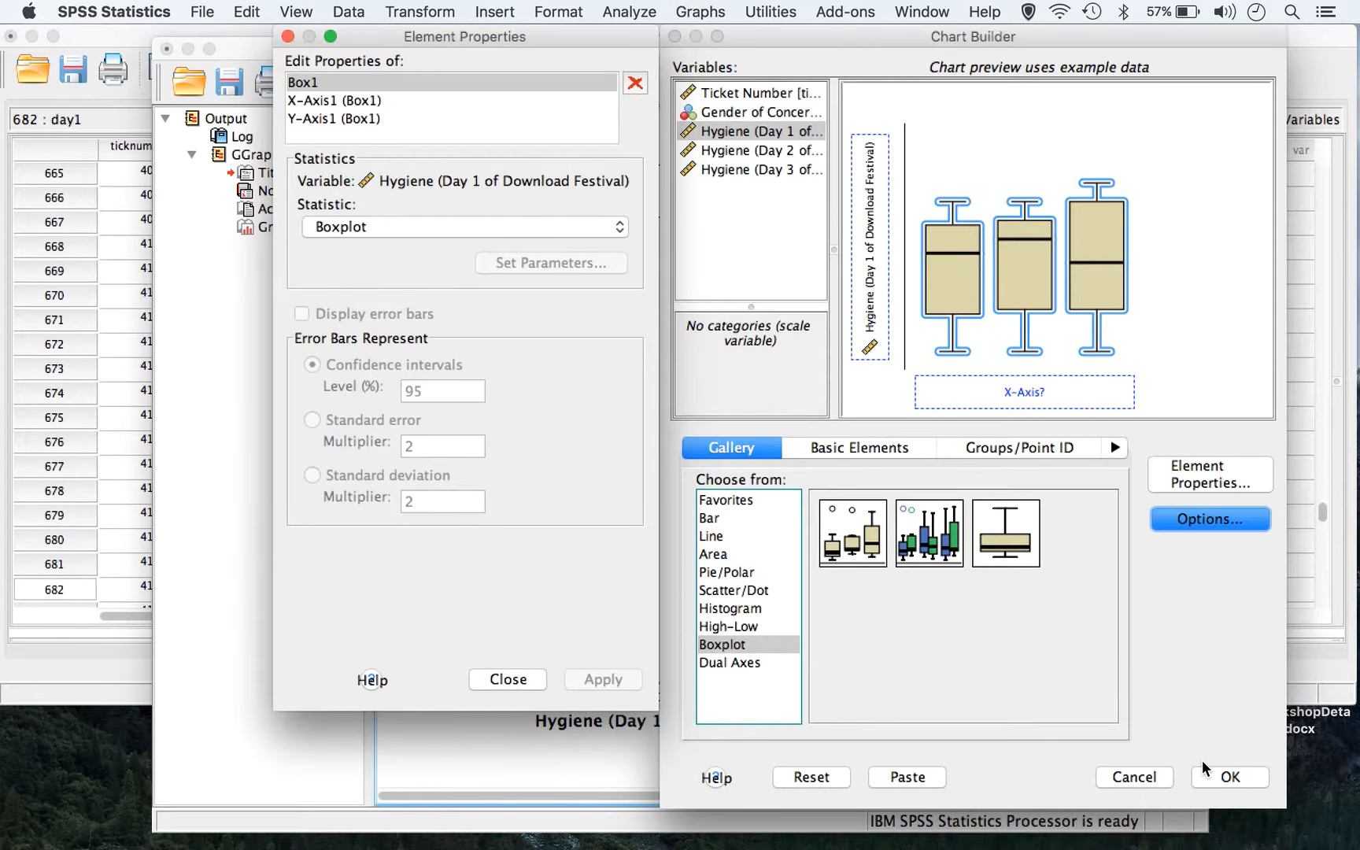
left_click(1215, 775)
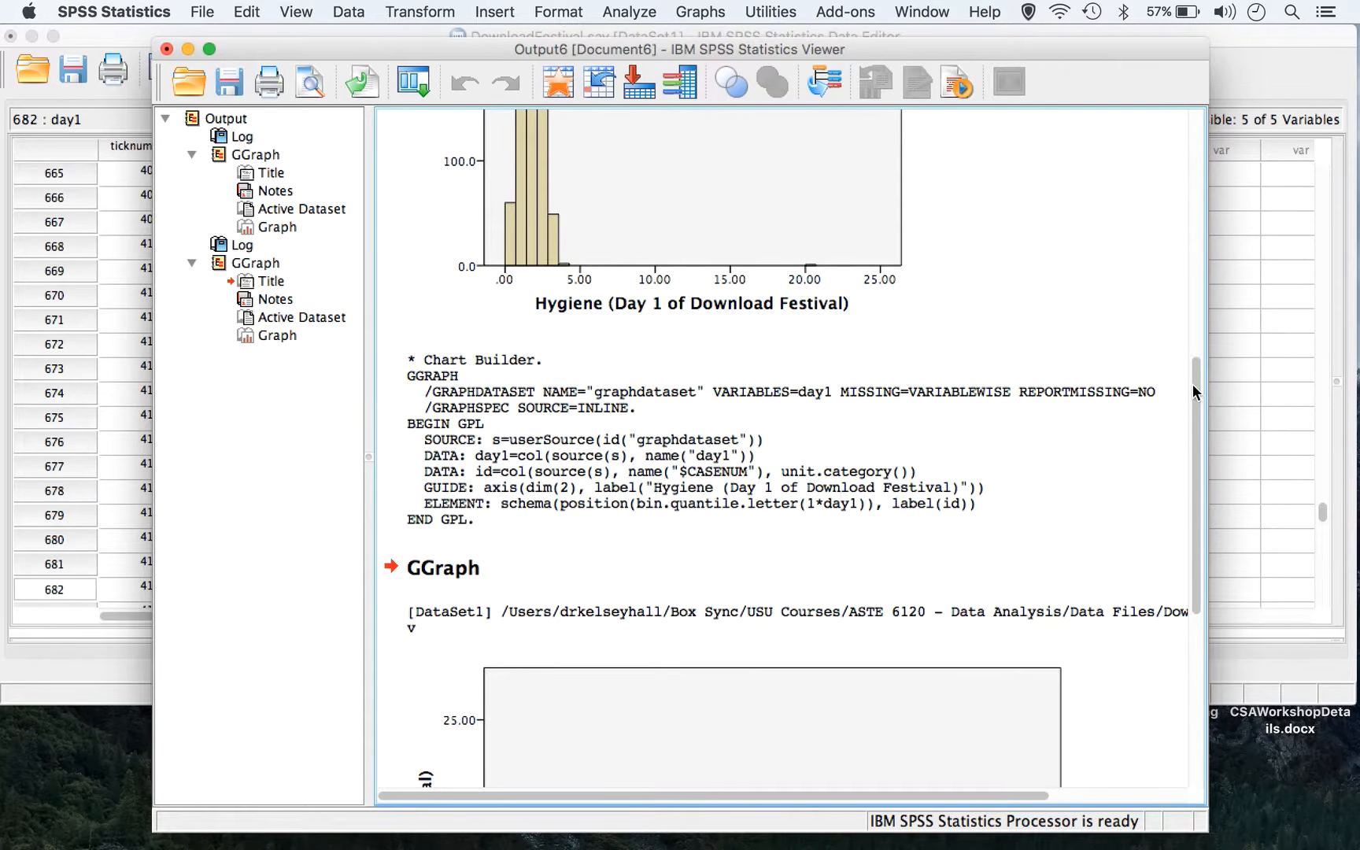
left_click_drag(1194, 391, 1163, 578)
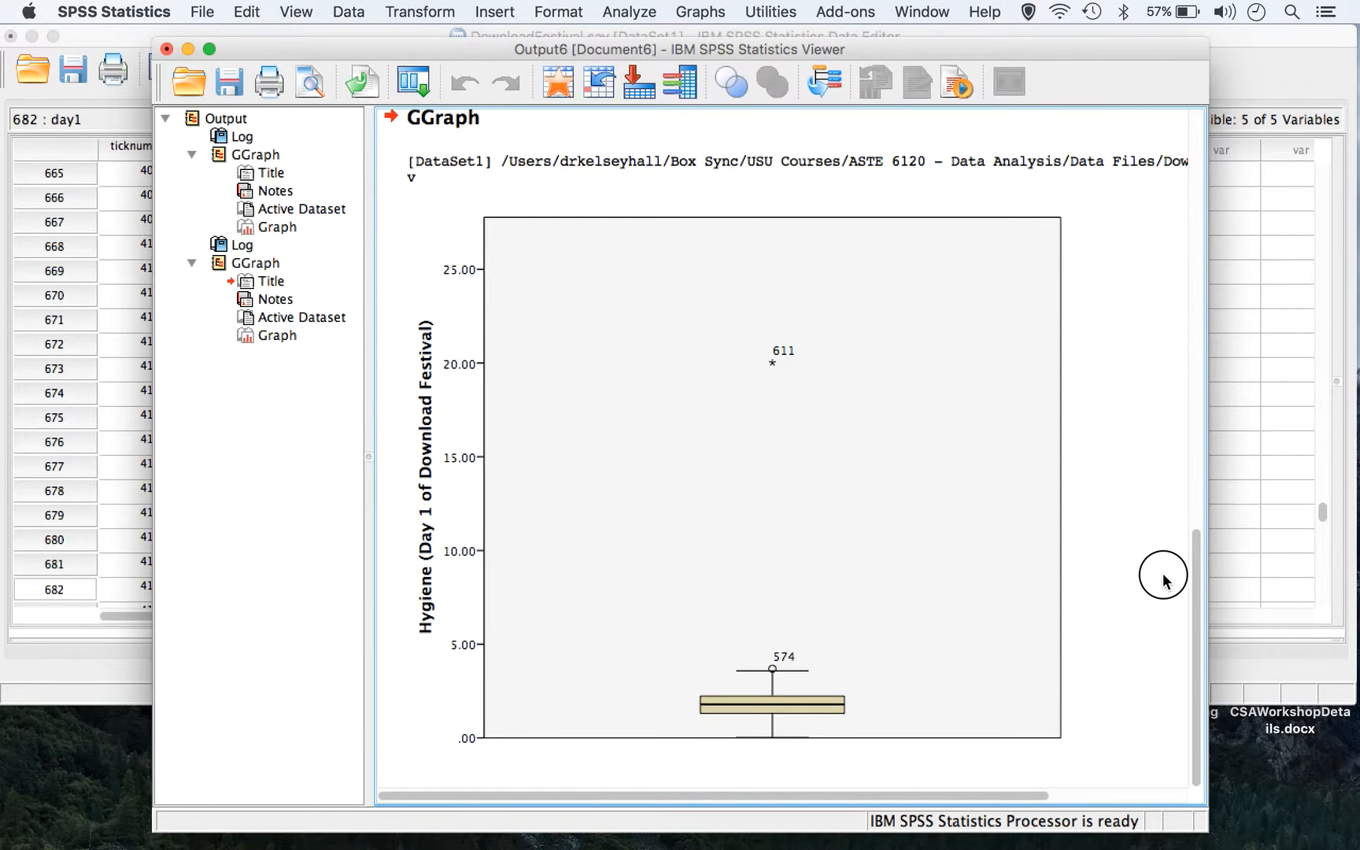
left_click(791, 408)
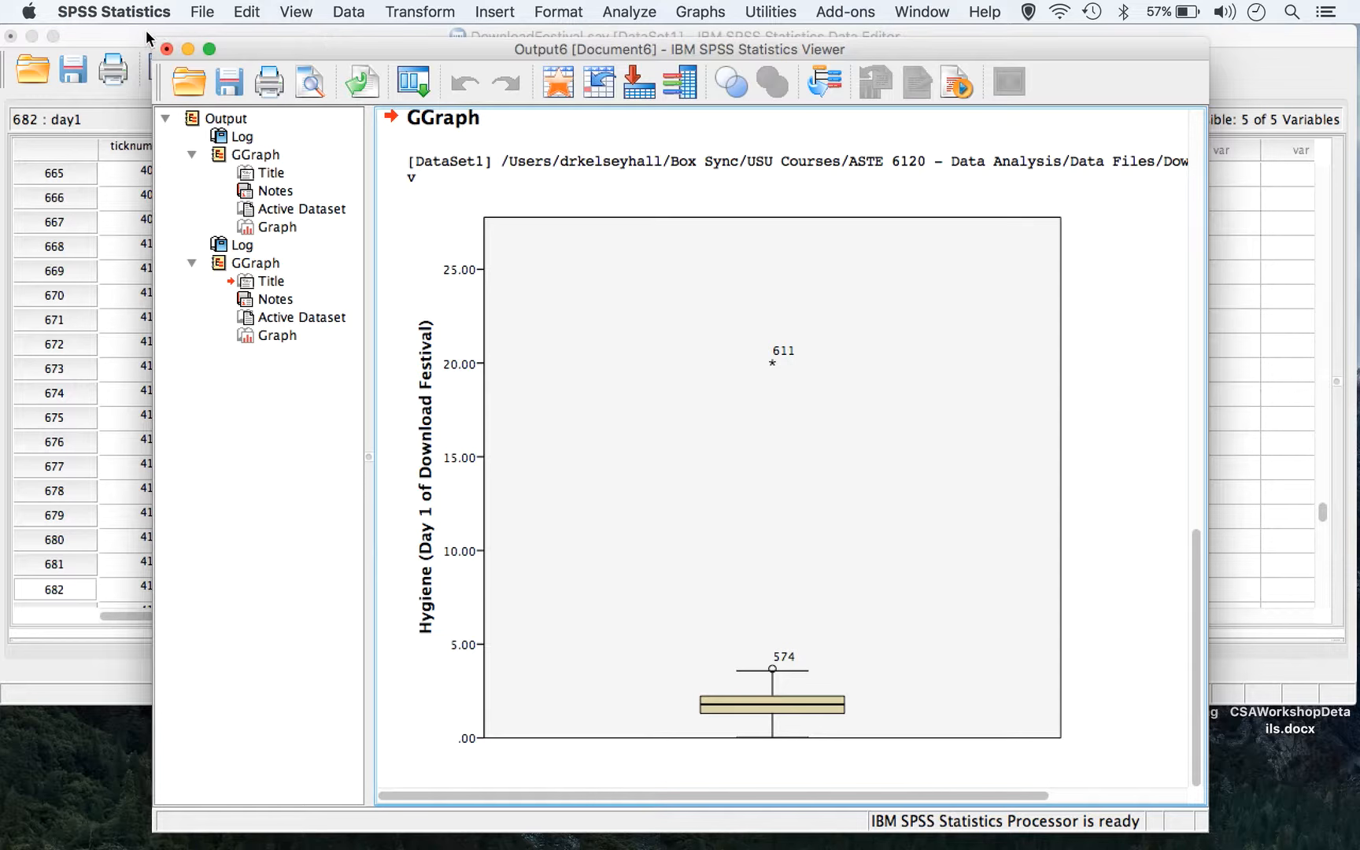
Return to the DownloadFestival.sav data and go to case number 611.
left_click(120, 35)
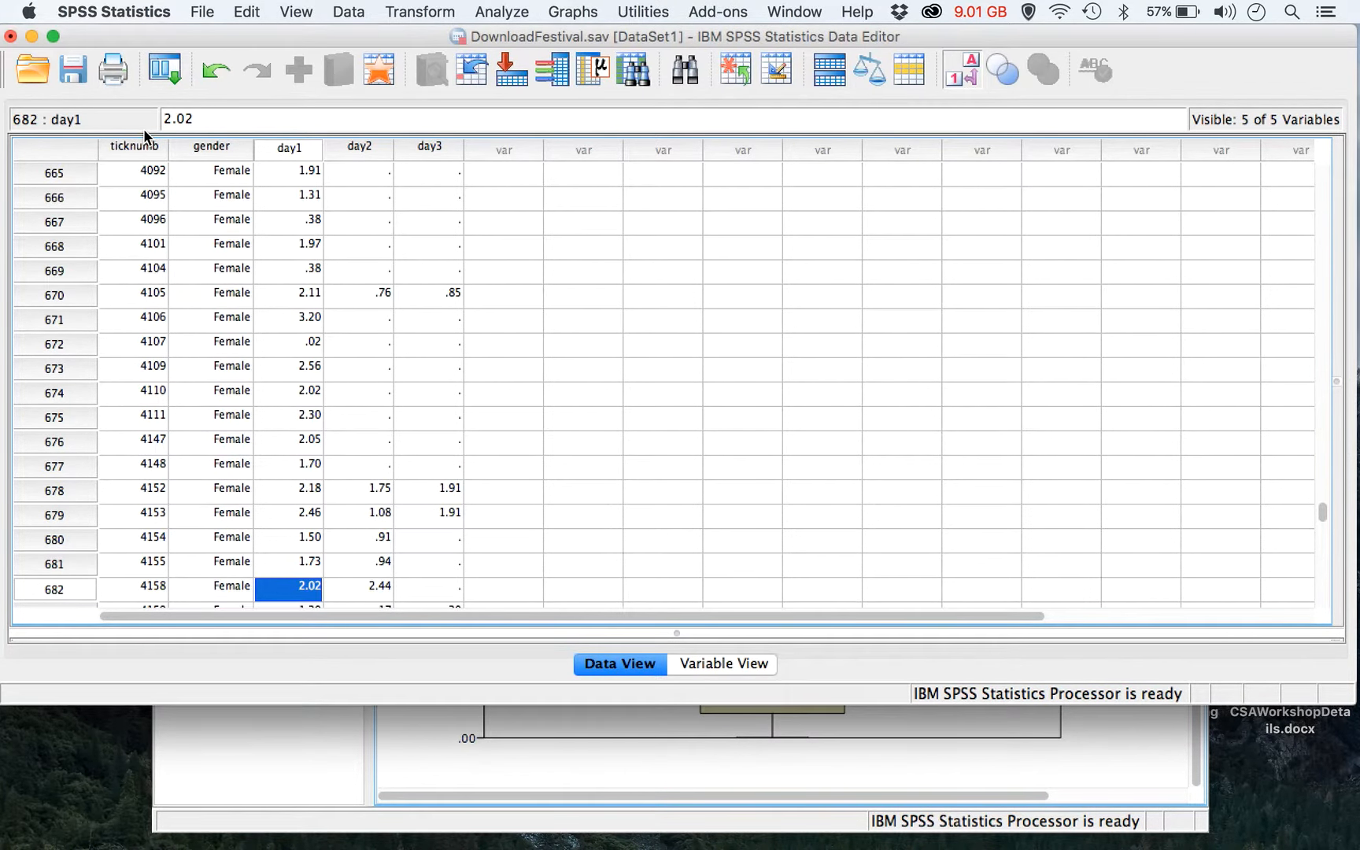
left_click(239, 8)
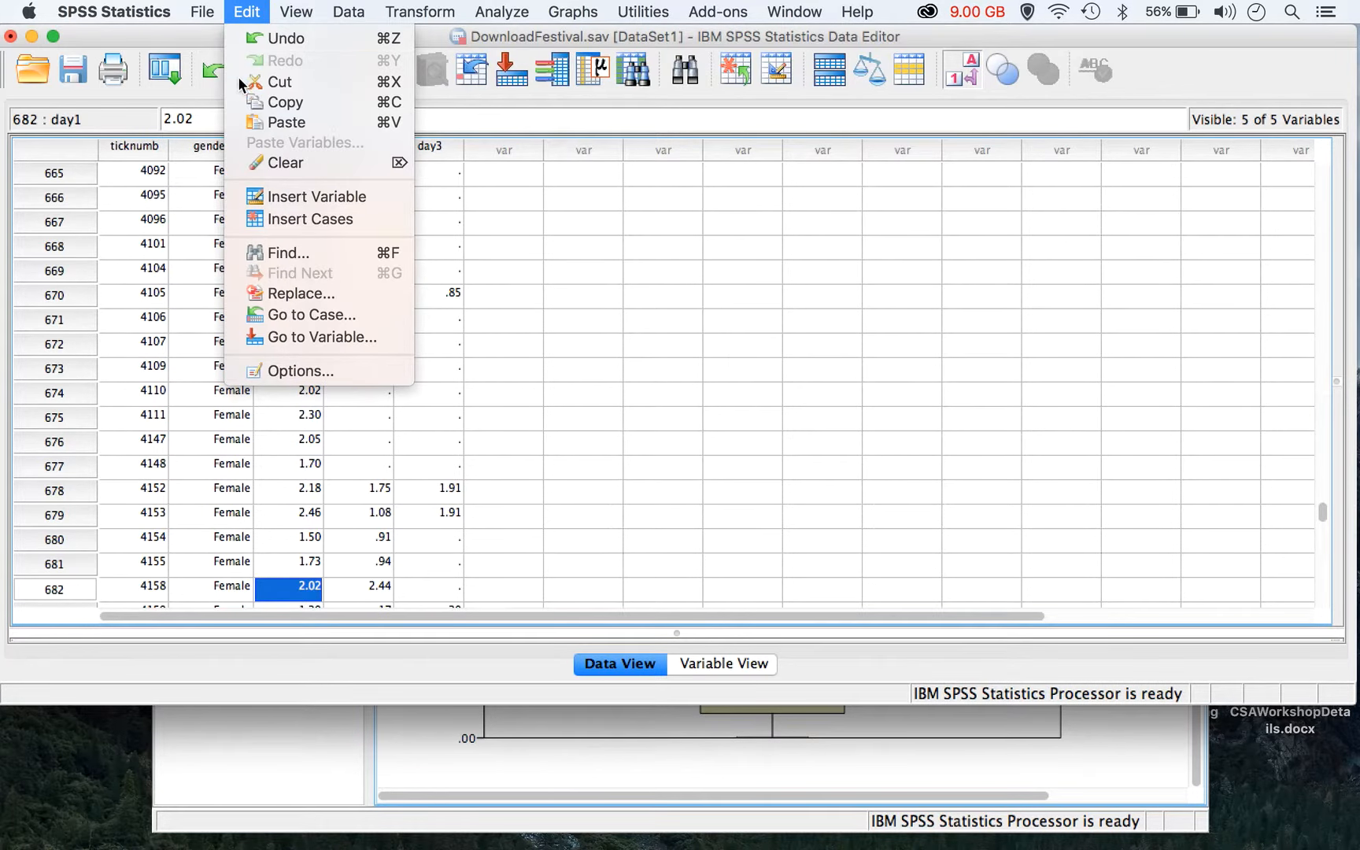
left_click(270, 314)
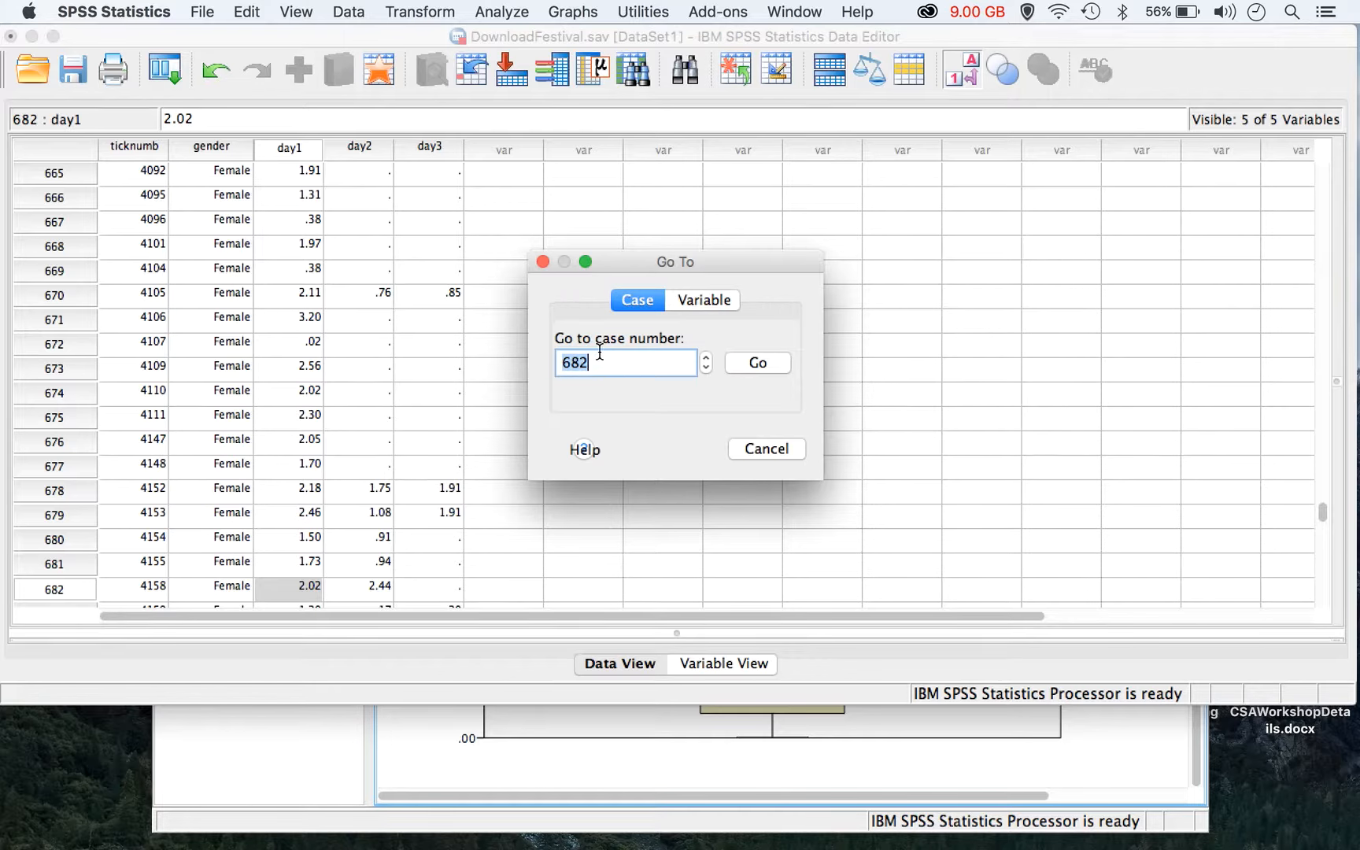
type("611")
left_click(750, 369)
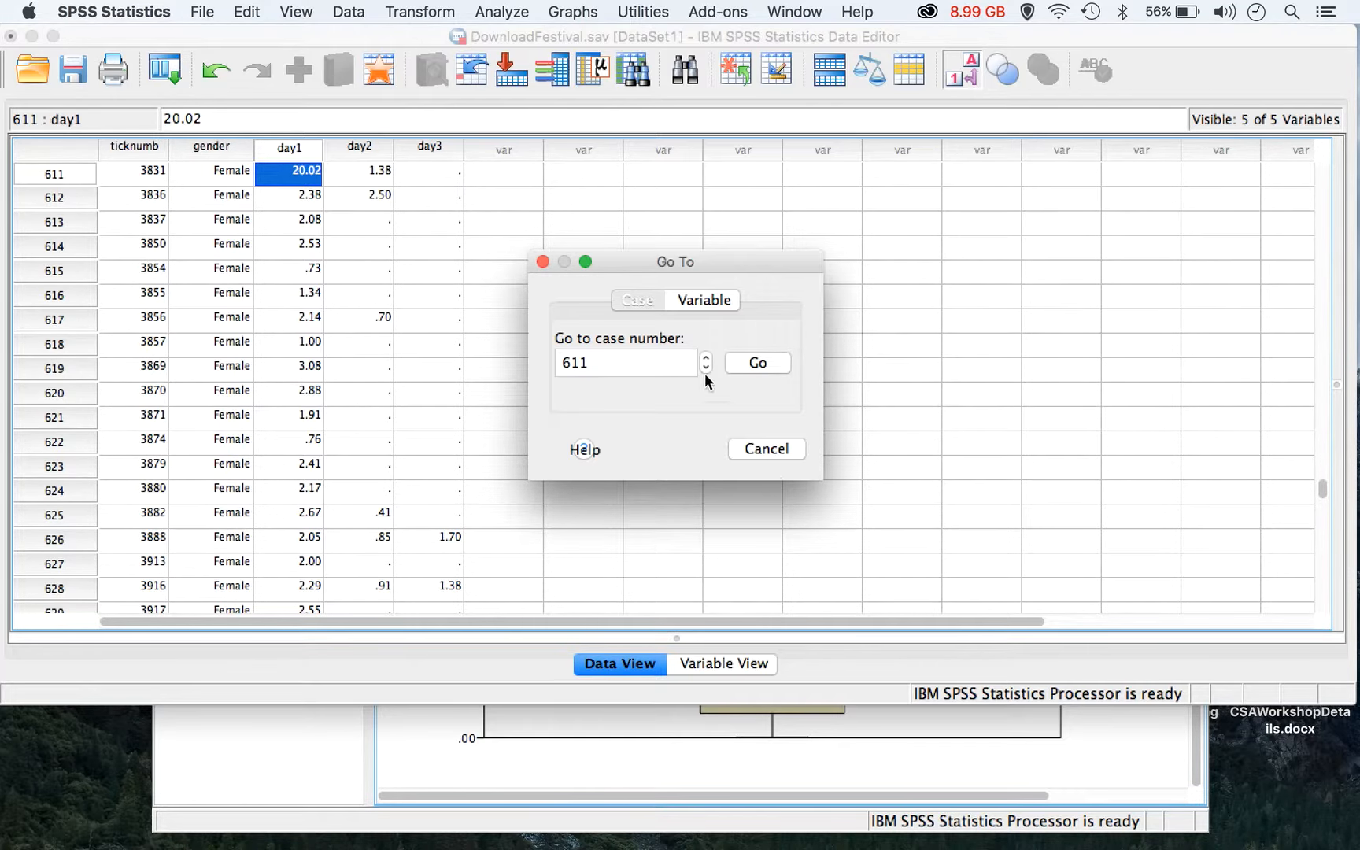
left_click(543, 262)
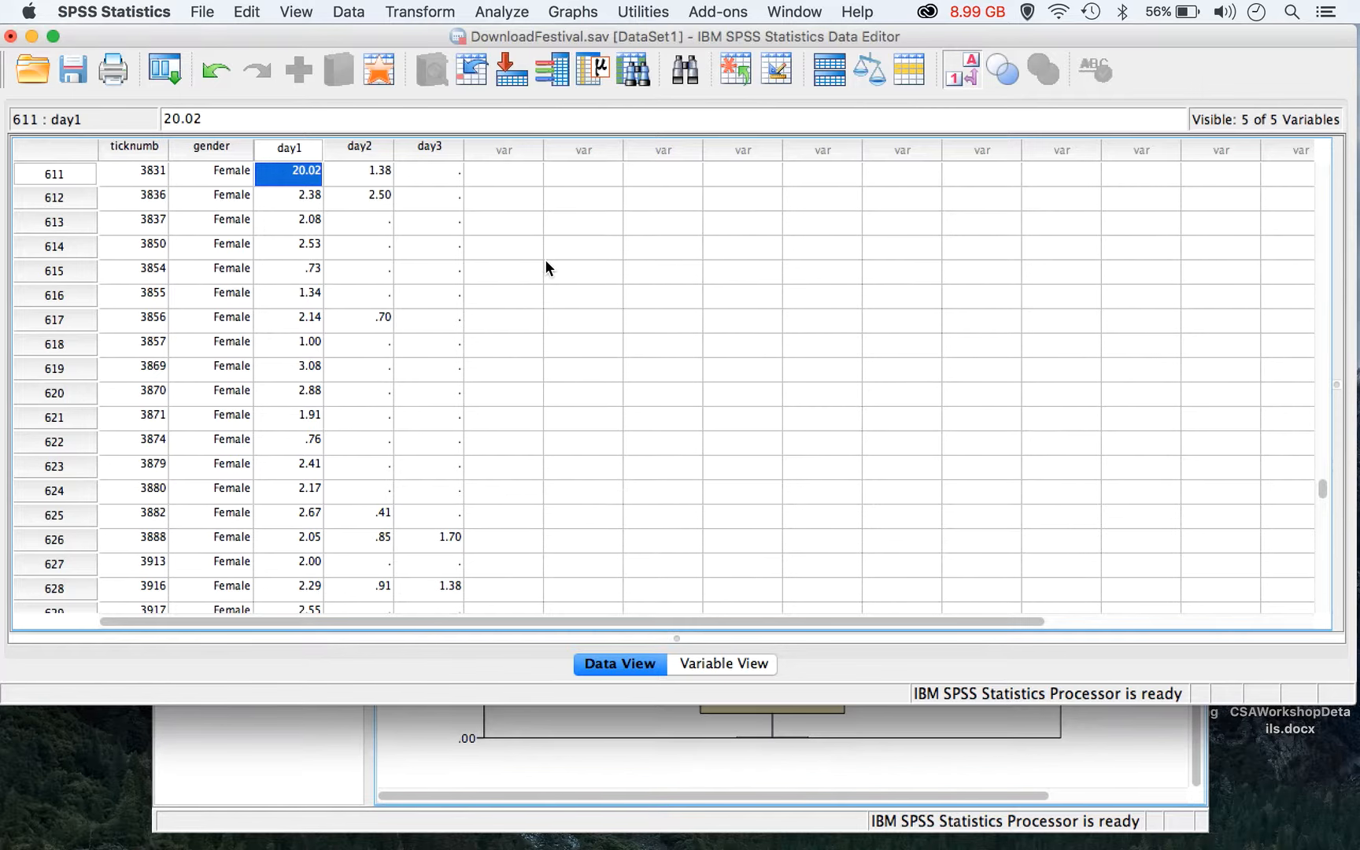
Change the day1 value of case 611 to 2.02 and save the data file.
type("2.02")
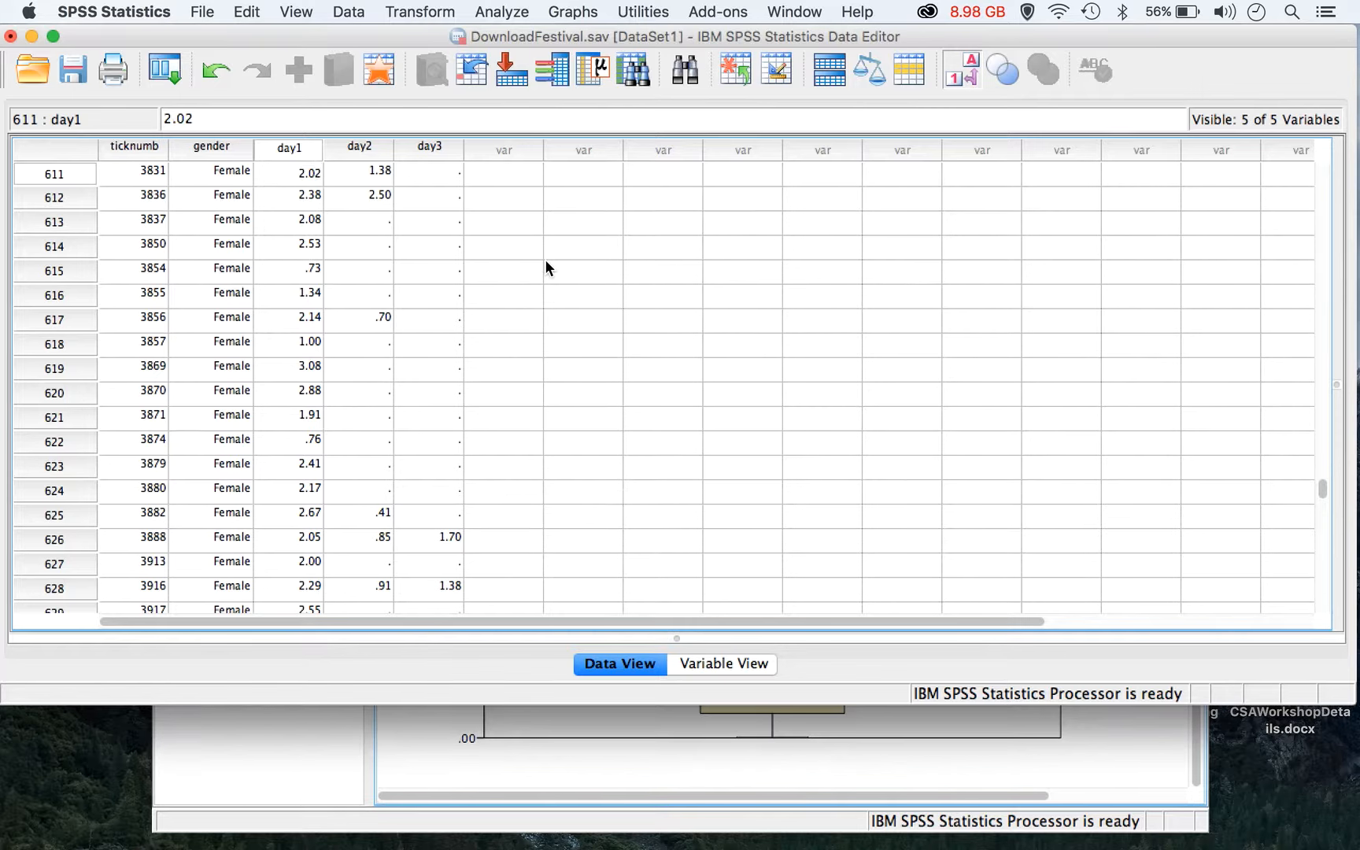
left_click(76, 61)
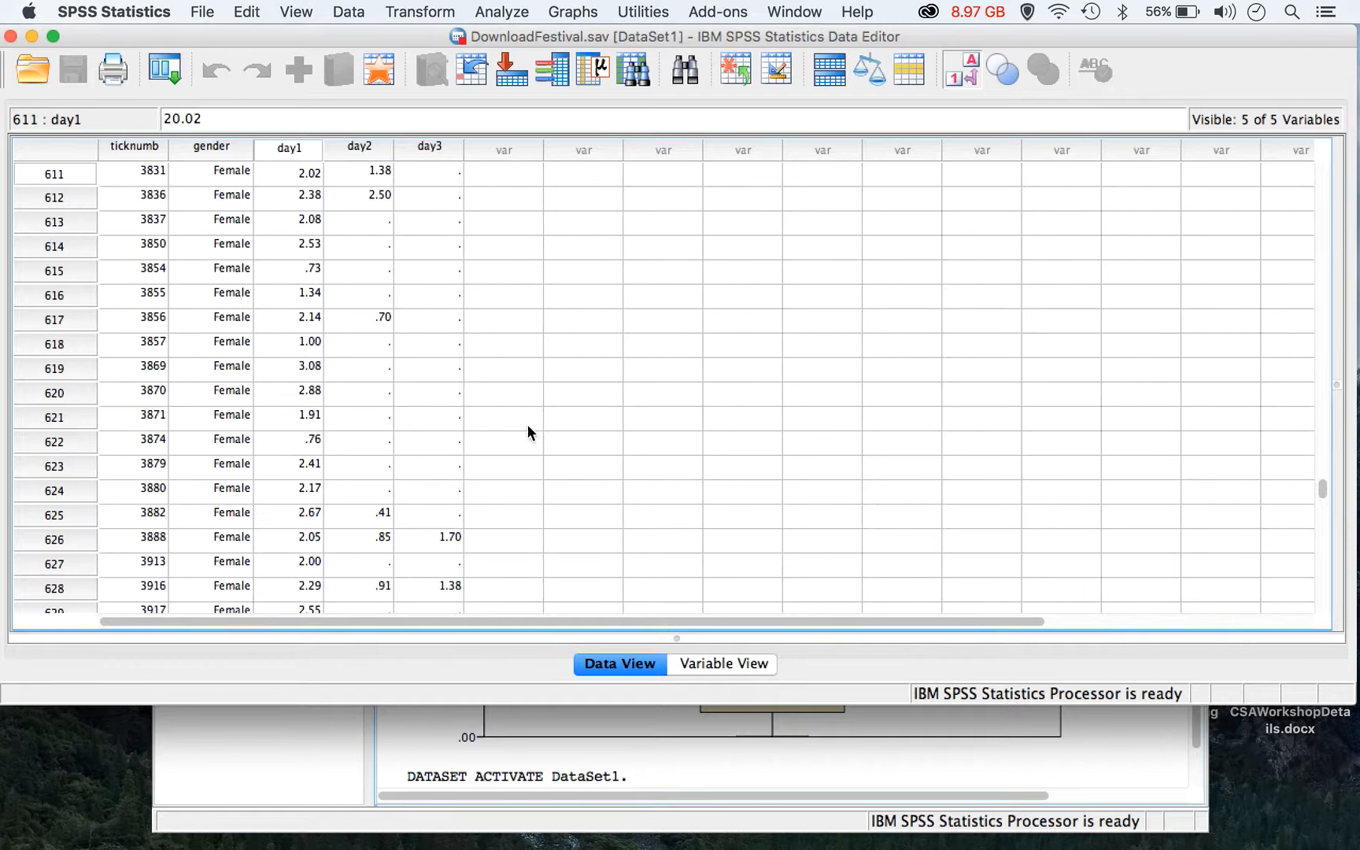
Replace the boxplot setup in the Chart Builder with a new simple histogram.
left_click(582, 12)
left_click(598, 39)
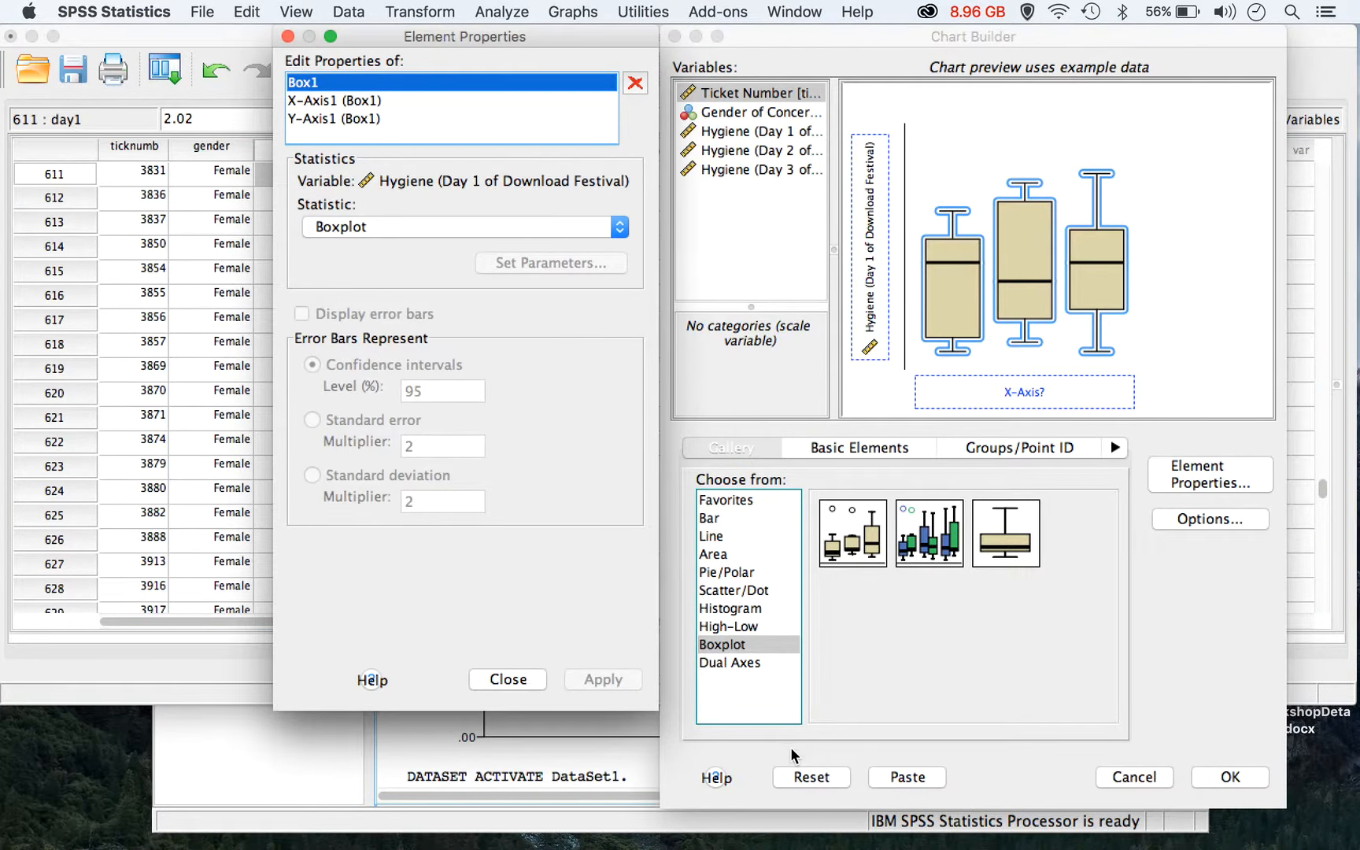
left_click(791, 775)
left_click(757, 606)
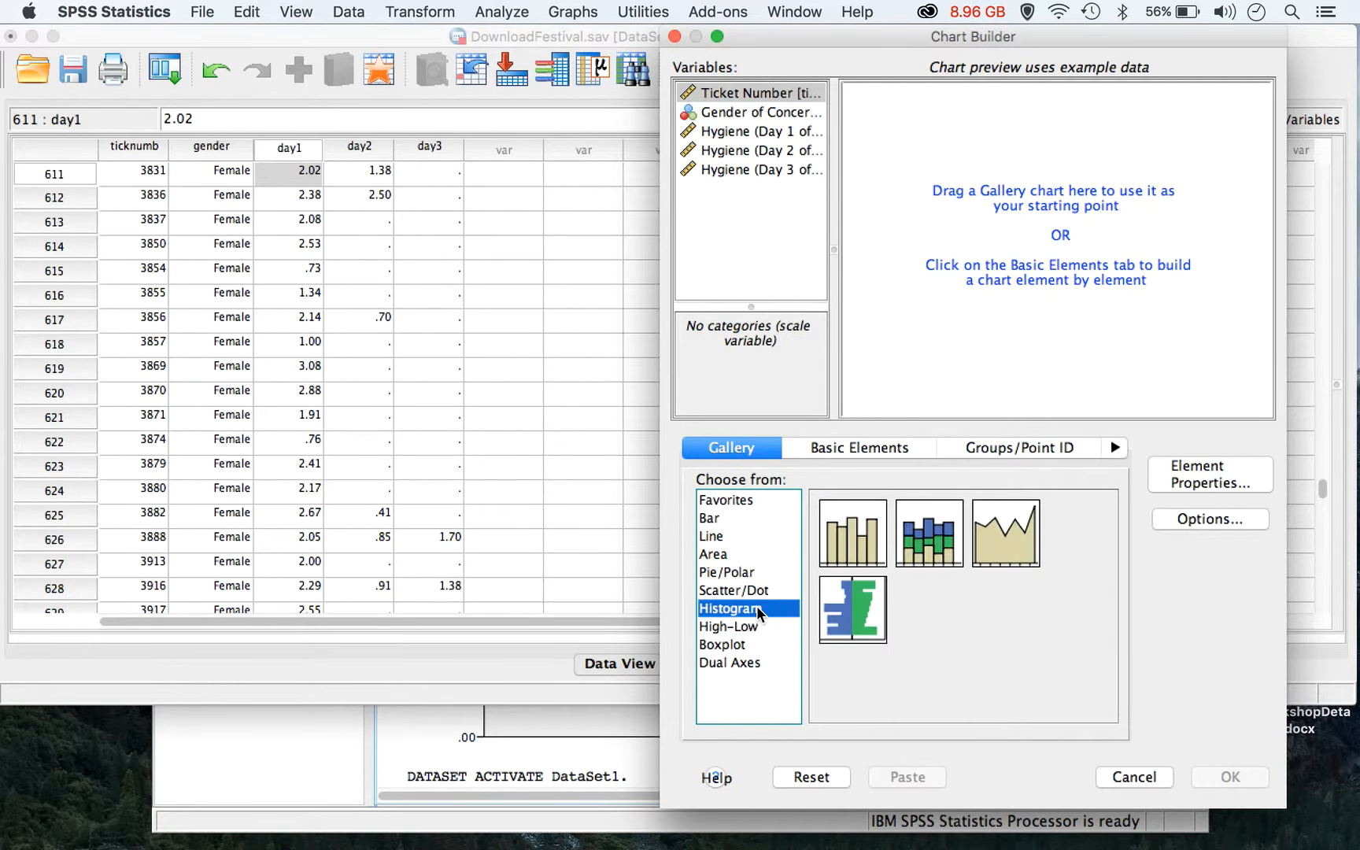
left_click_drag(843, 544, 1143, 160)
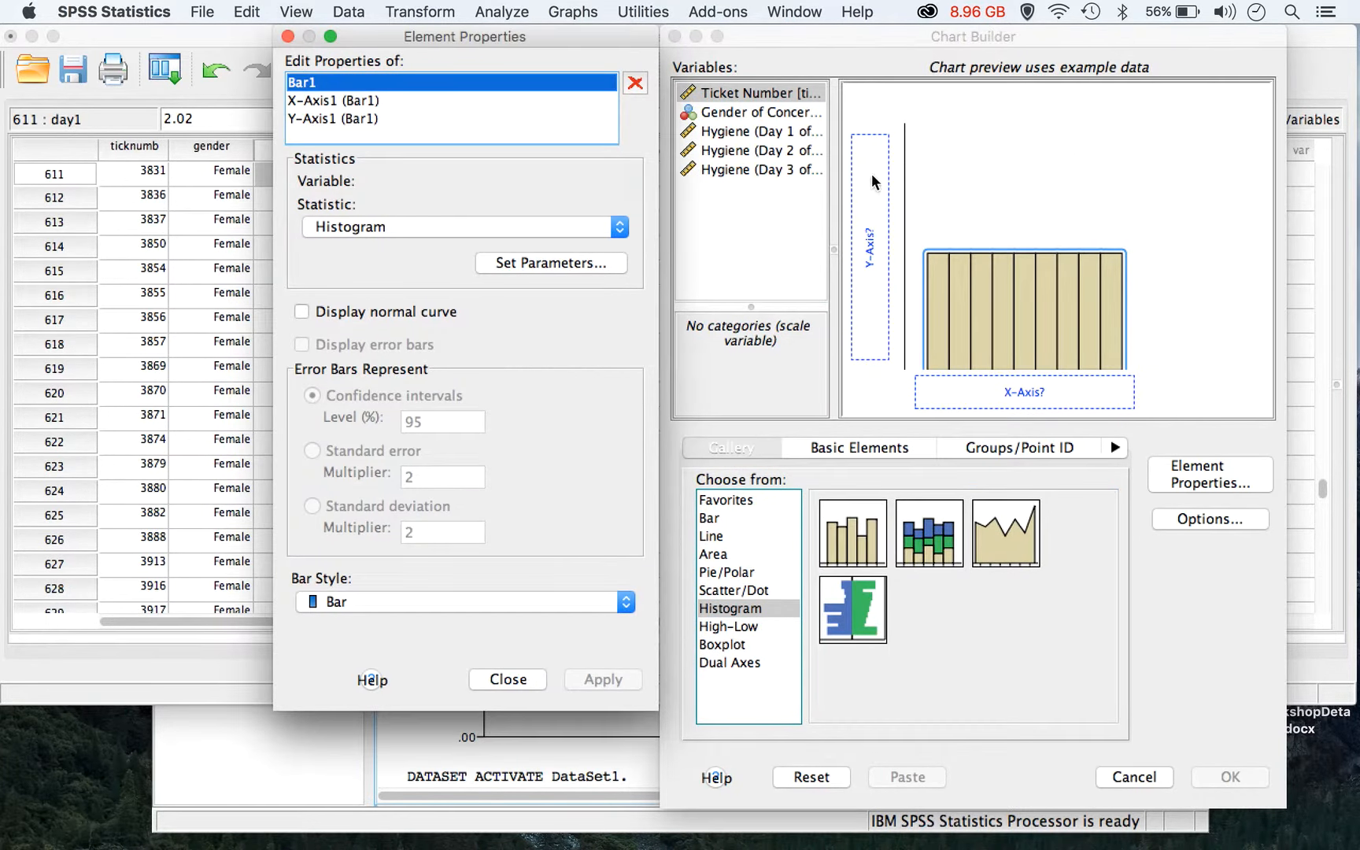
Plot the corrected Hygiene (Day 1 of Download Festival) data on the histogram's x-axis and generate the chart.
left_click(743, 135)
left_click_drag(743, 135, 1018, 394)
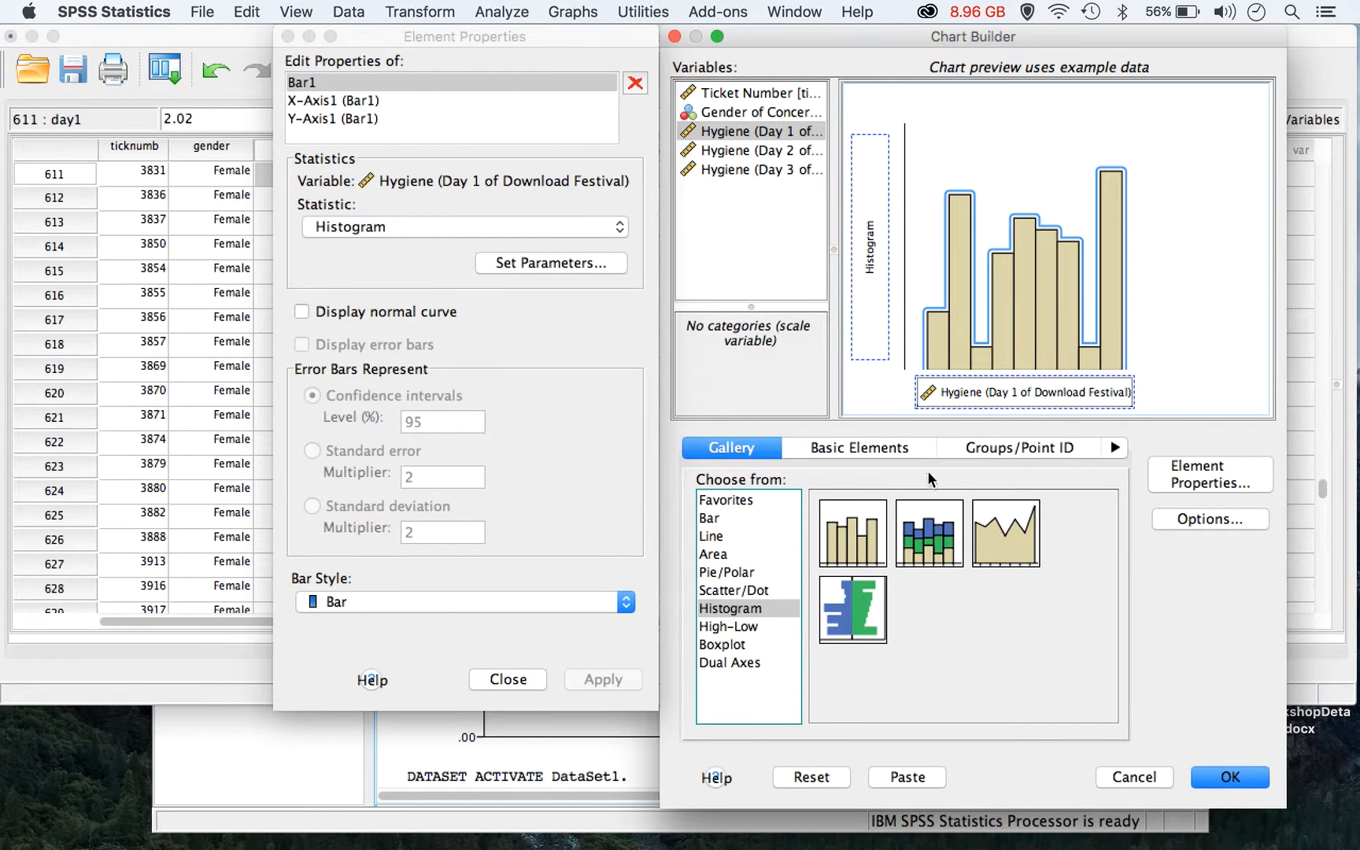
left_click(1207, 779)
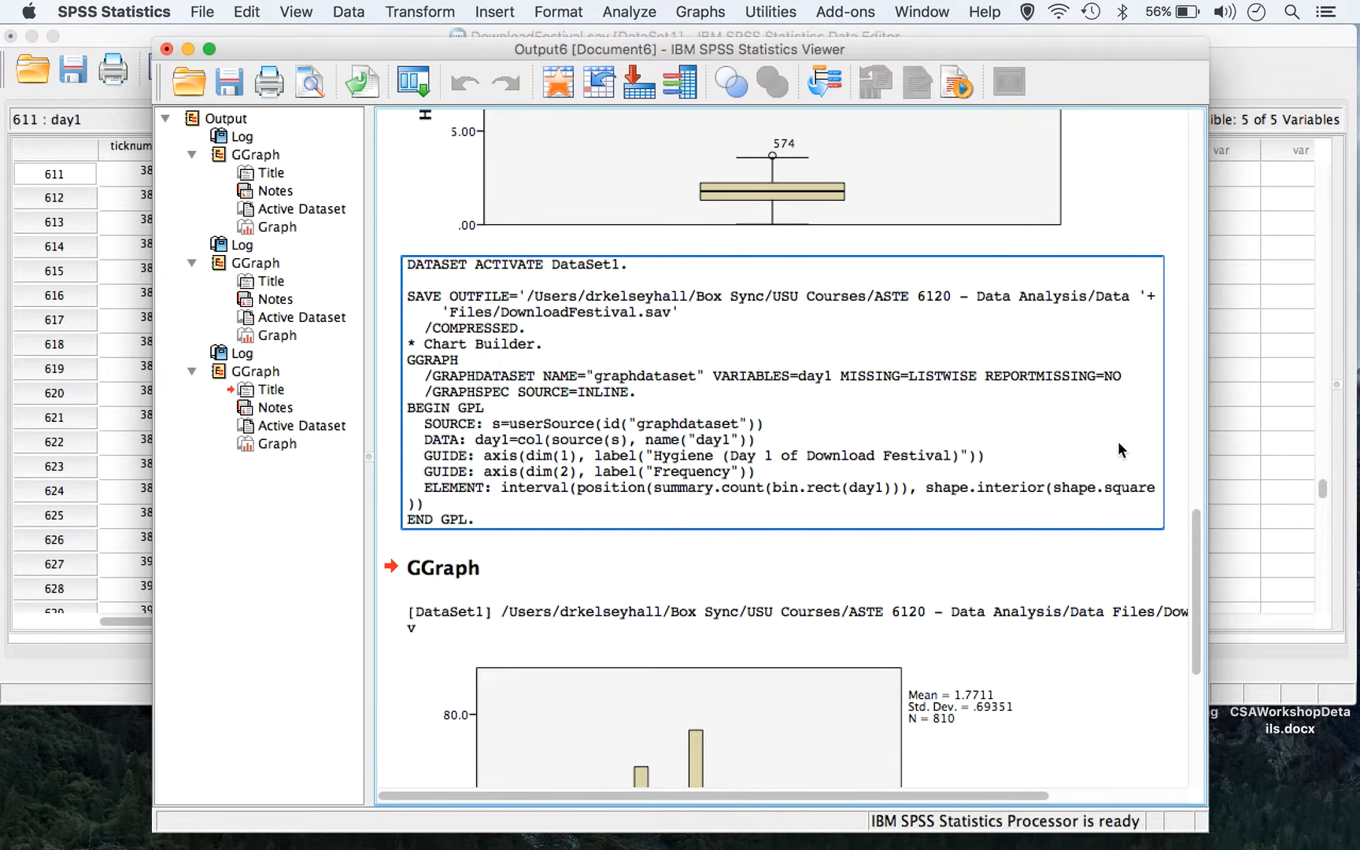
left_click_drag(1195, 535, 1191, 657)
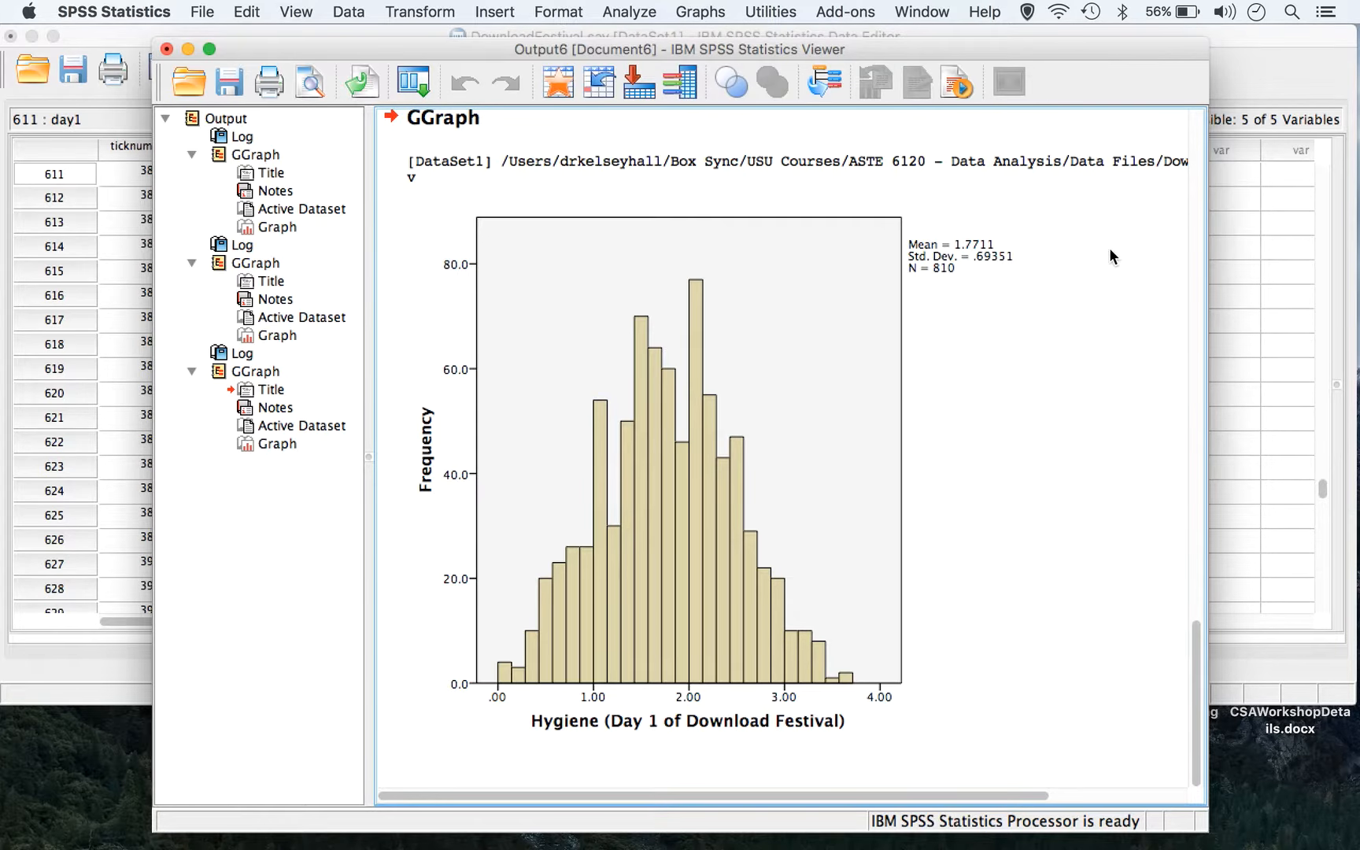
Replace the histogram setup in the Chart Builder with a simple boxplot of Hygiene (Day 1 of Download Festival) on the y-axis.
left_click(700, 11)
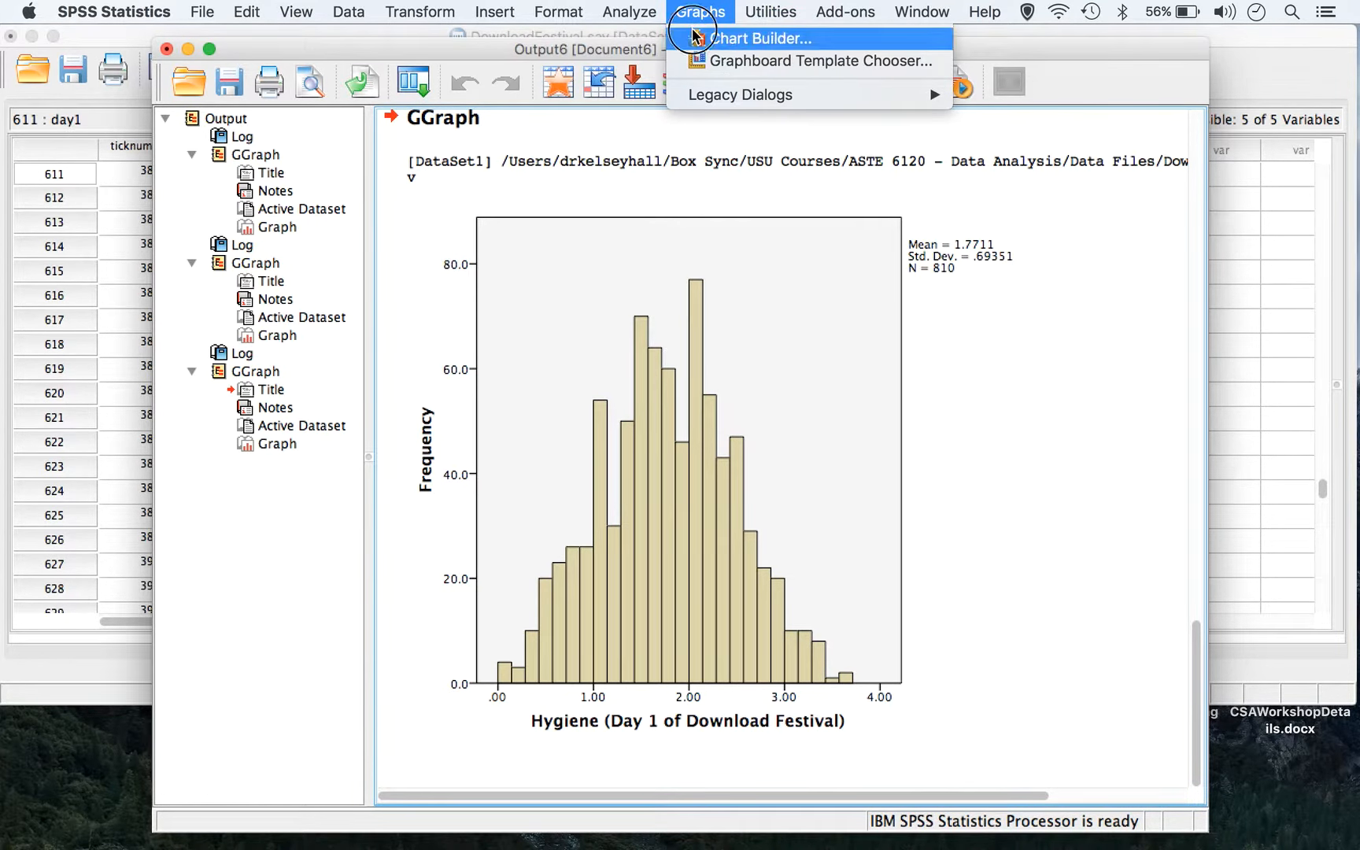
left_click(694, 36)
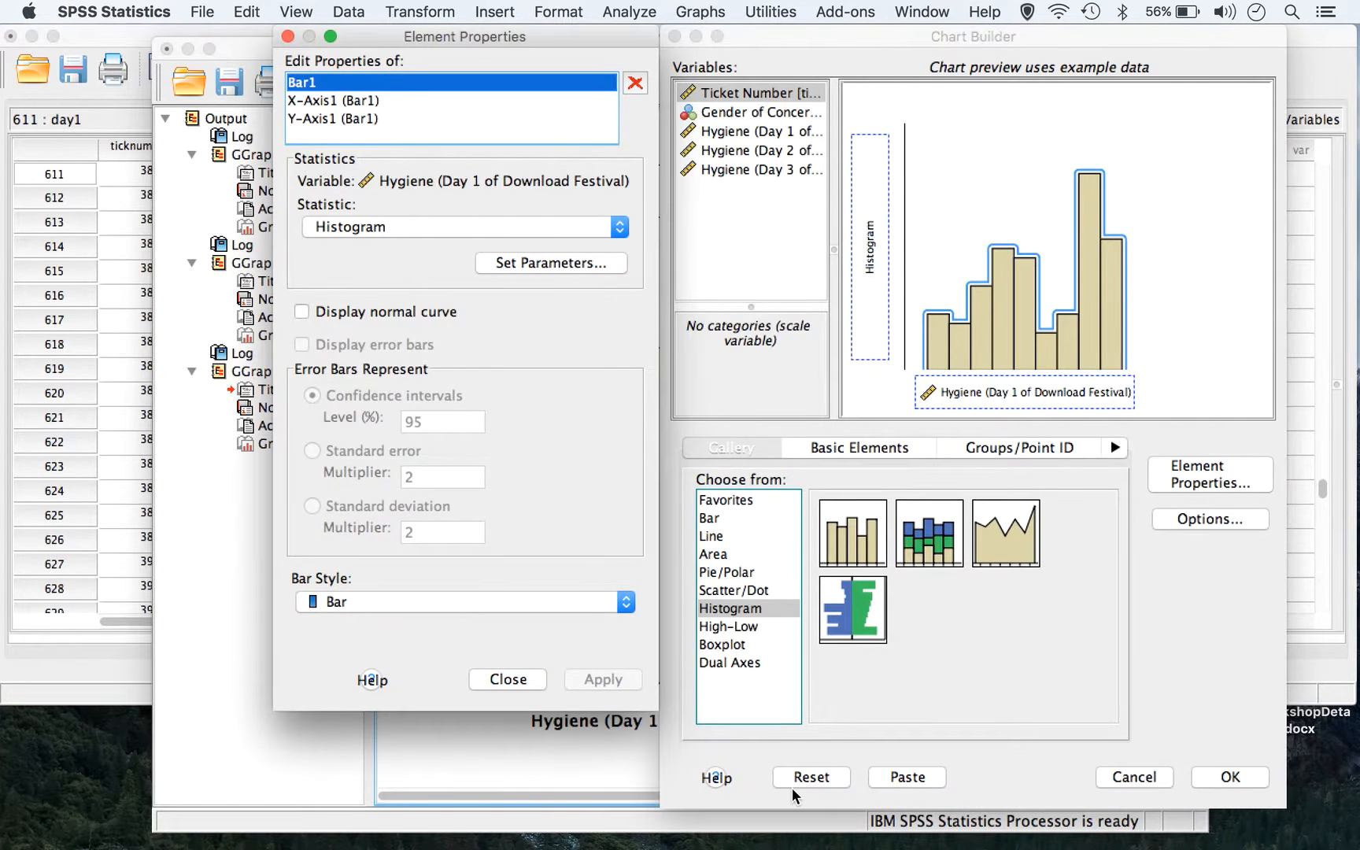
left_click(796, 779)
left_click(768, 644)
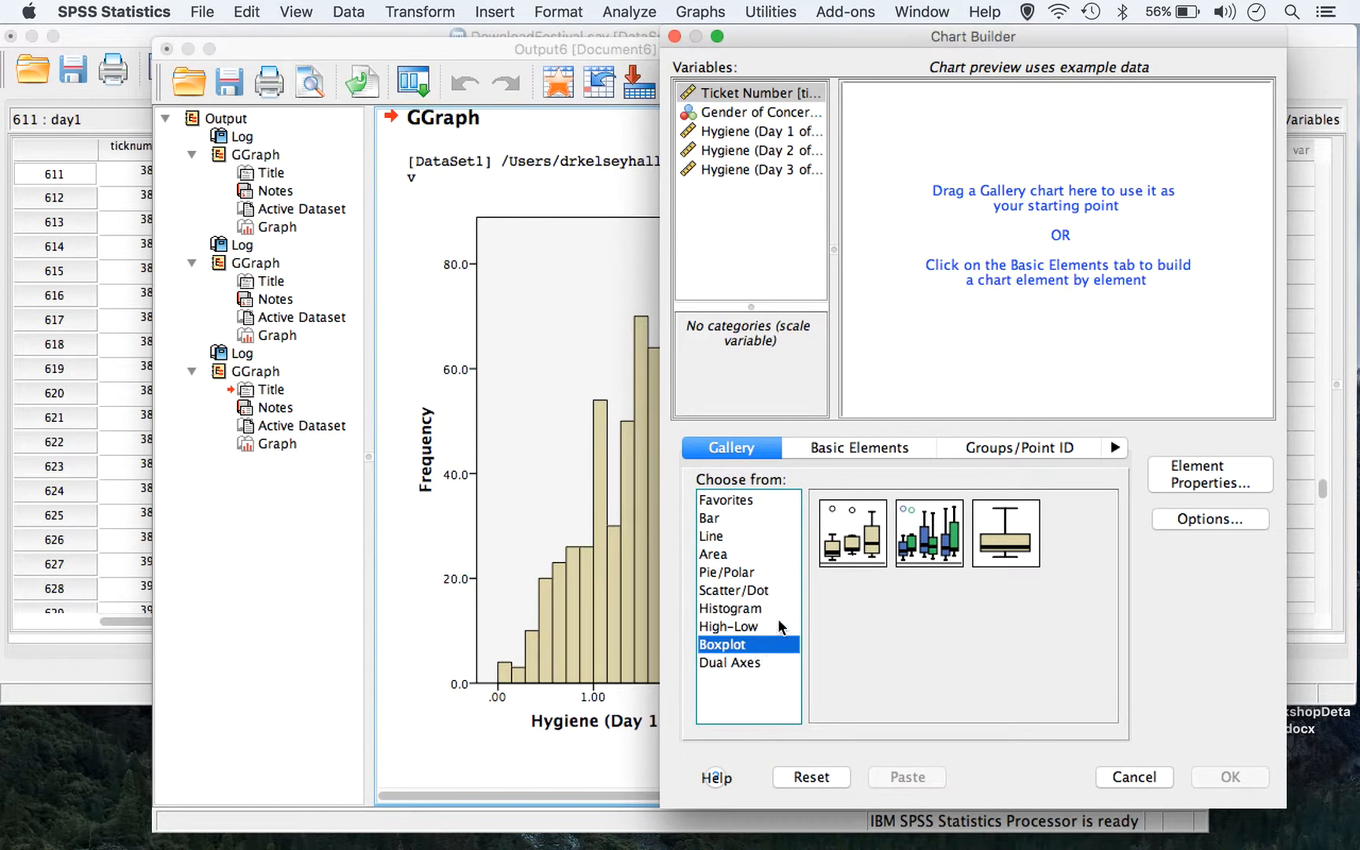
left_click_drag(852, 532, 1002, 245)
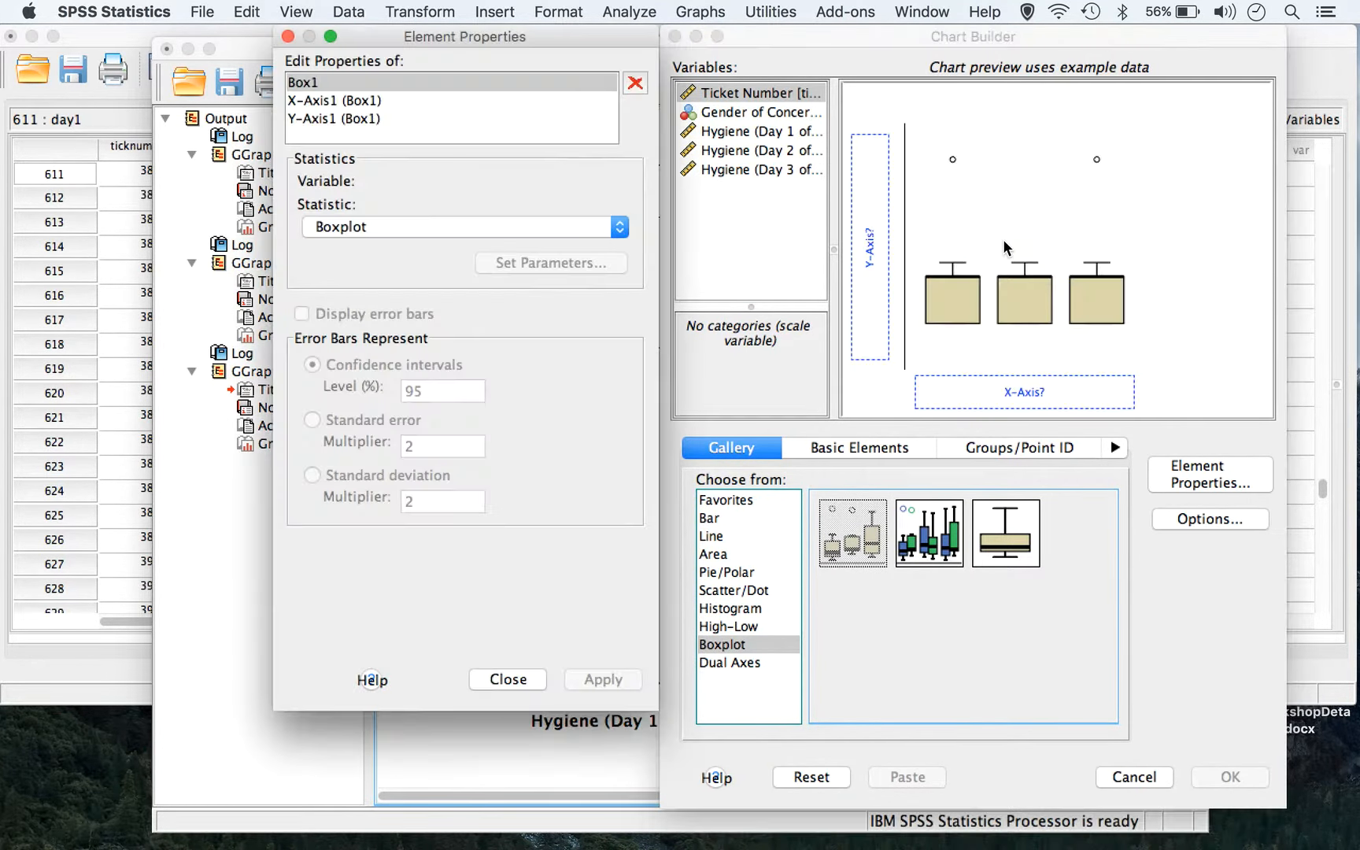
left_click(762, 134)
left_click_drag(705, 132, 867, 215)
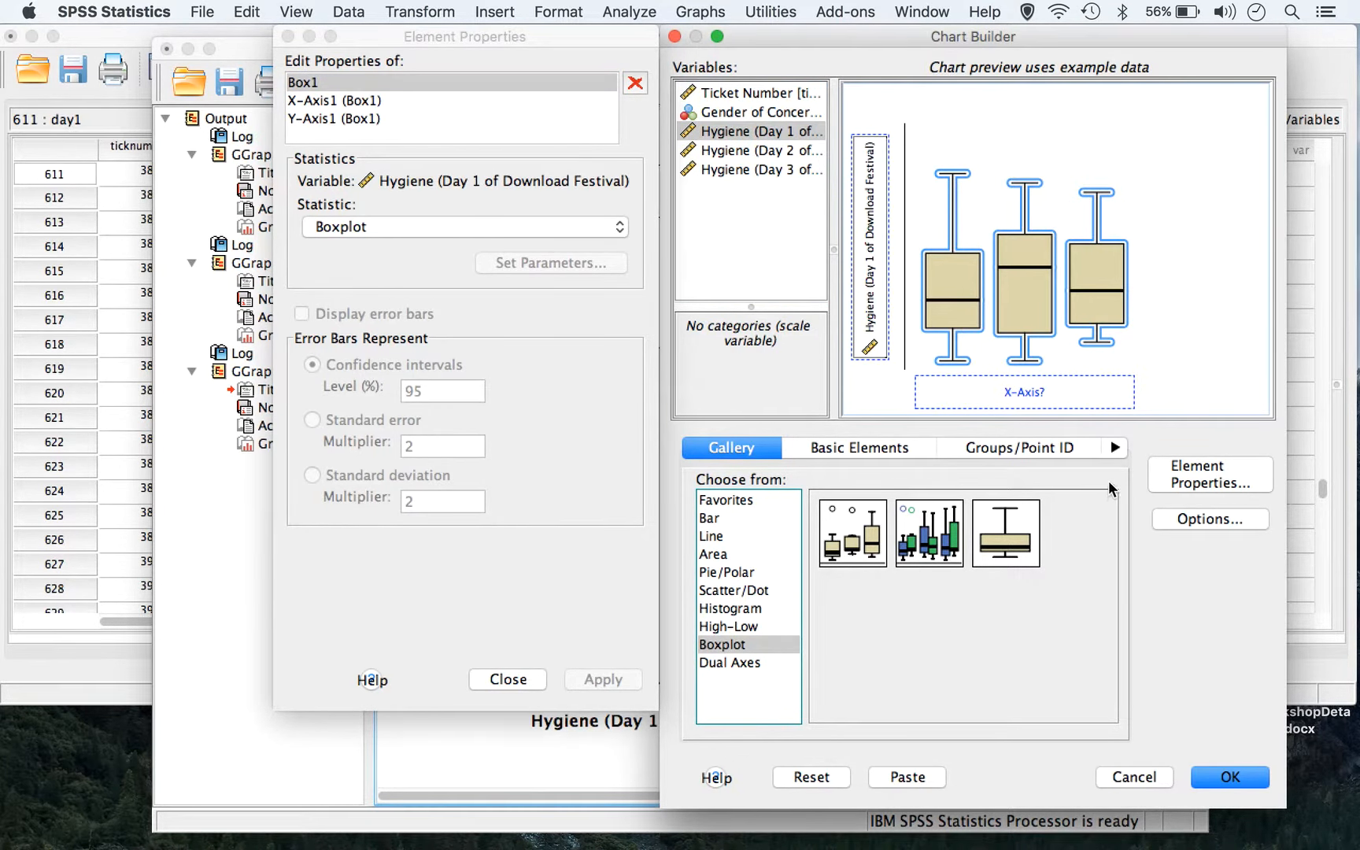
Set missing values to be excluded variable-by-variable, and generate the Day 1 hygiene boxplot in the output.
left_click(1181, 518)
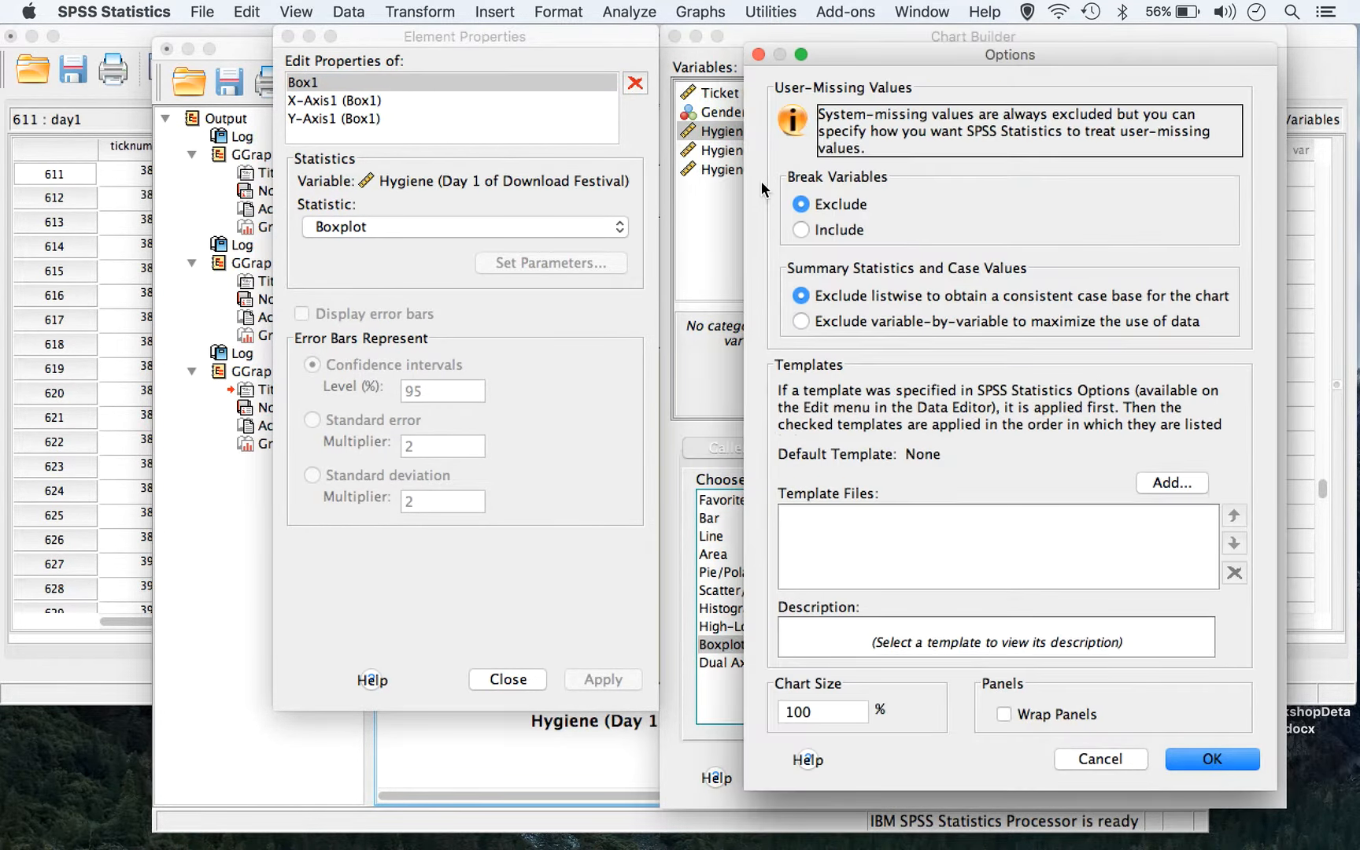
left_click(822, 320)
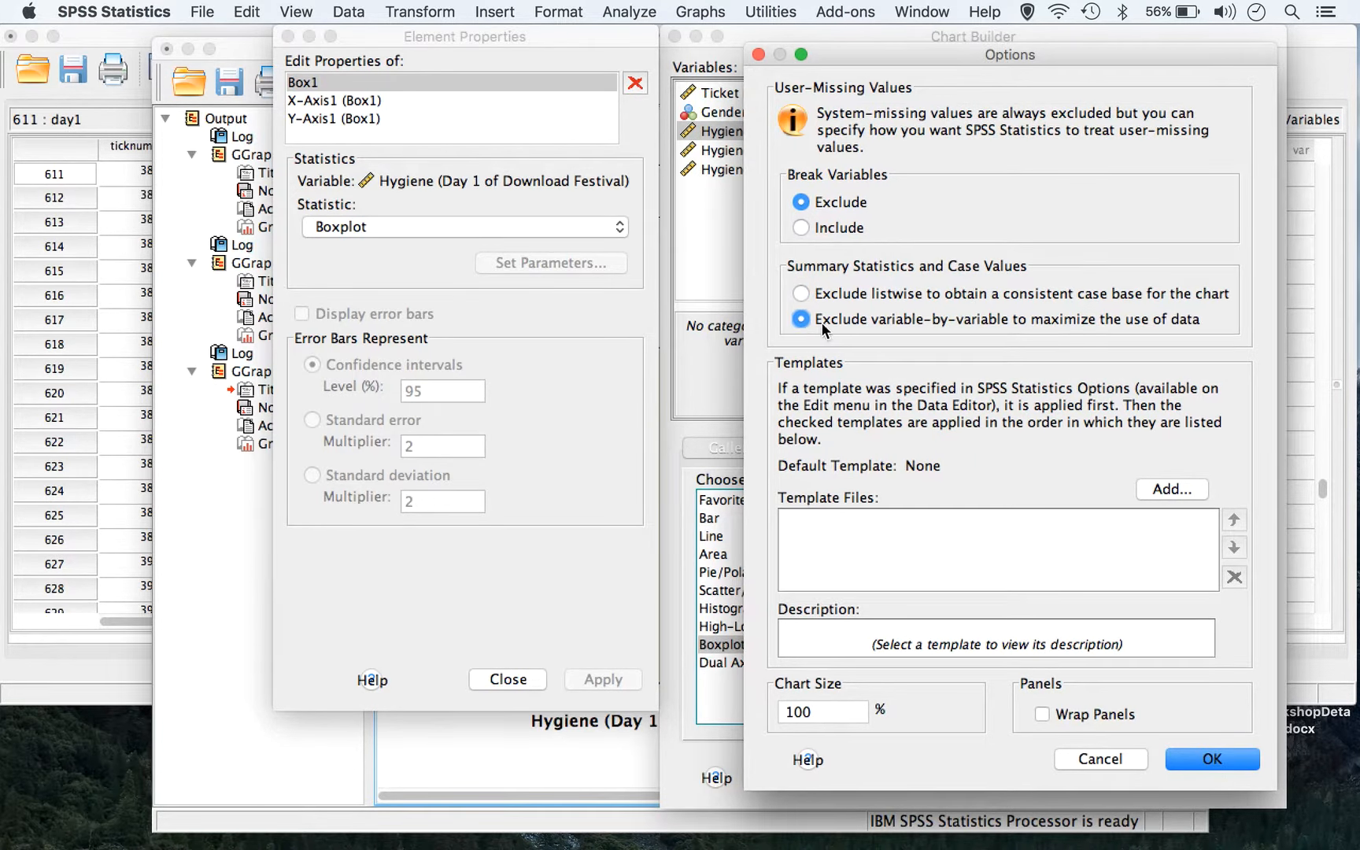
left_click(1196, 758)
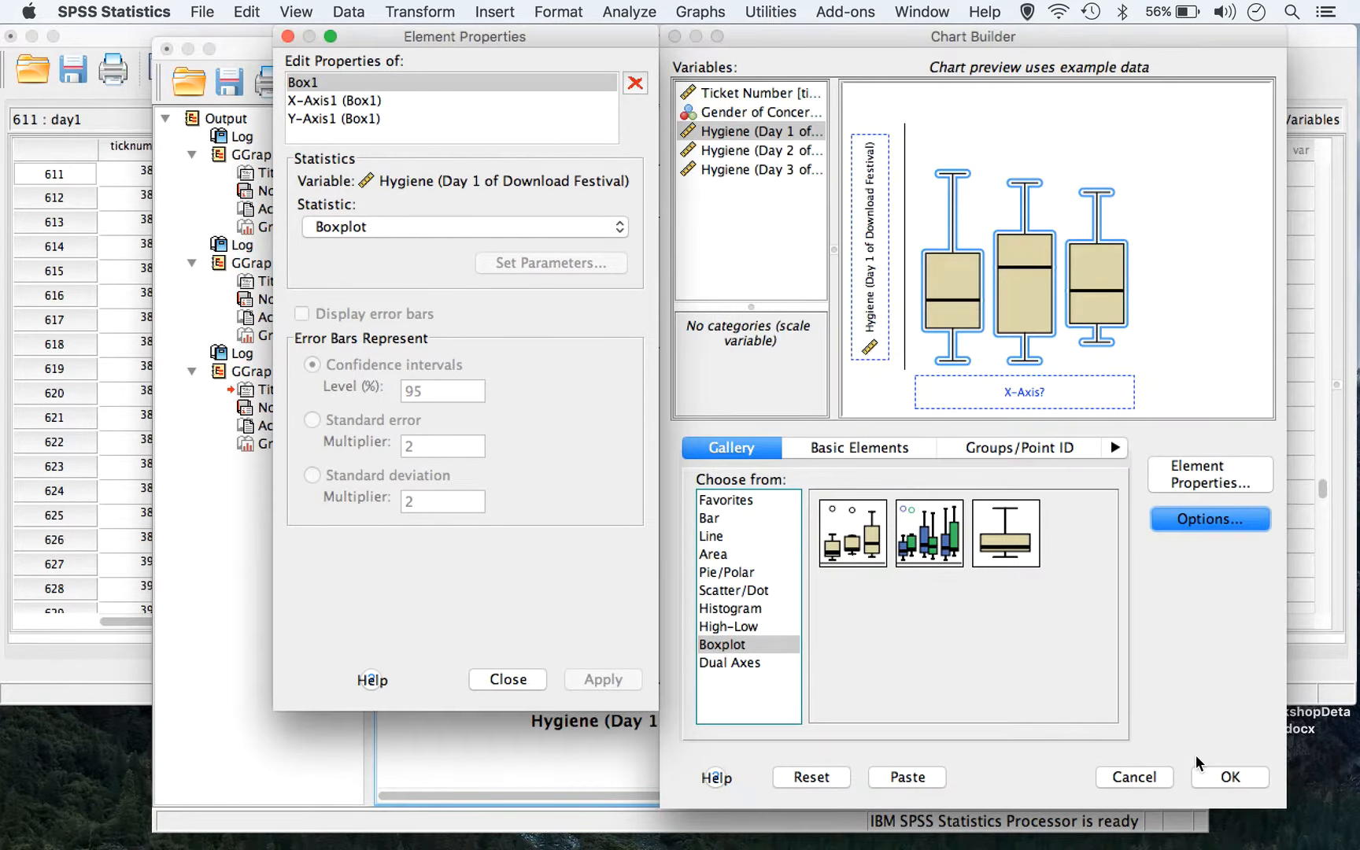
left_click(1221, 777)
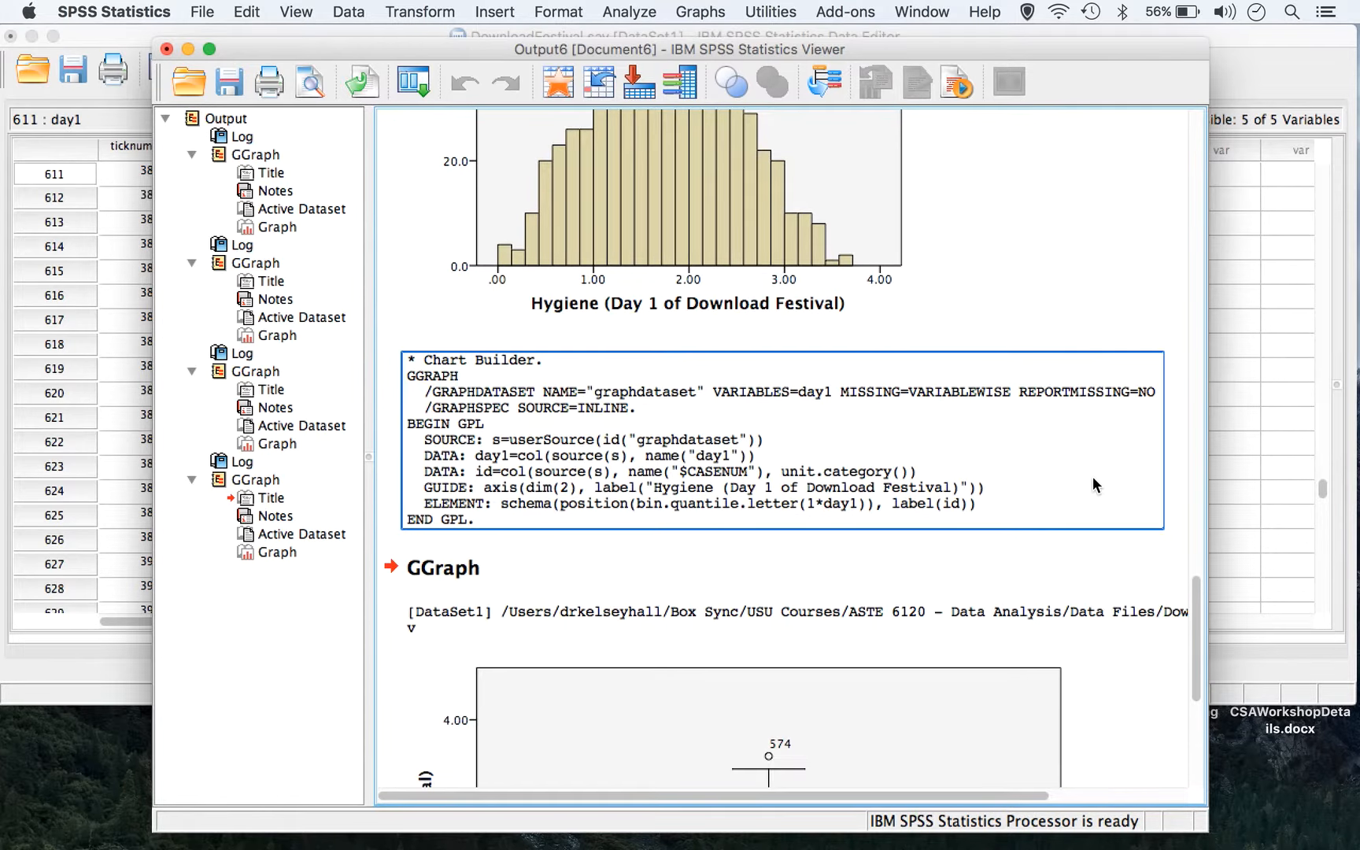
left_click_drag(1195, 599, 1185, 719)
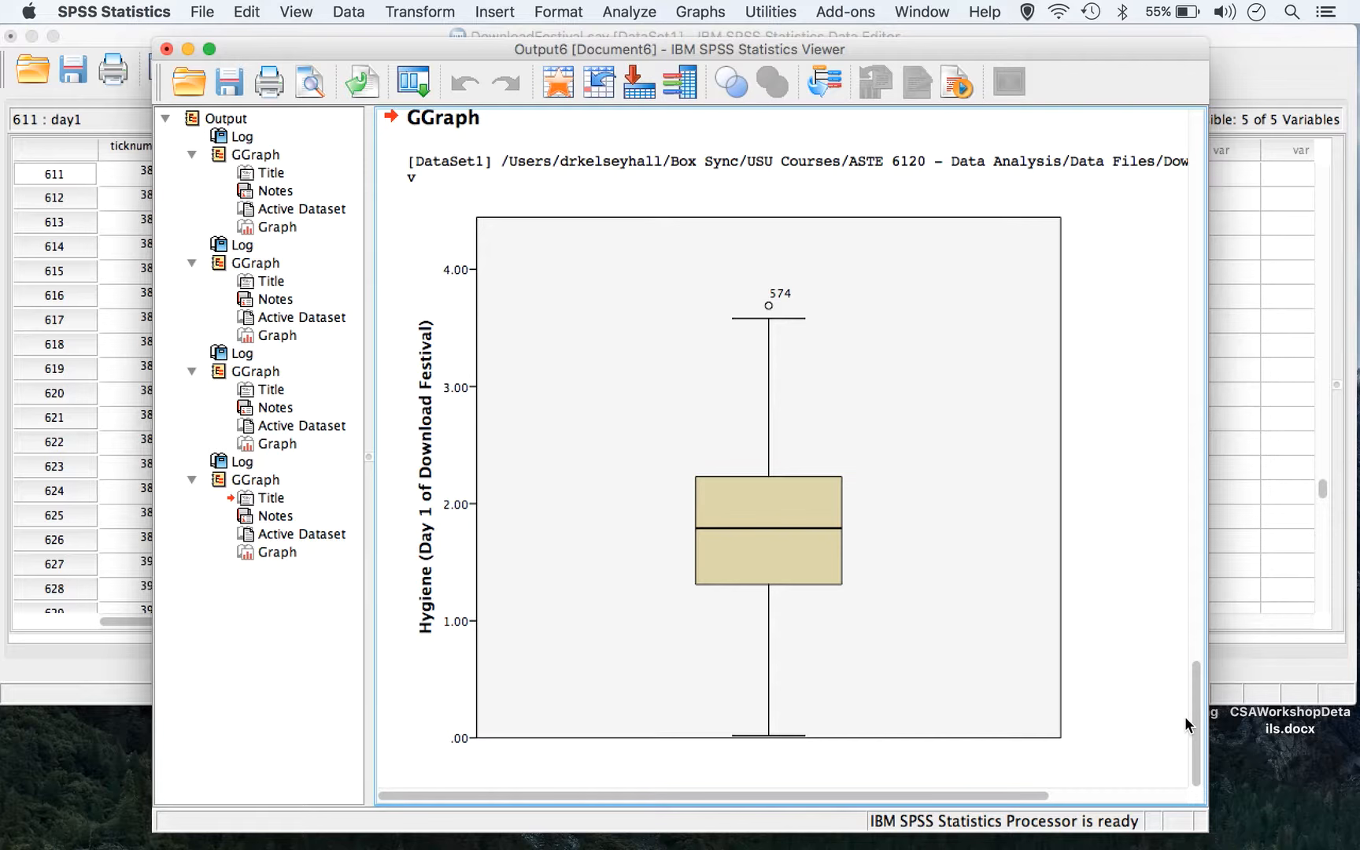
Swap the boxplot's y-axis variable to Hygiene (Day 2 of Download Festival) and generate the chart.
left_click(1232, 37)
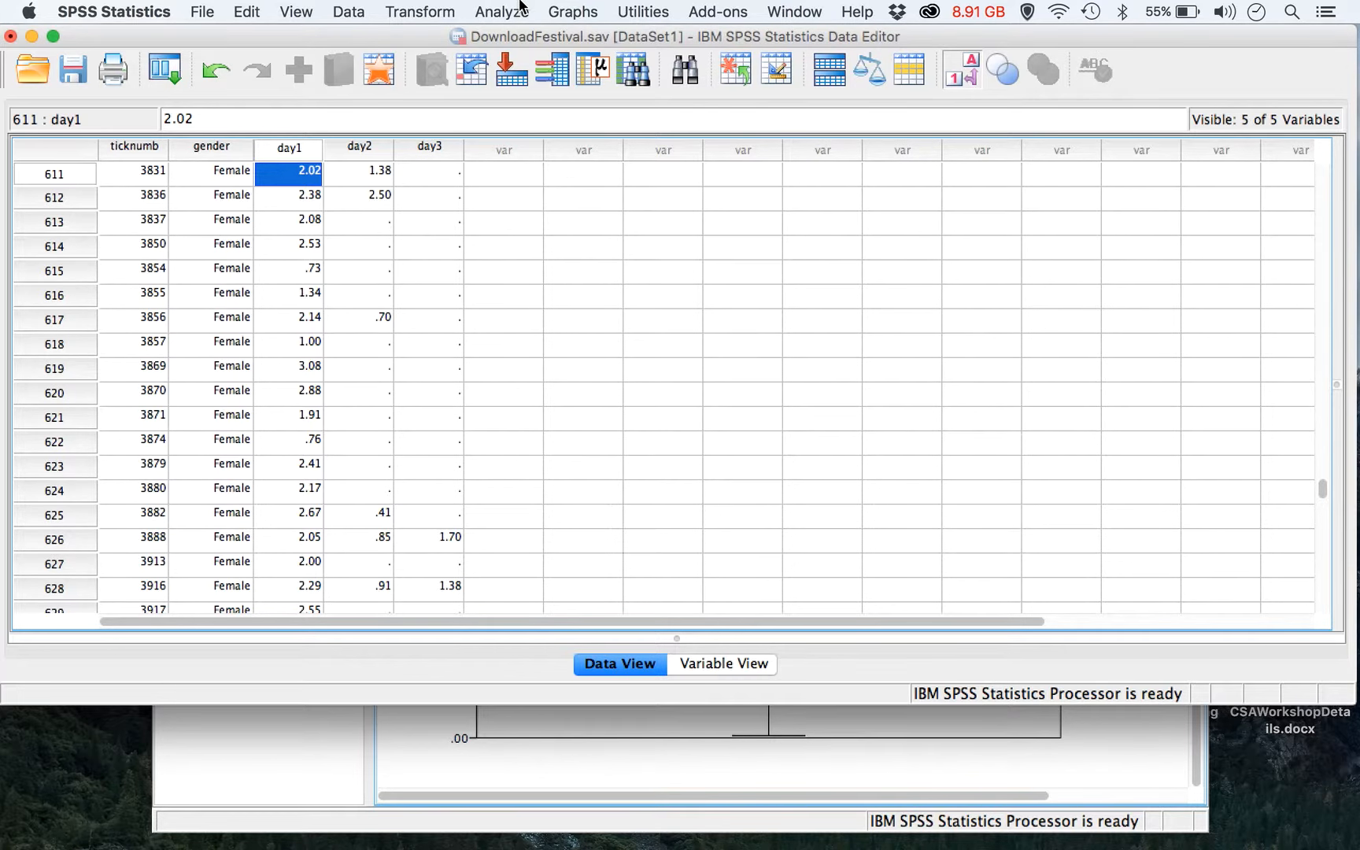
left_click(556, 8)
left_click(577, 45)
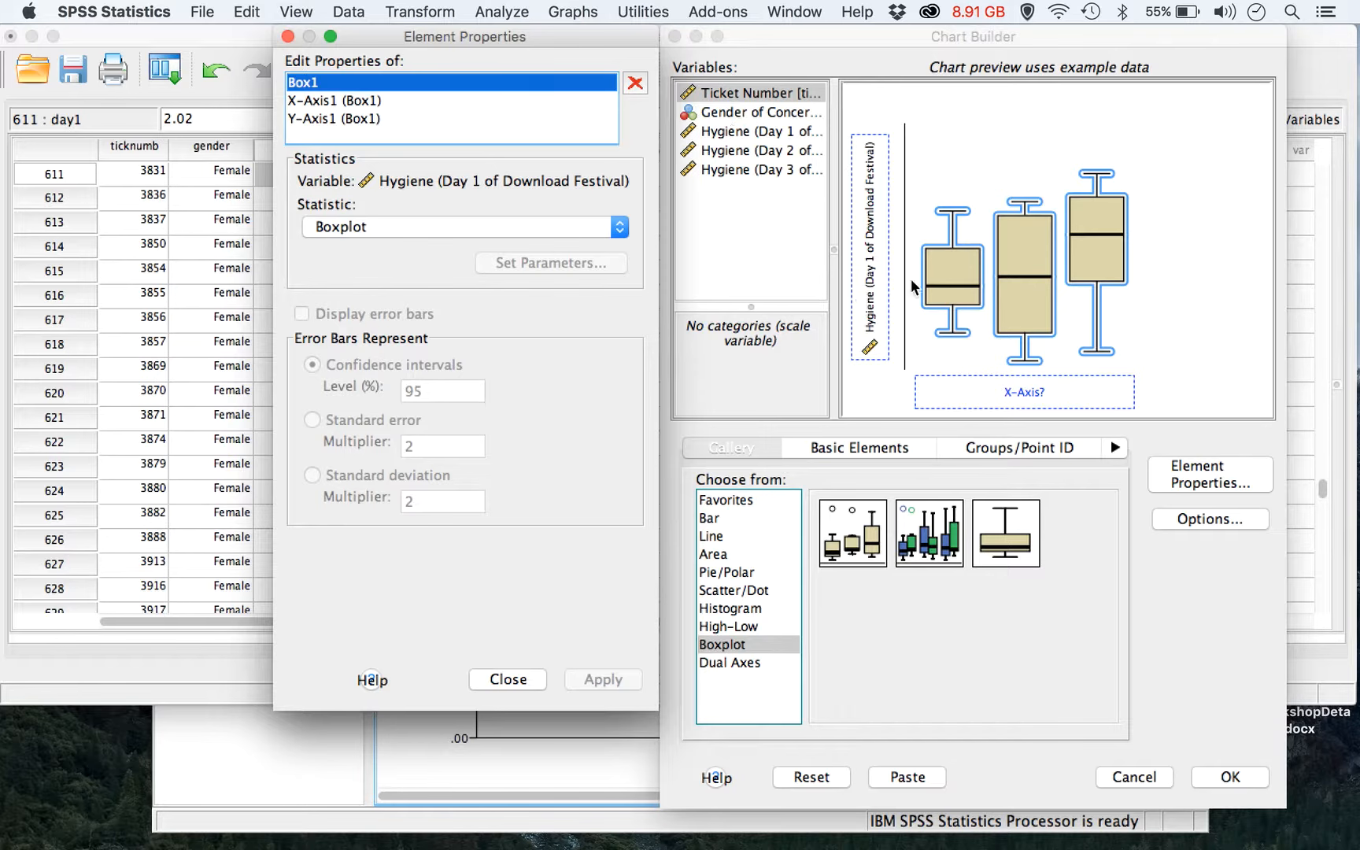
left_click(777, 152)
left_click_drag(721, 154, 897, 291)
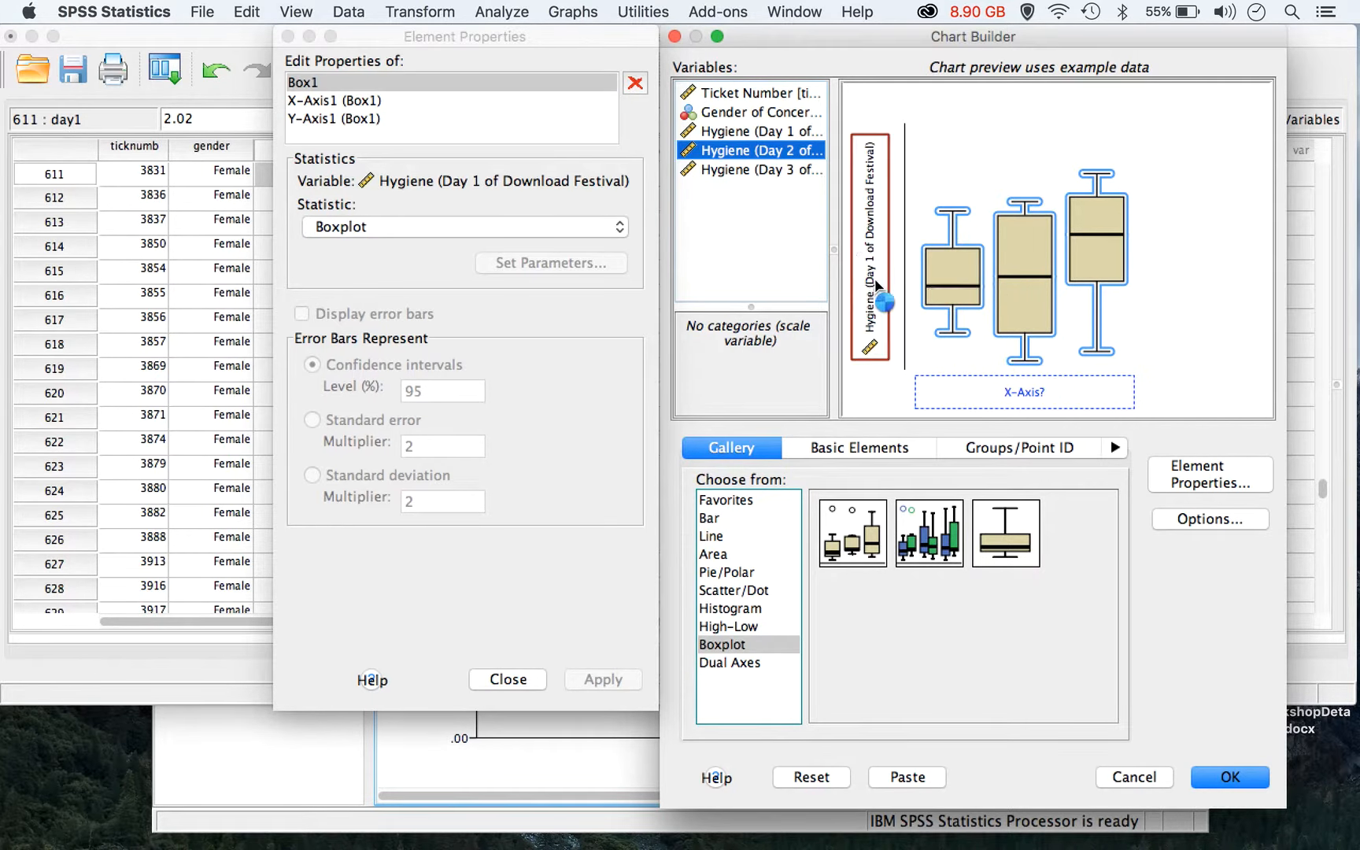
left_click(1188, 516)
left_click(1193, 764)
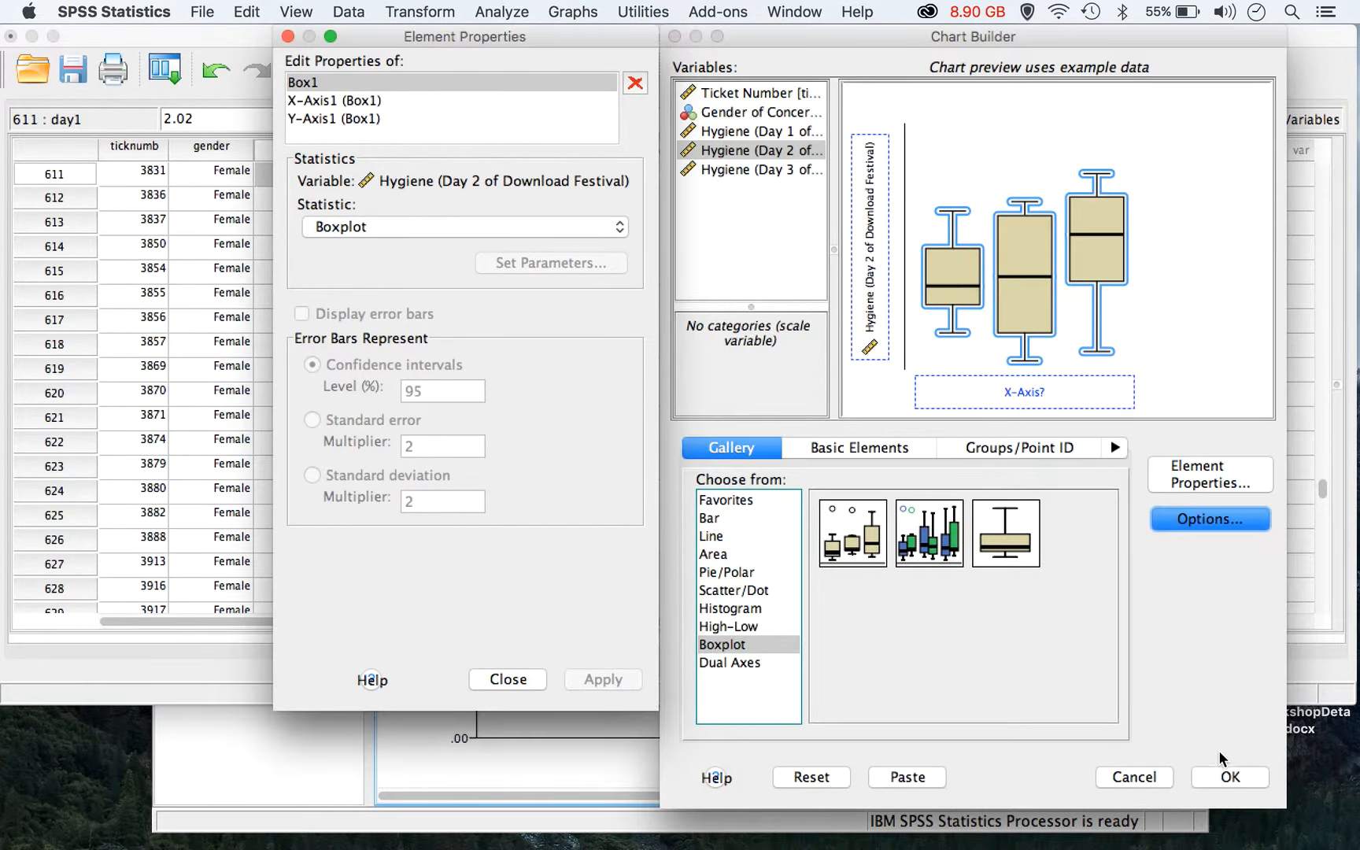
left_click(1222, 771)
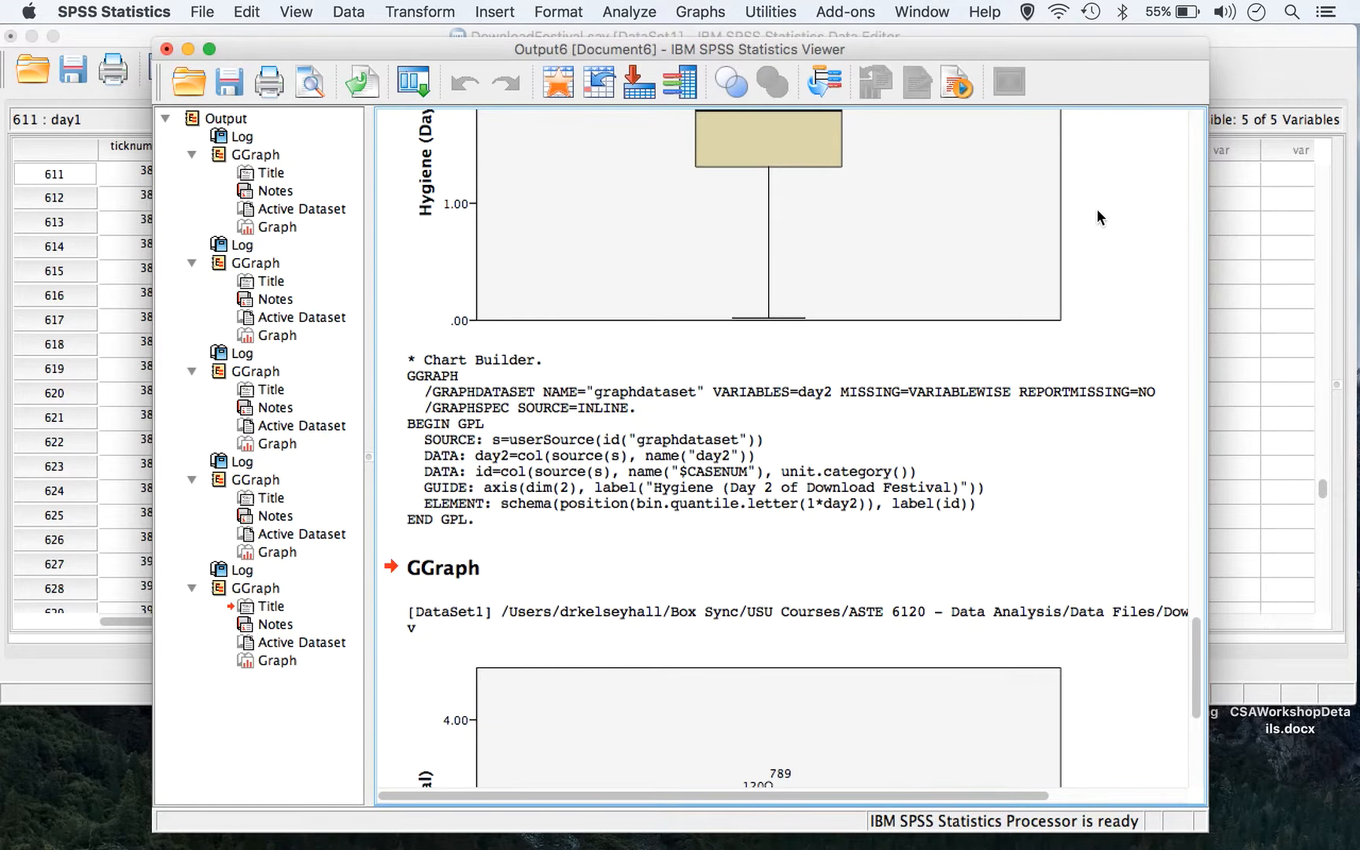
left_click_drag(1197, 636, 1195, 735)
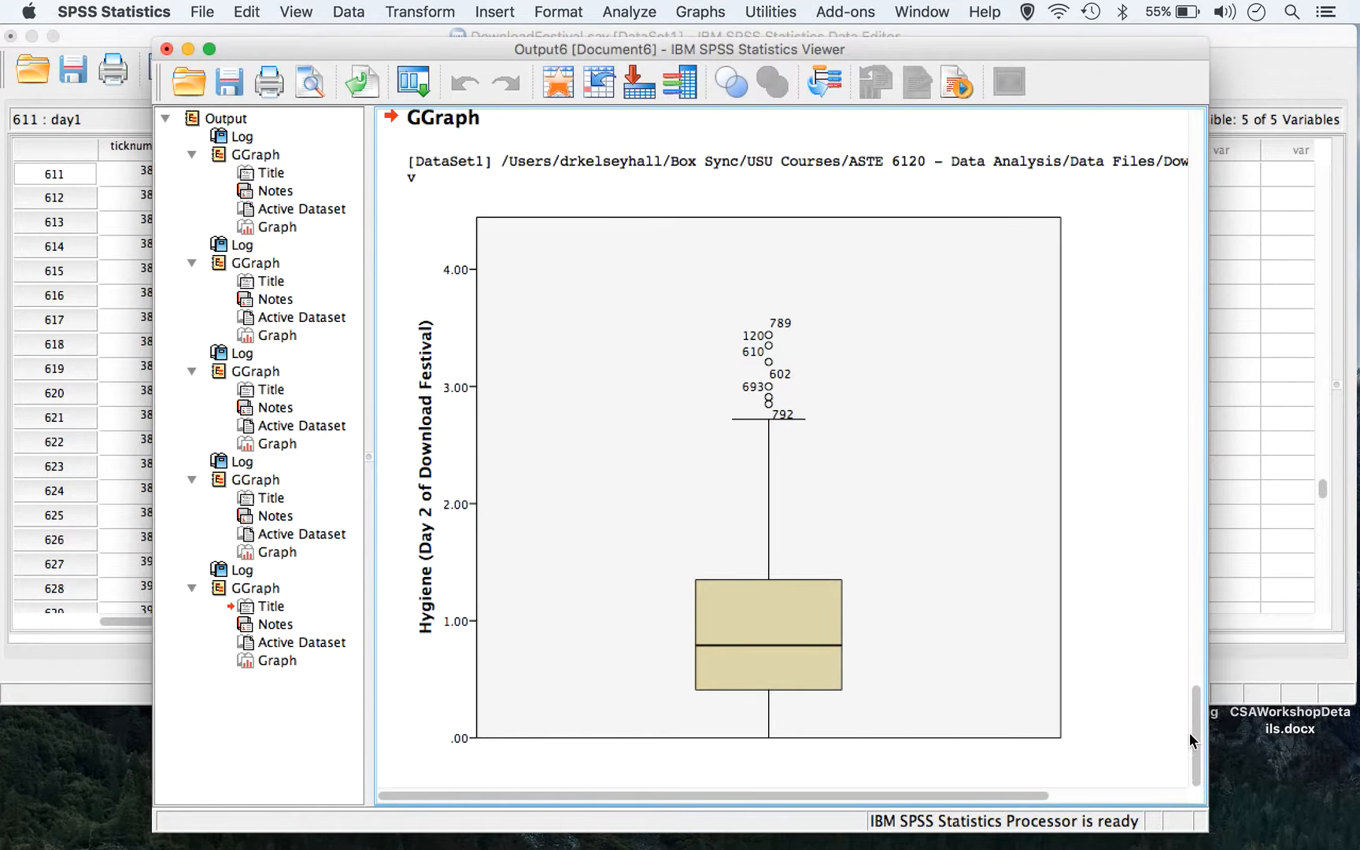
Generate a boxplot of Hygiene (Day 3 of Download Festival) and compare it with the Day 2 boxplot in the output.
left_click(1231, 36)
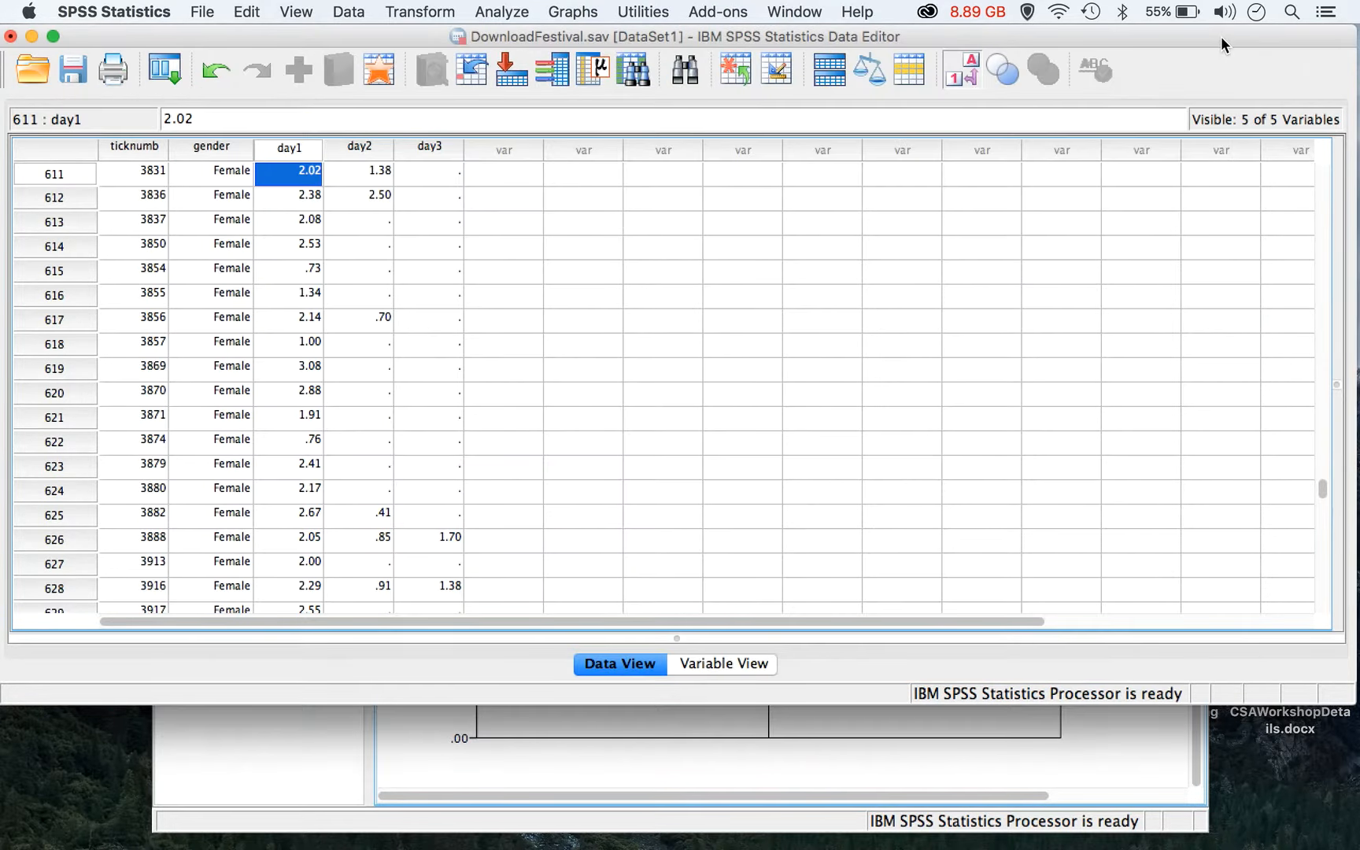
left_click(594, 10)
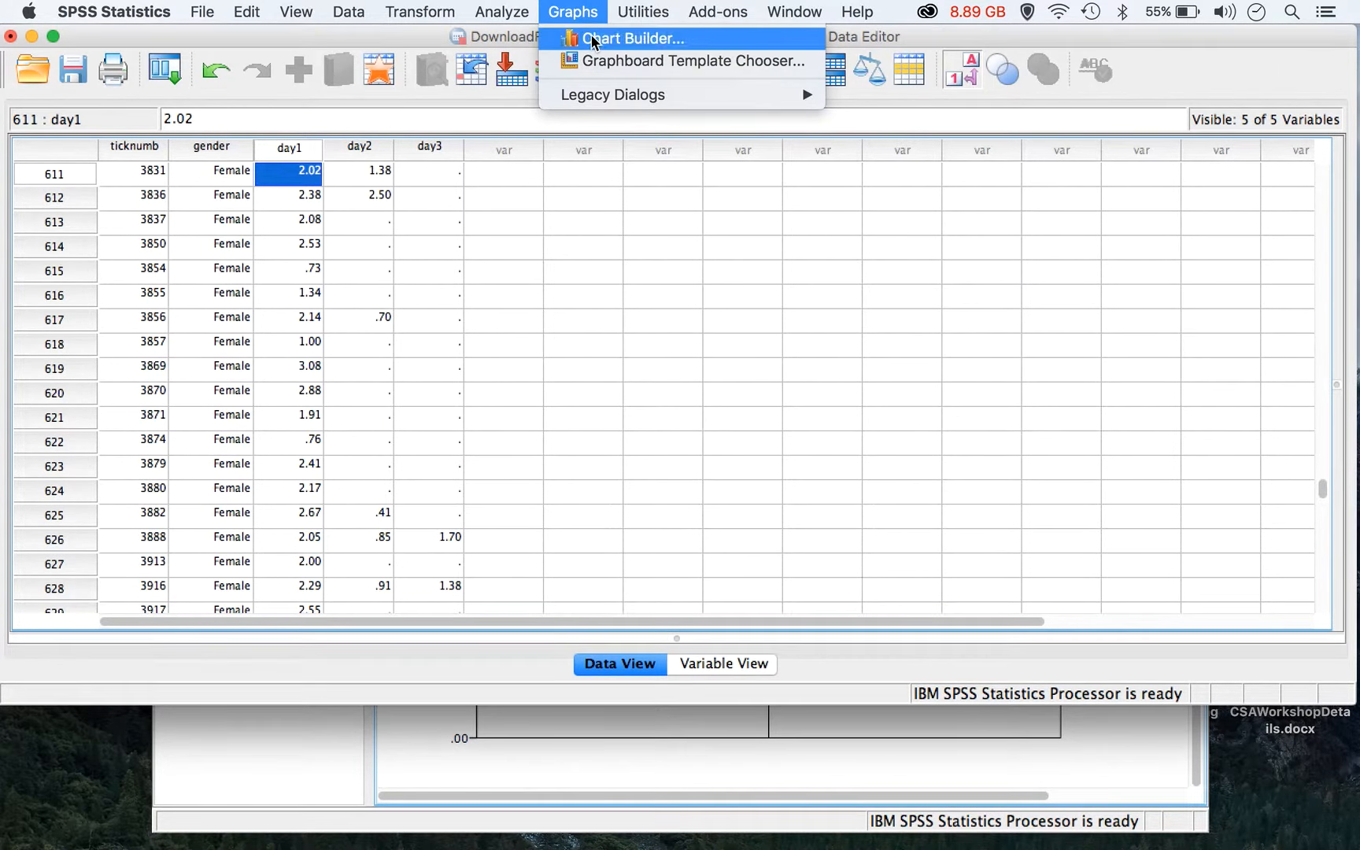
left_click(622, 37)
left_click(700, 170)
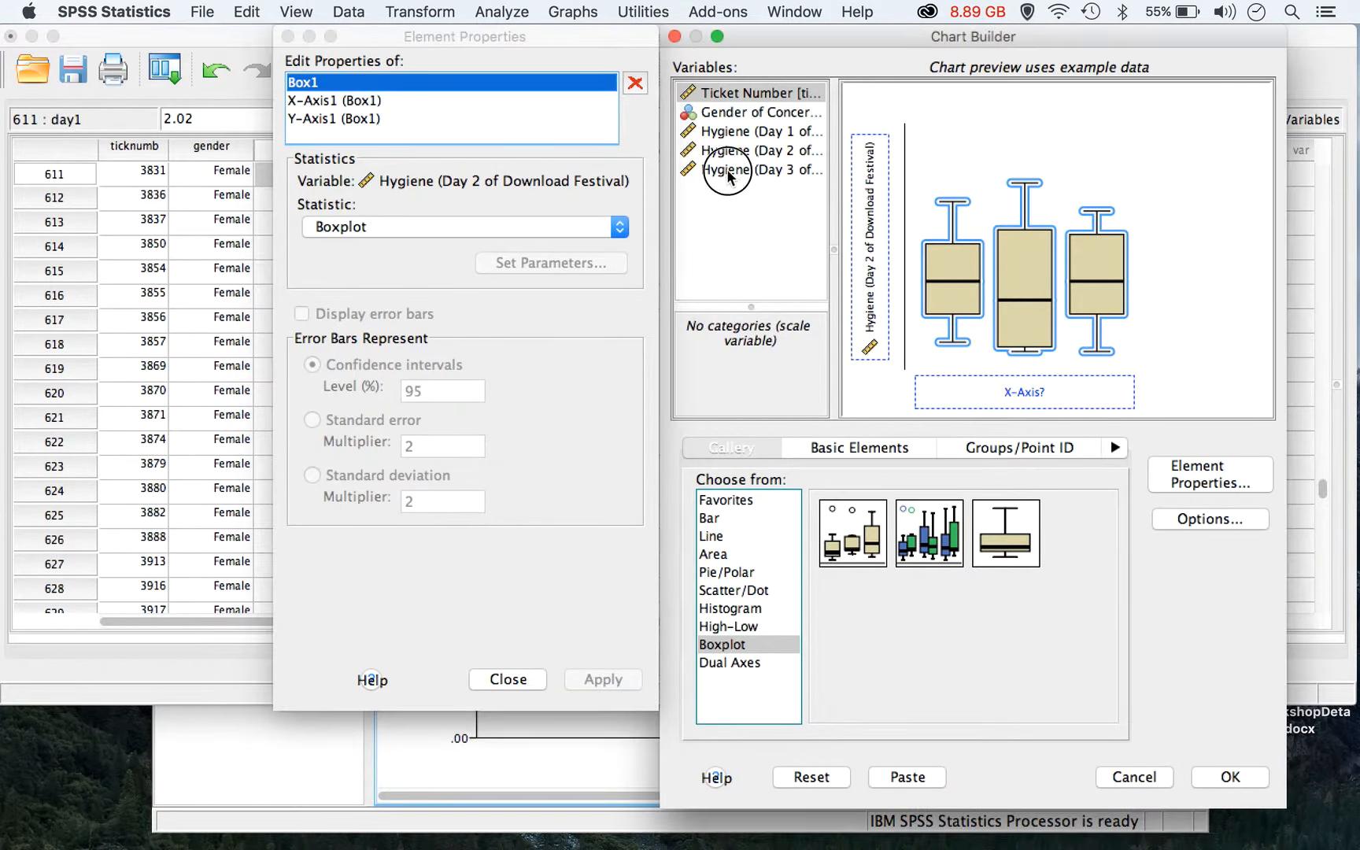
left_click_drag(701, 169, 881, 240)
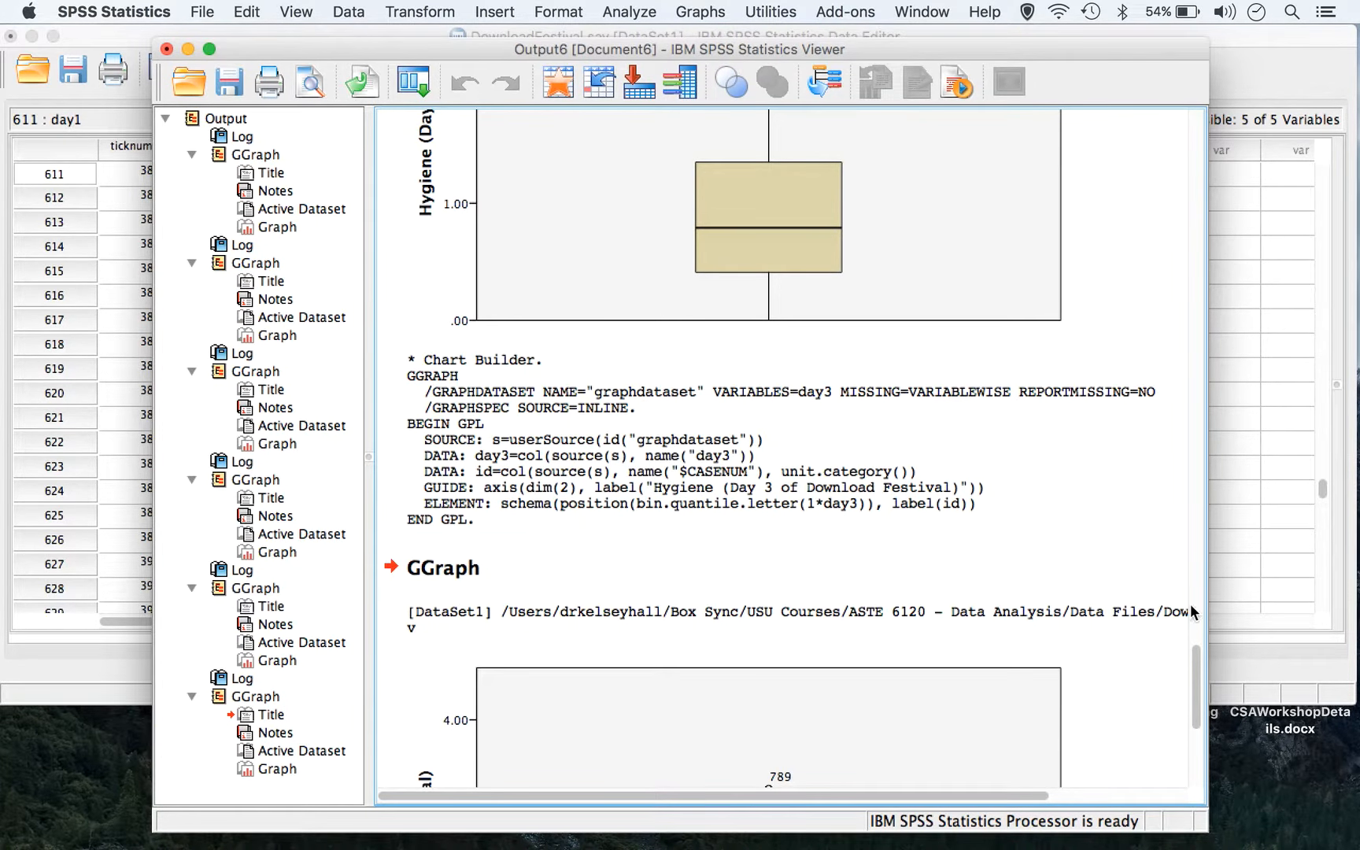
left_click_drag(1195, 669, 1194, 763)
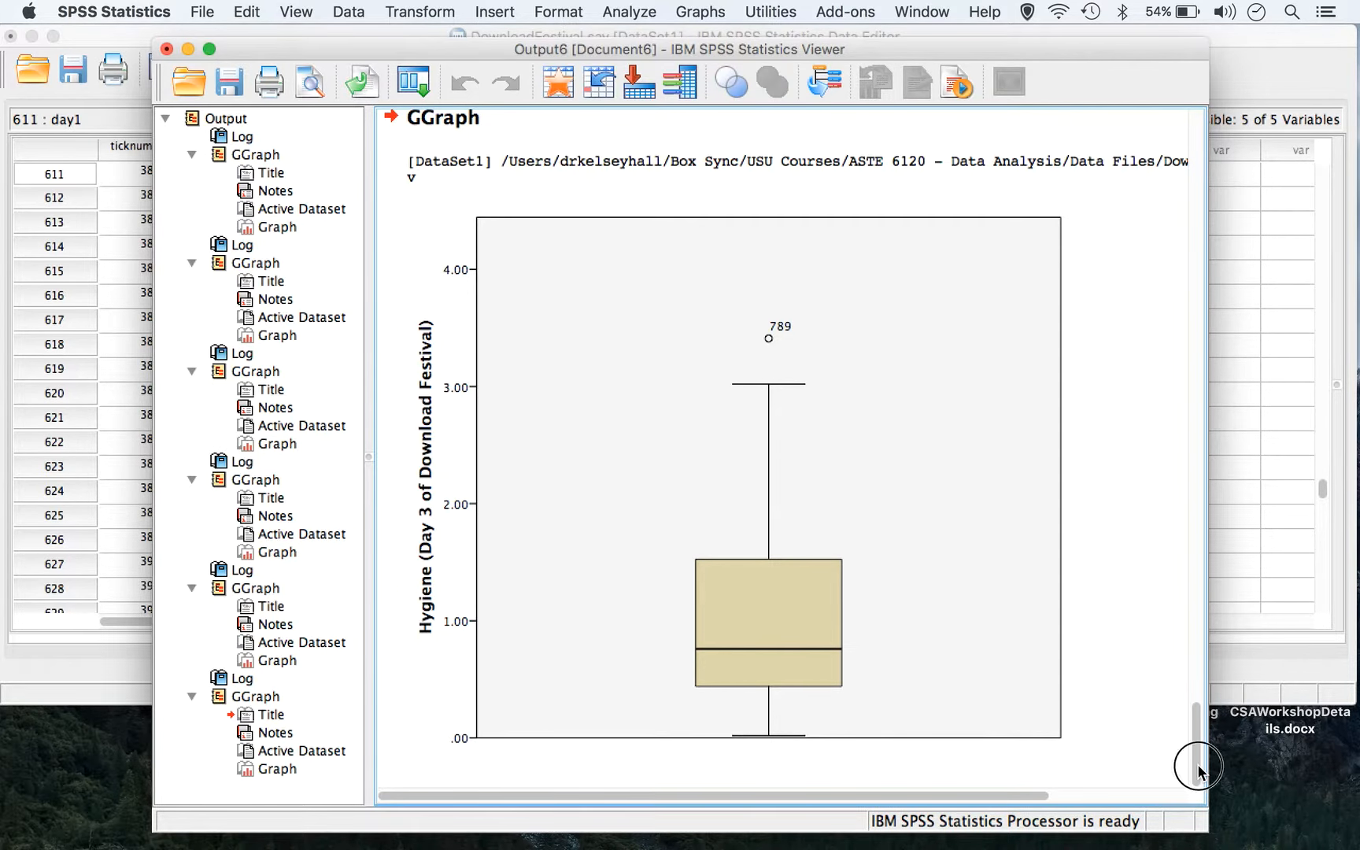
left_click_drag(1198, 766, 1198, 750)
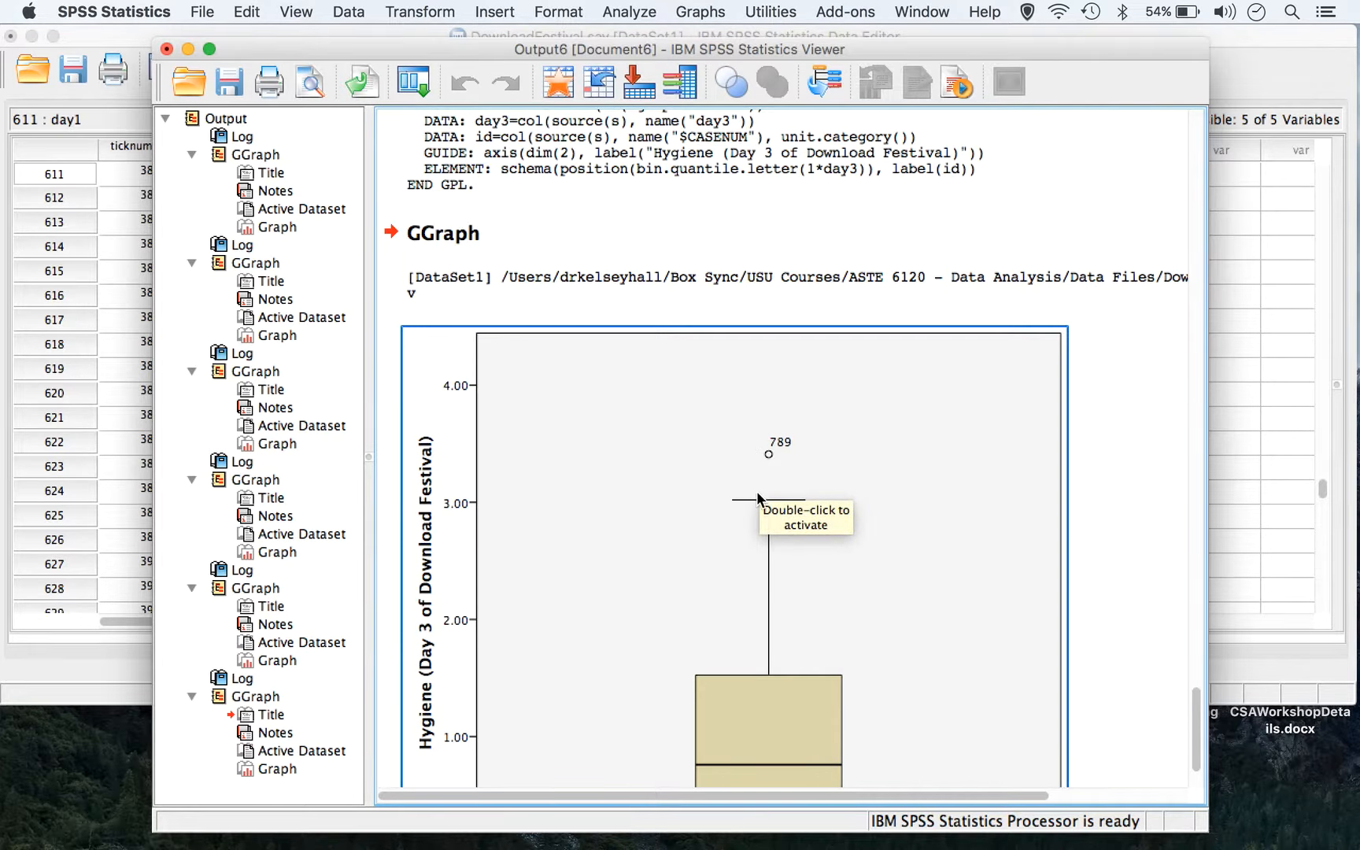
left_click(1161, 666)
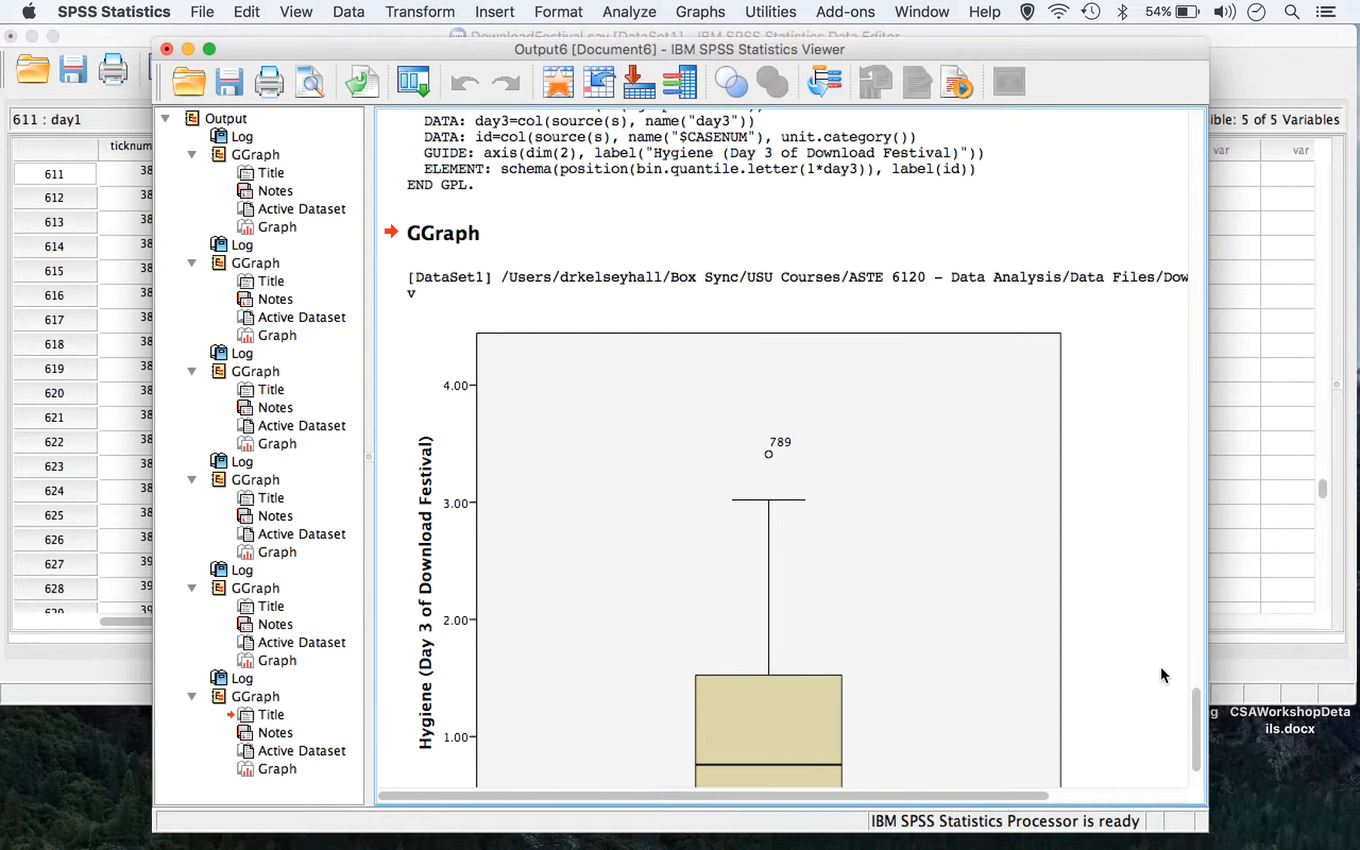
left_click_drag(1190, 703, 1193, 610)
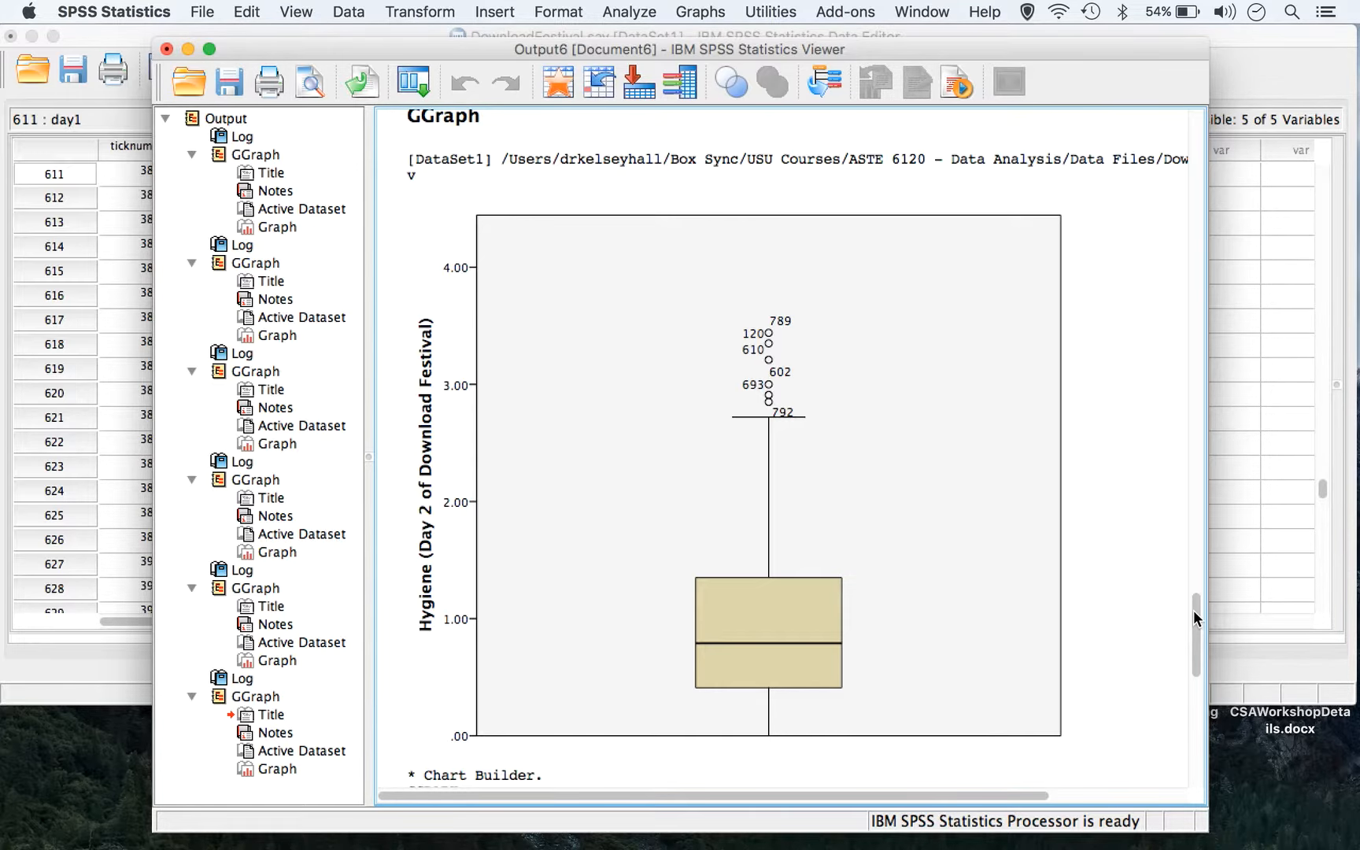
left_click_drag(1194, 618, 1202, 775)
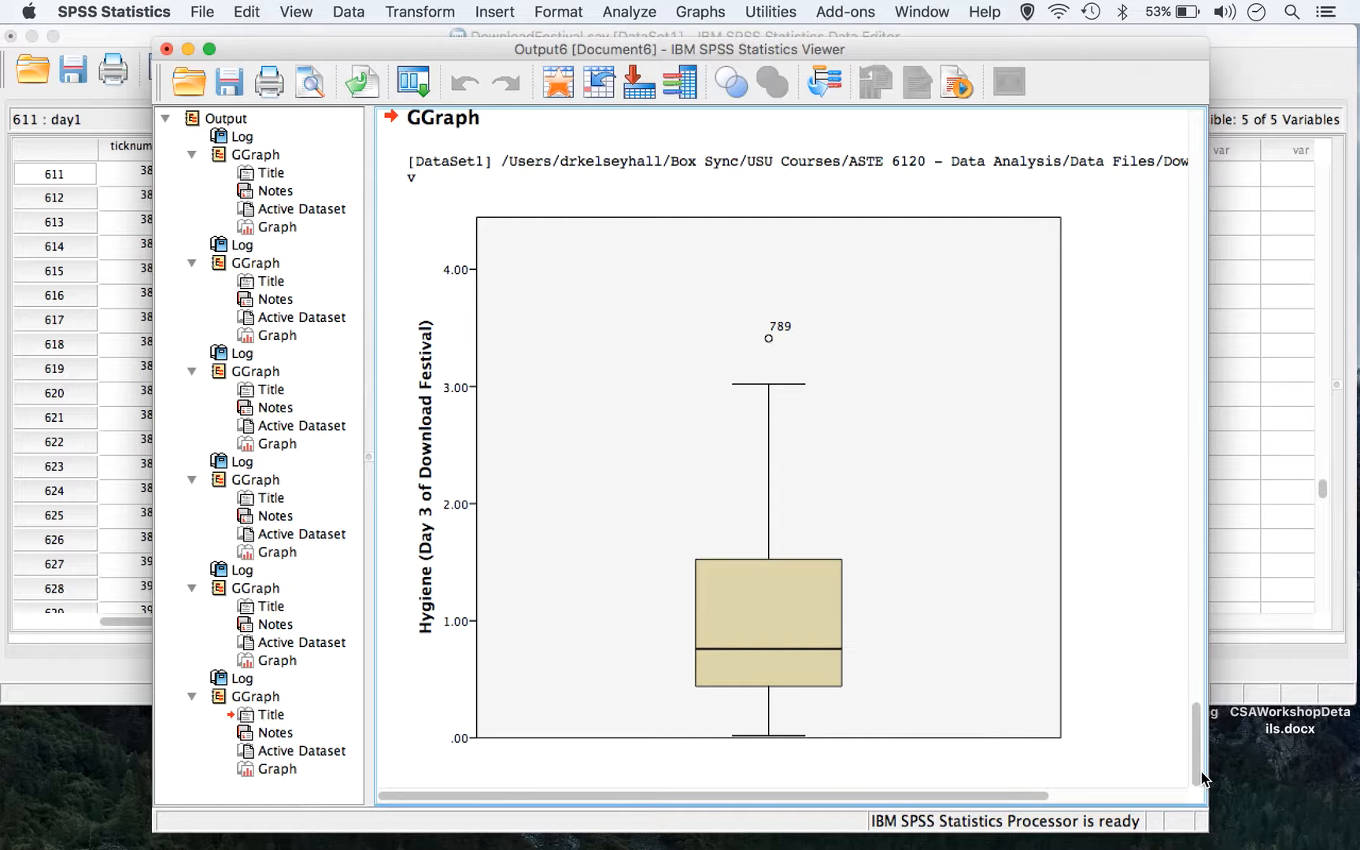
Reset the boxplot setup in the Chart Builder and start a new simple histogram.
left_click(699, 11)
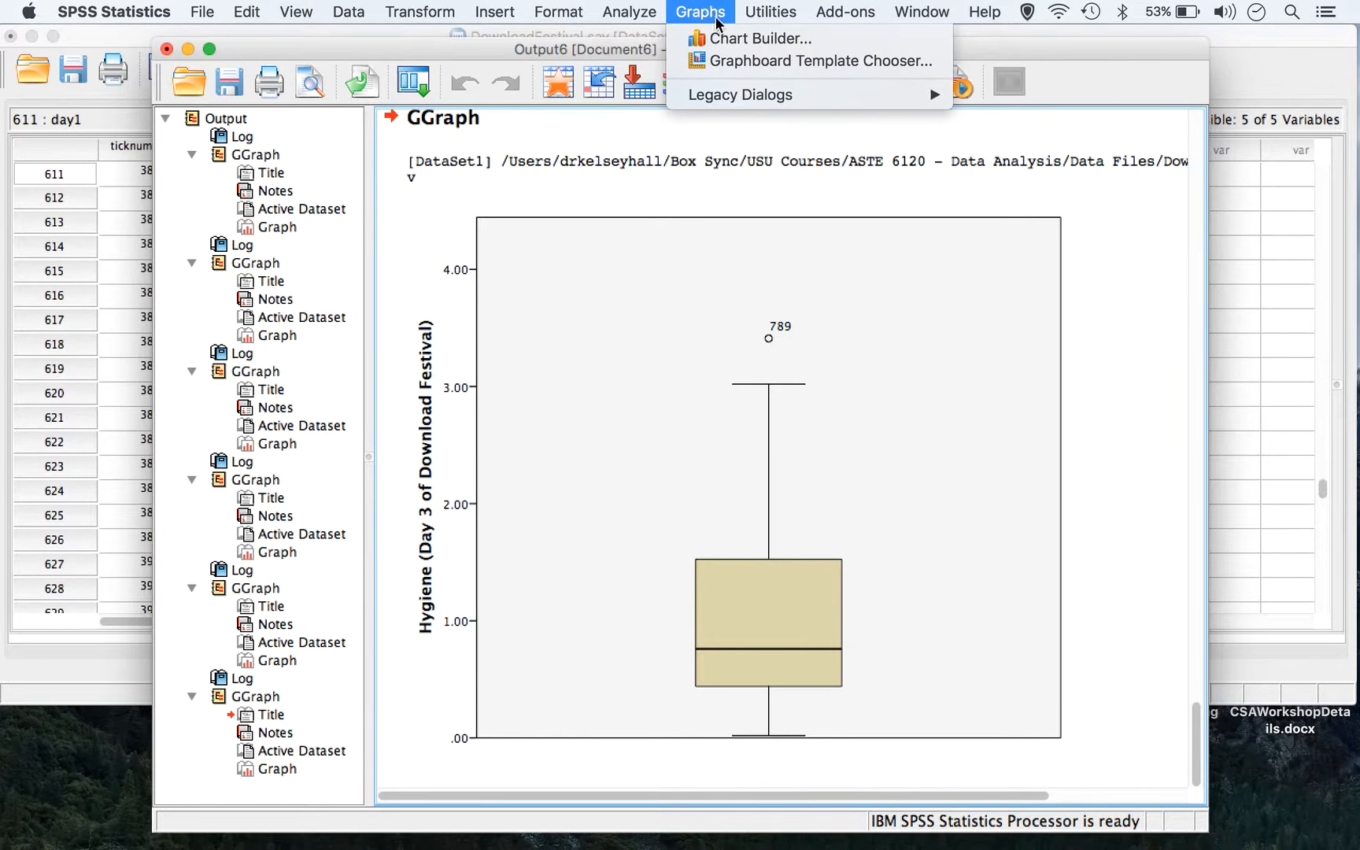
left_click(712, 36)
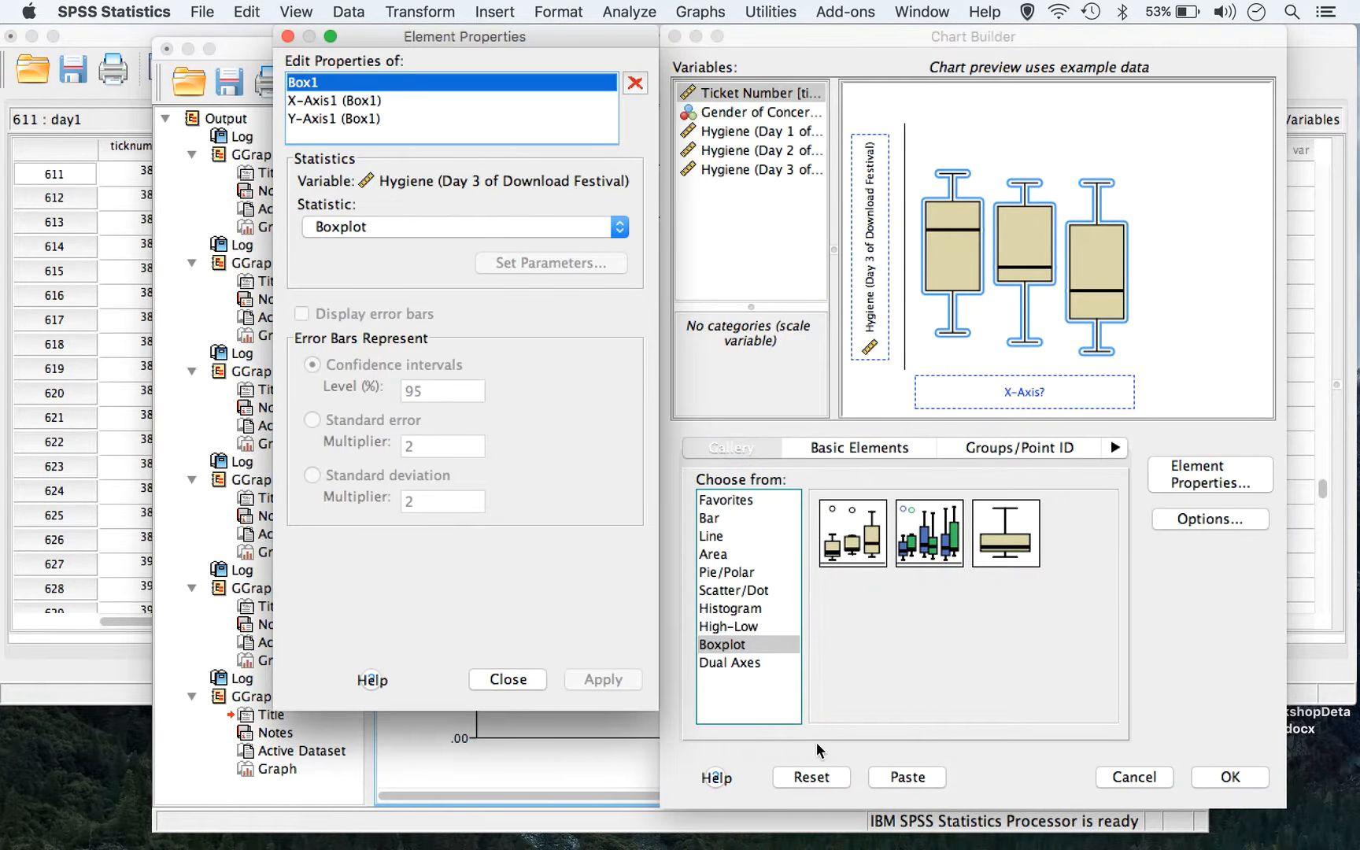
left_click(810, 779)
left_click(706, 608)
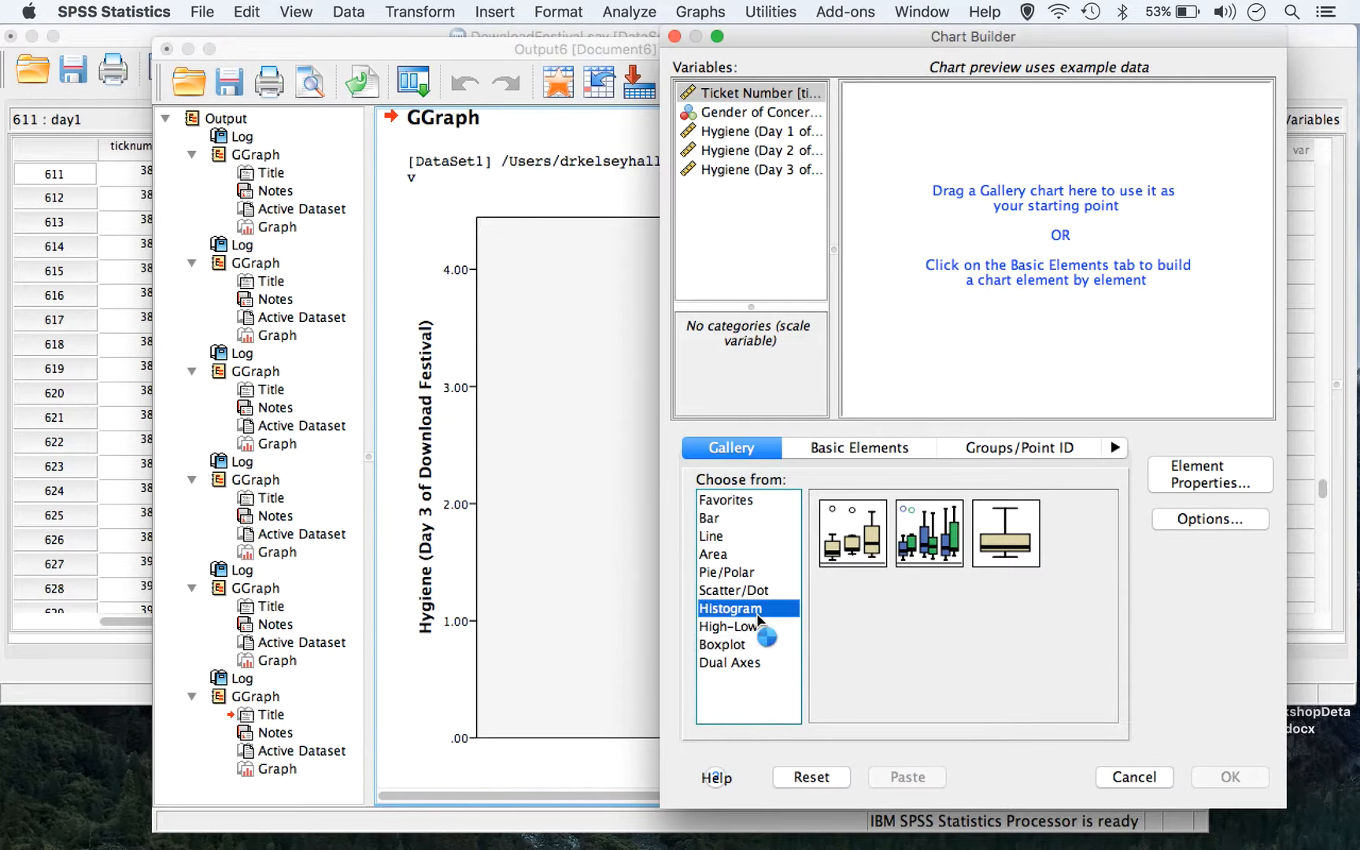
left_click_drag(844, 544, 981, 267)
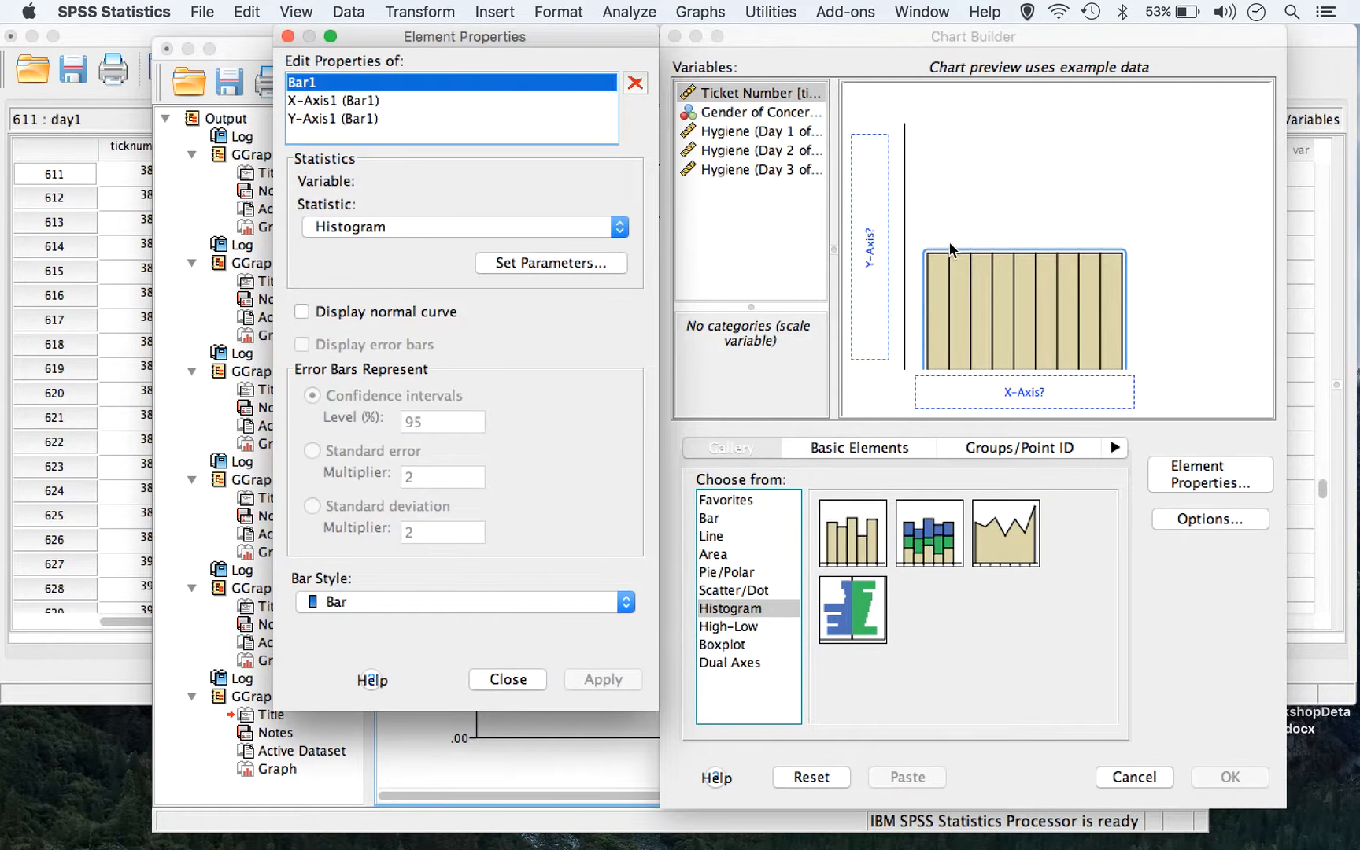
Plot Hygiene (Day 2 of Download Festival) on the histogram's x-axis and generate the chart.
left_click(724, 147)
left_click_drag(713, 149, 998, 386)
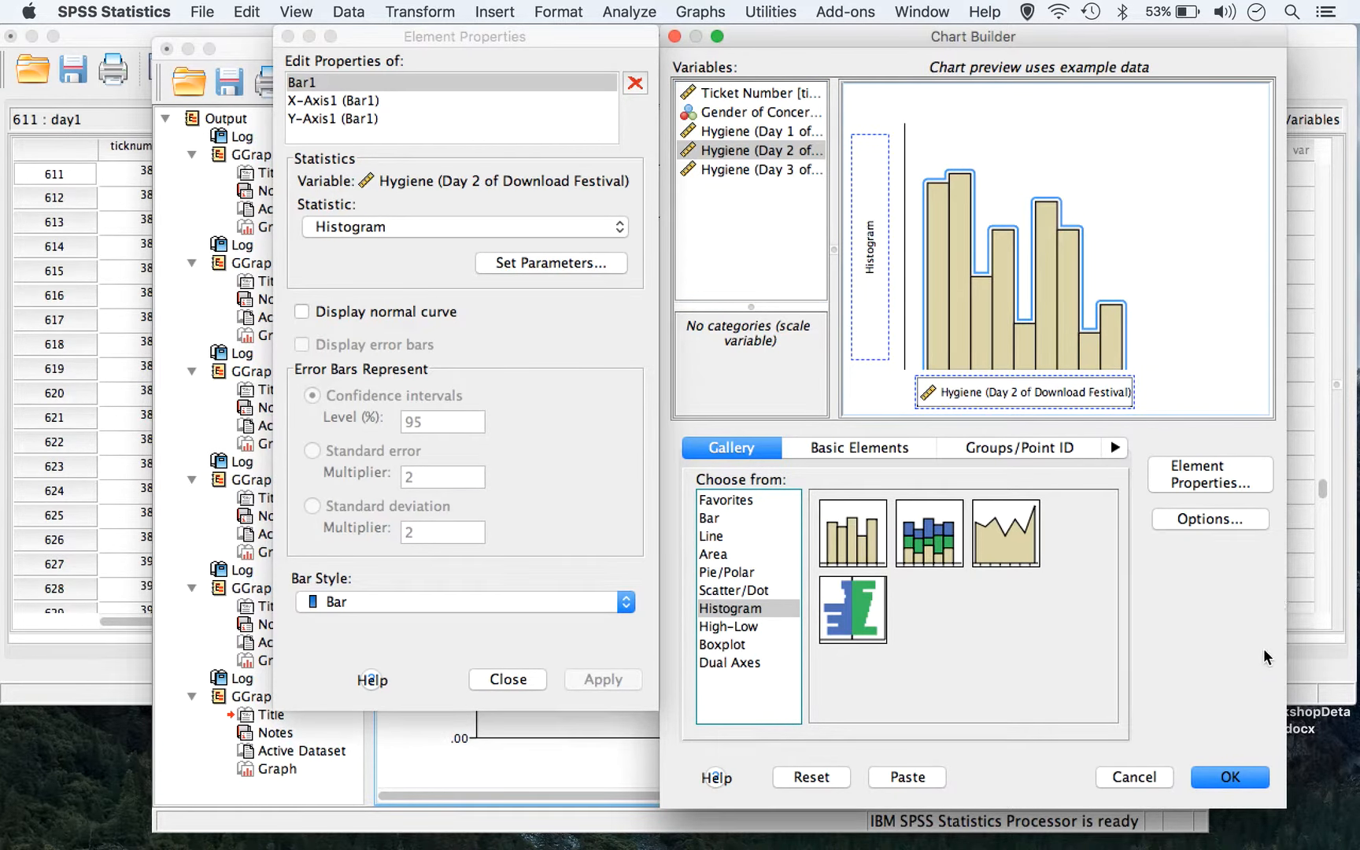
left_click(1225, 775)
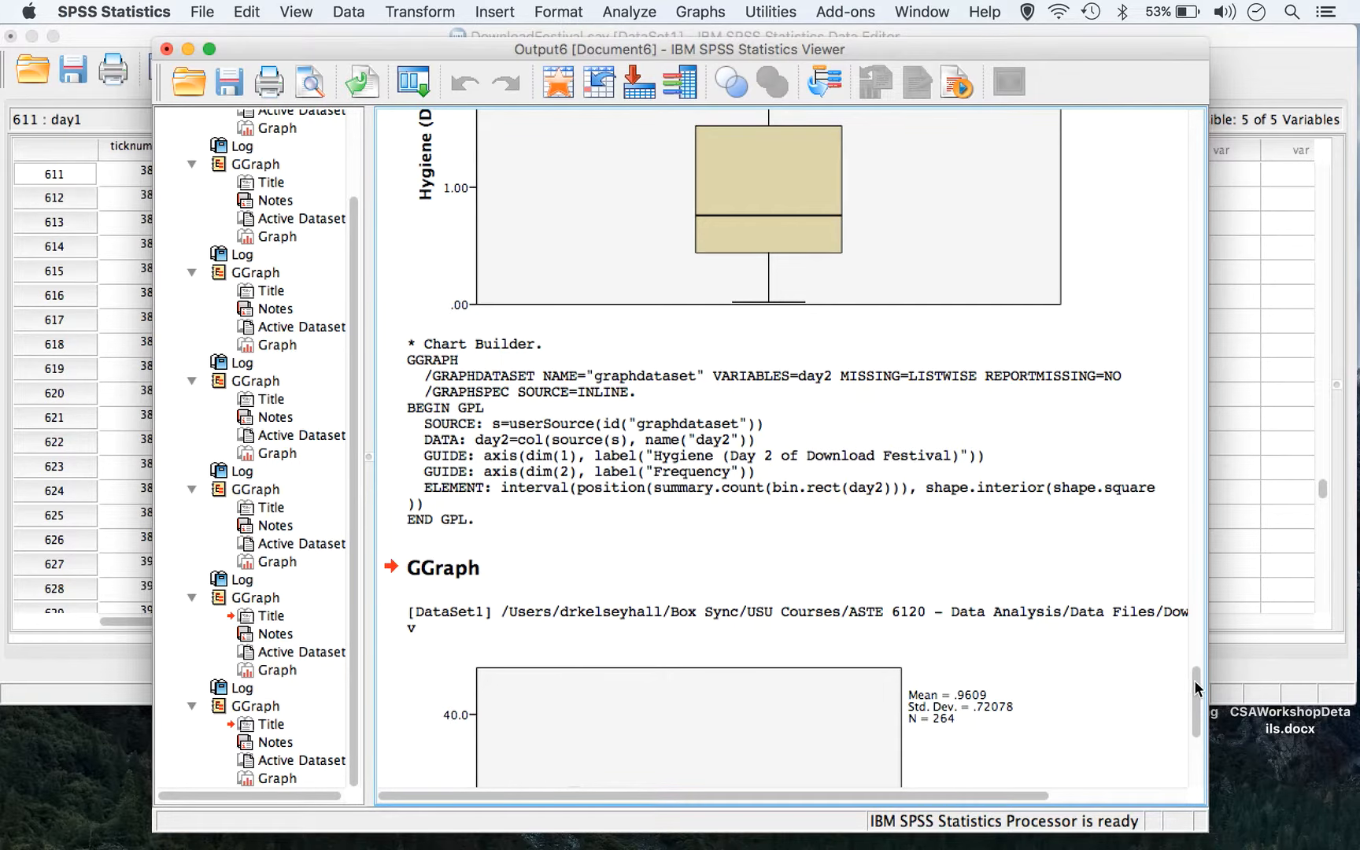
left_click_drag(1196, 681, 1195, 783)
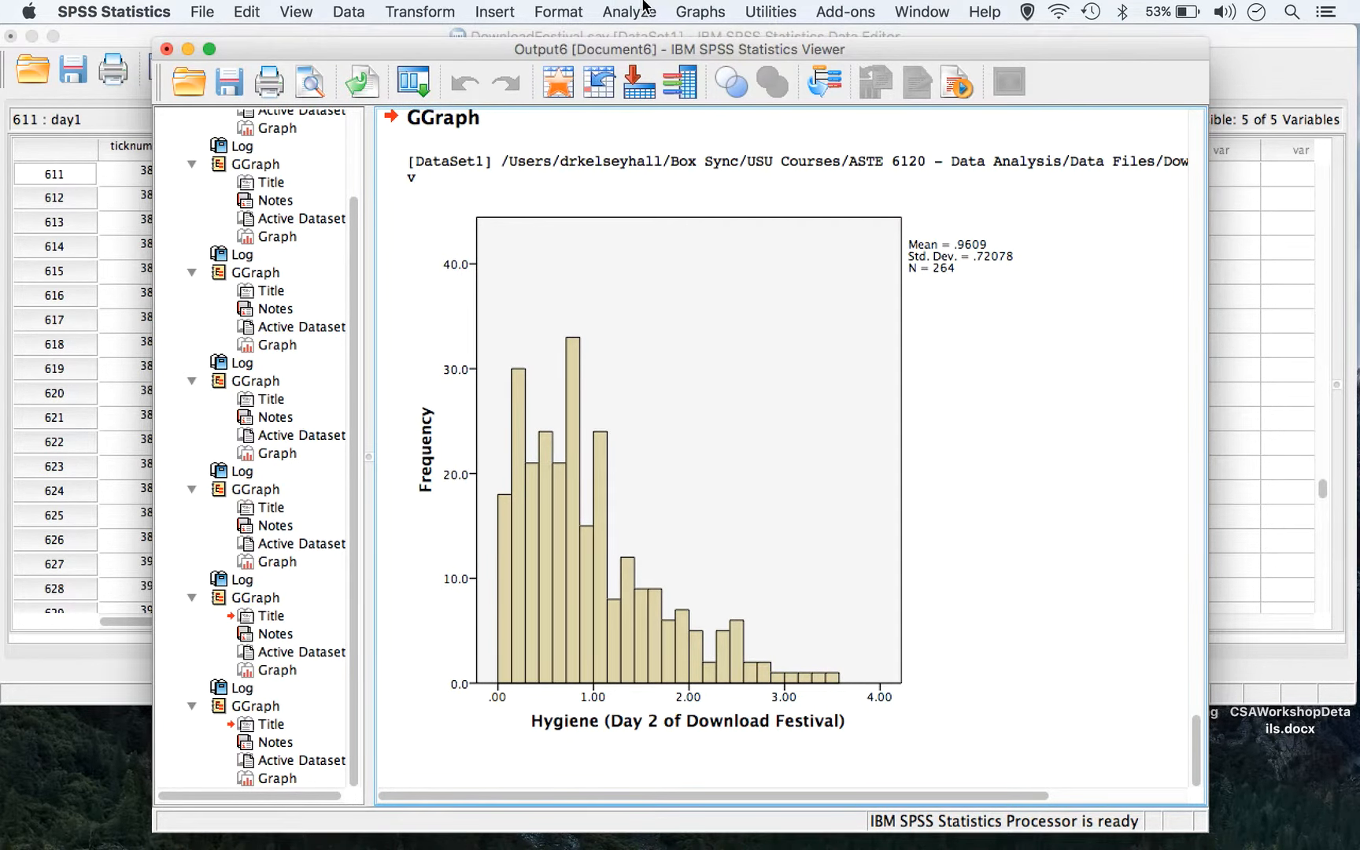
Swap the histogram's x-axis variable to Hygiene (Day 3 of Download Festival) and generate the chart.
left_click(697, 11)
left_click(708, 36)
left_click(741, 164)
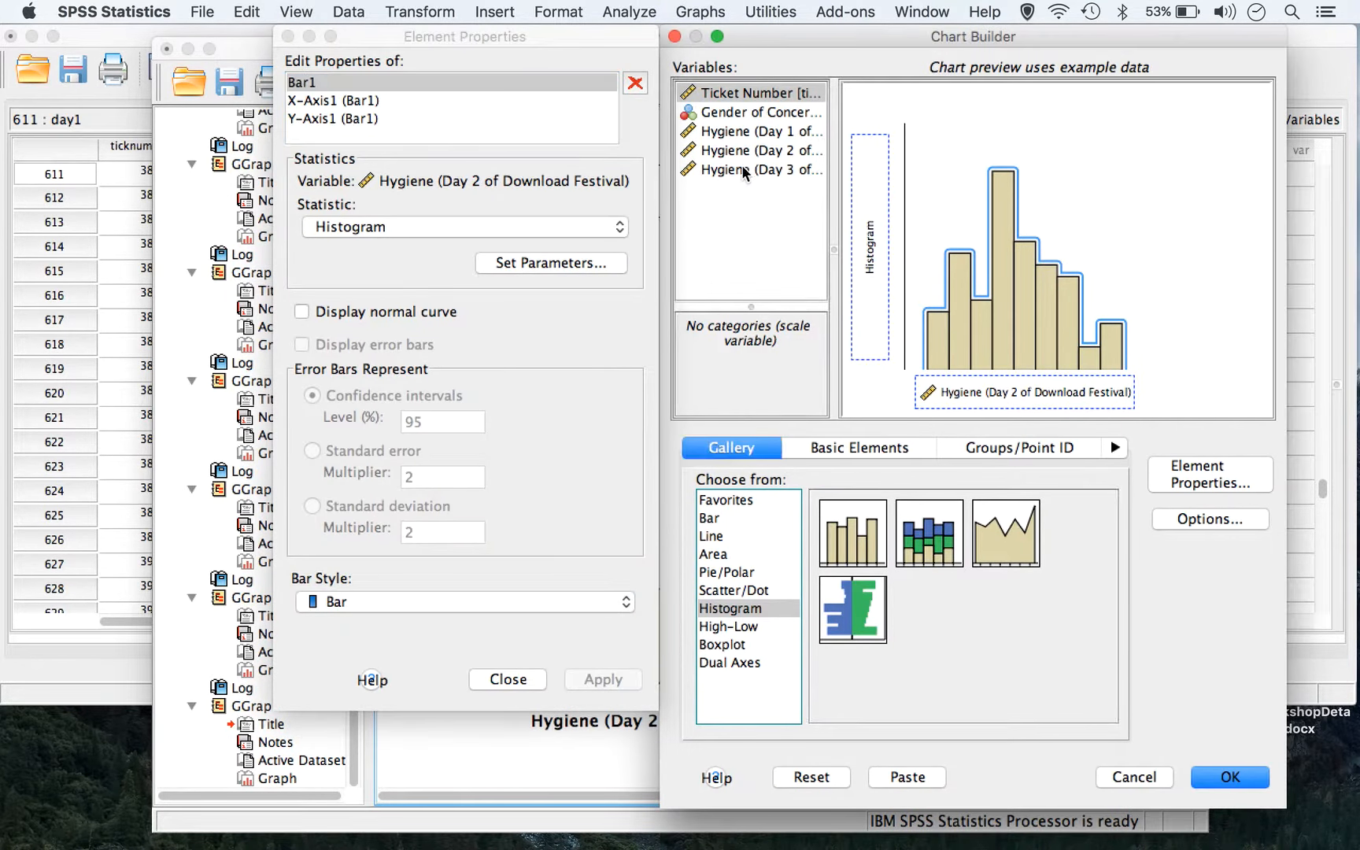
left_click_drag(711, 168, 990, 406)
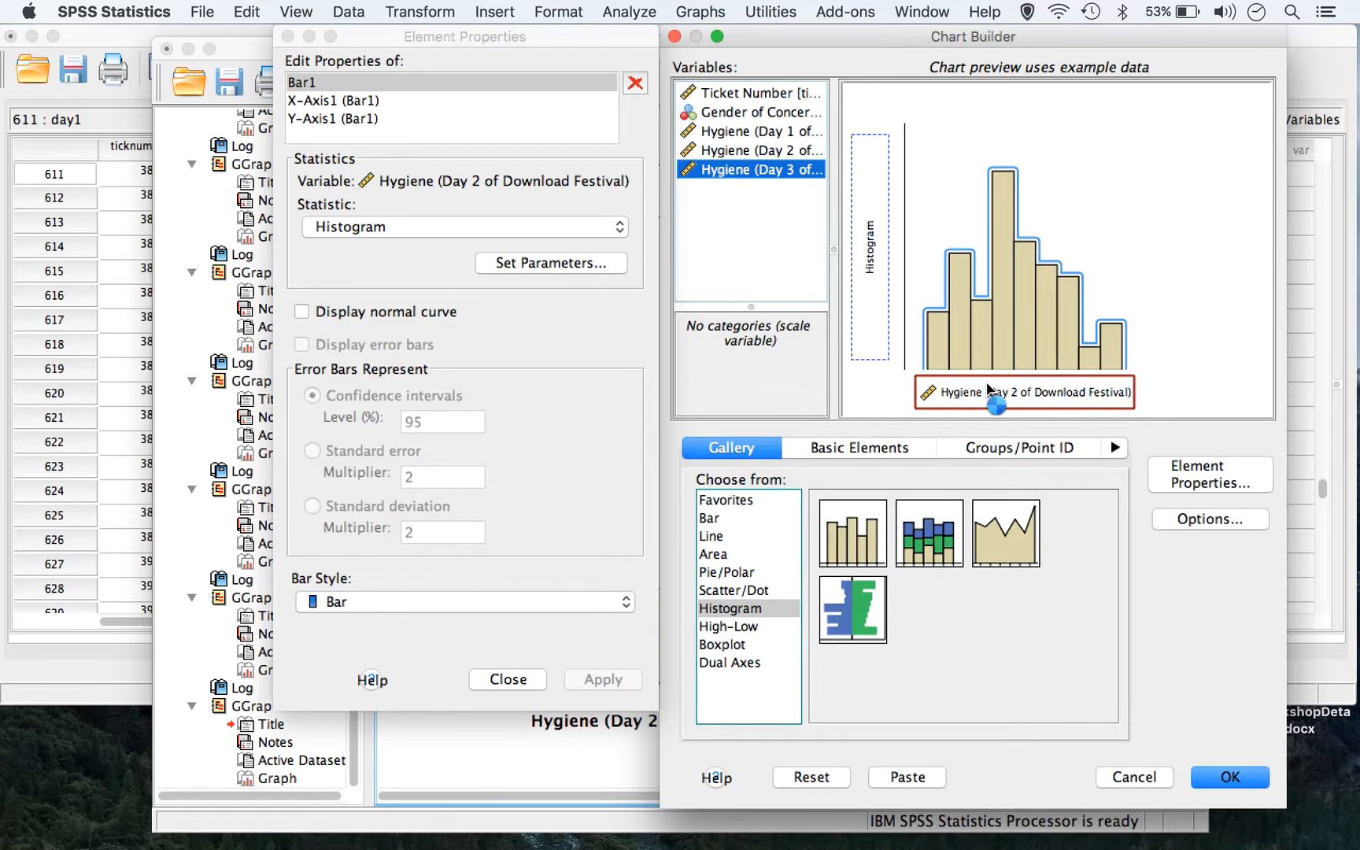
left_click(1212, 775)
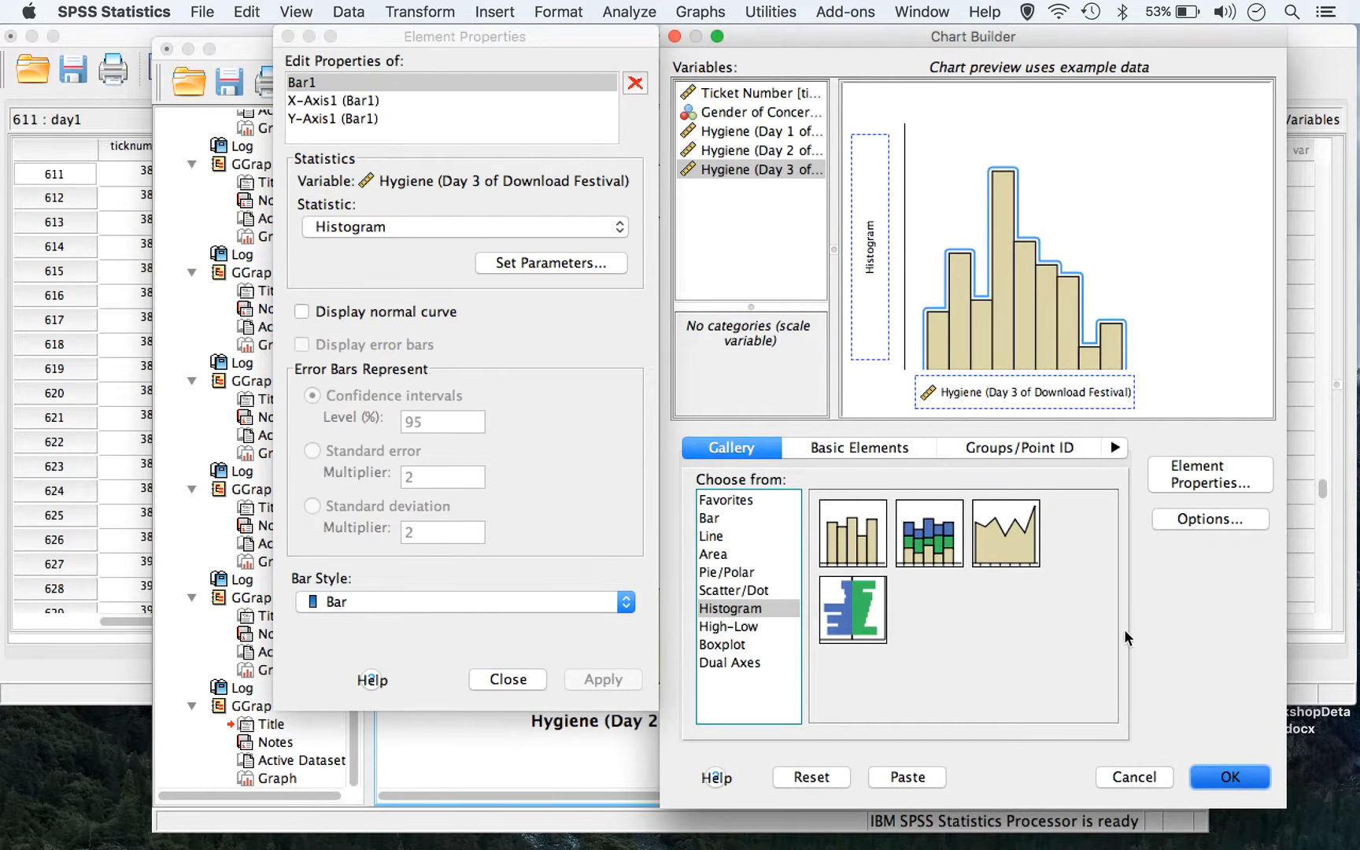
Compare the Day 3 hygiene histogram with the Day 2 histogram in the output.
left_click_drag(1195, 693, 1199, 764)
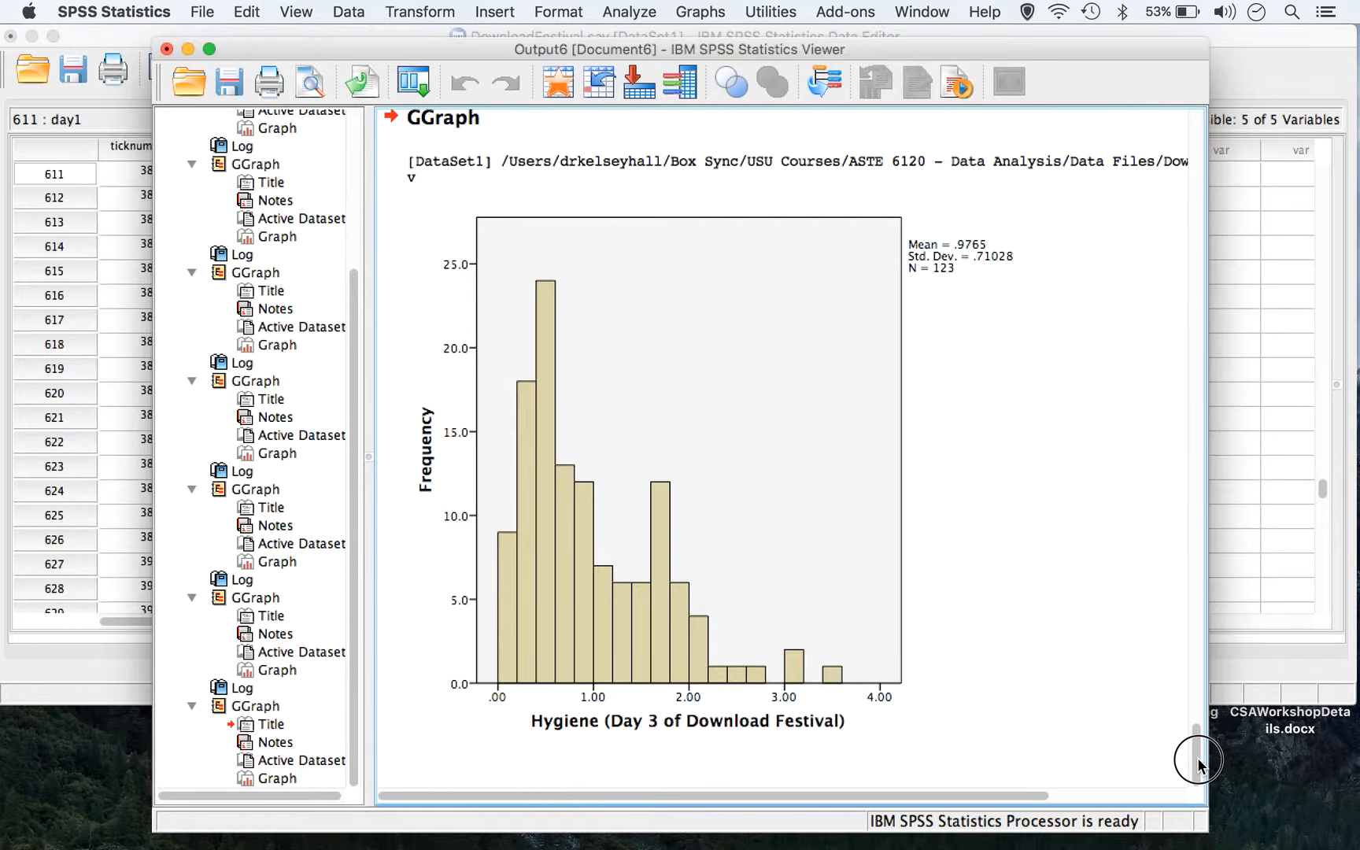
left_click_drag(1199, 764, 1199, 667)
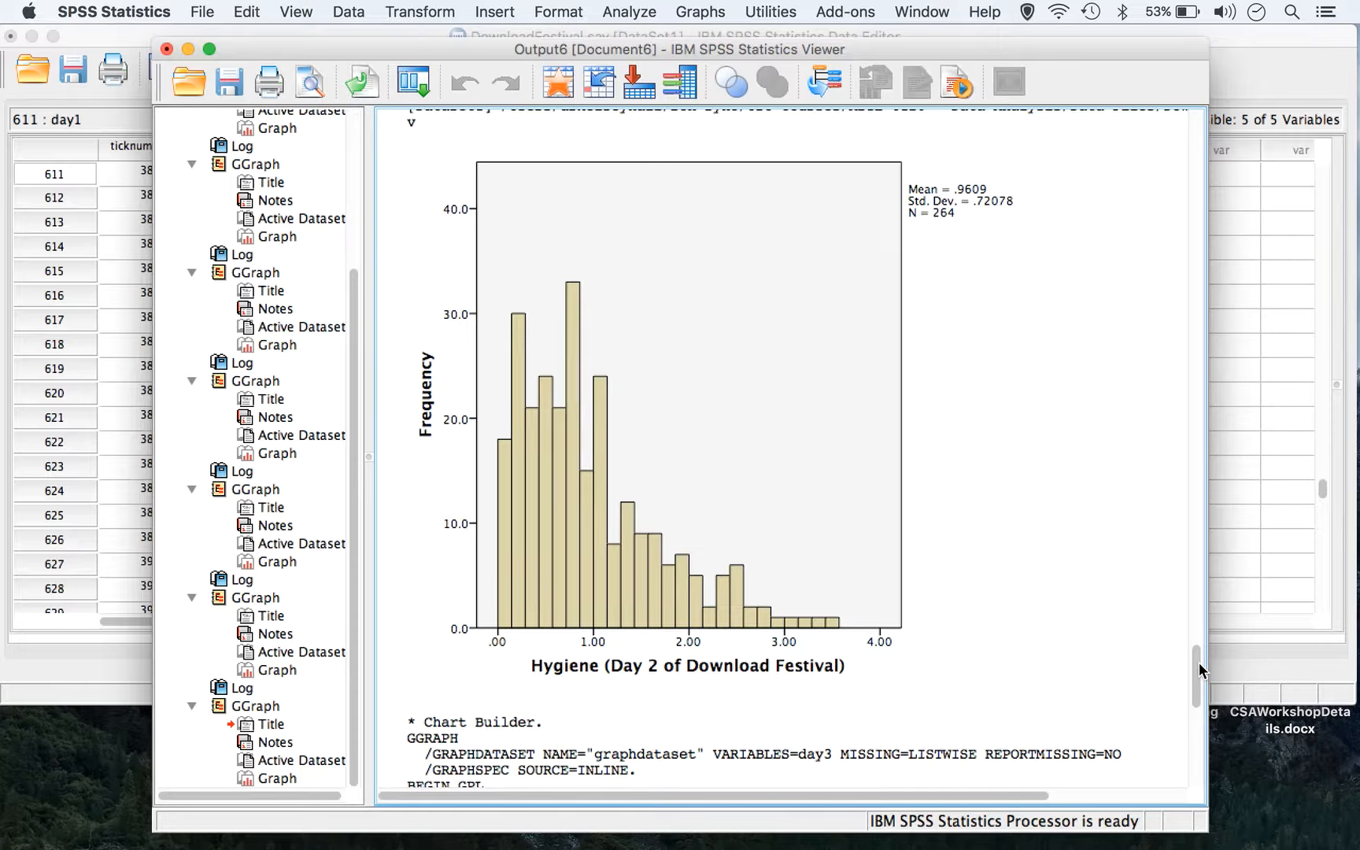
left_click_drag(1200, 668, 1188, 754)
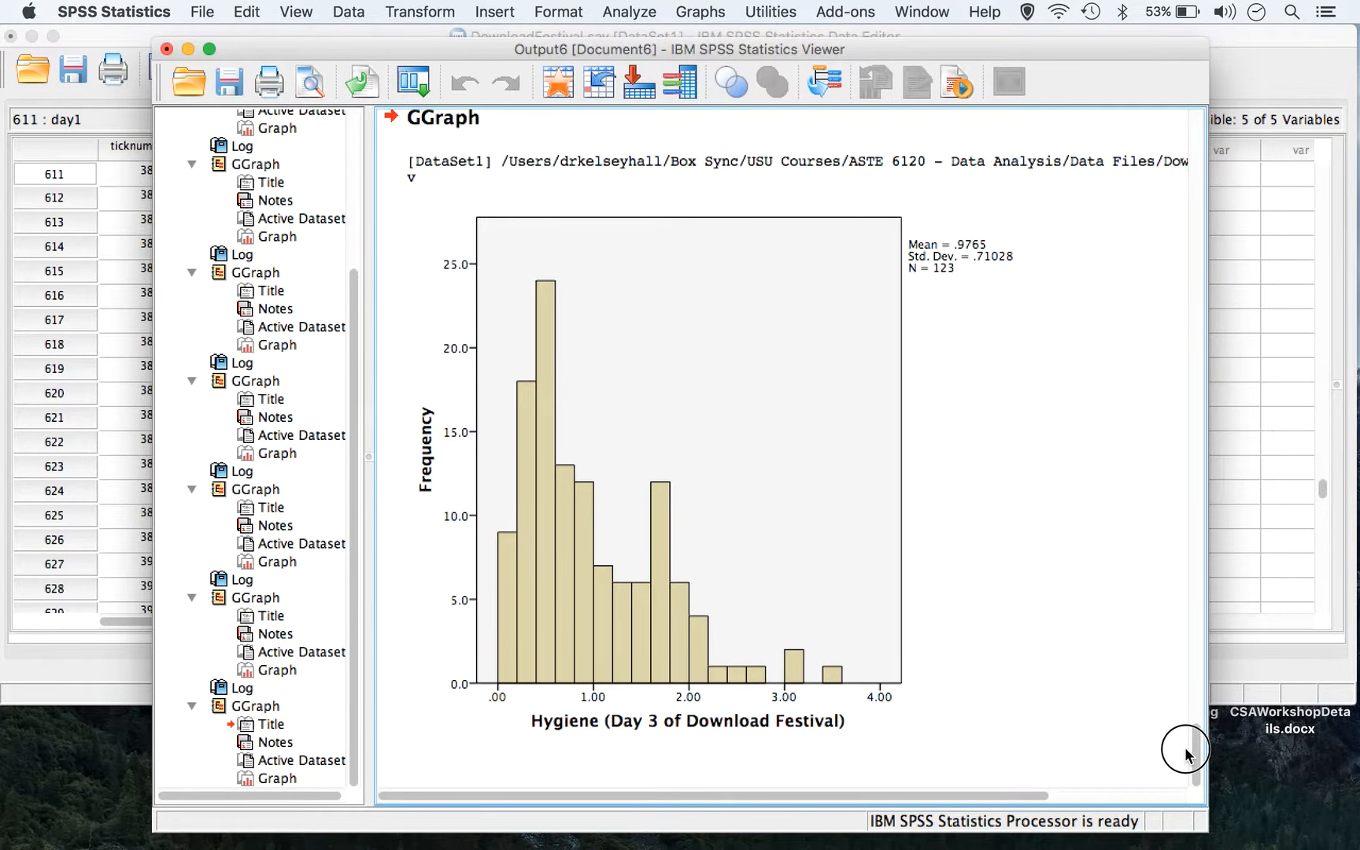
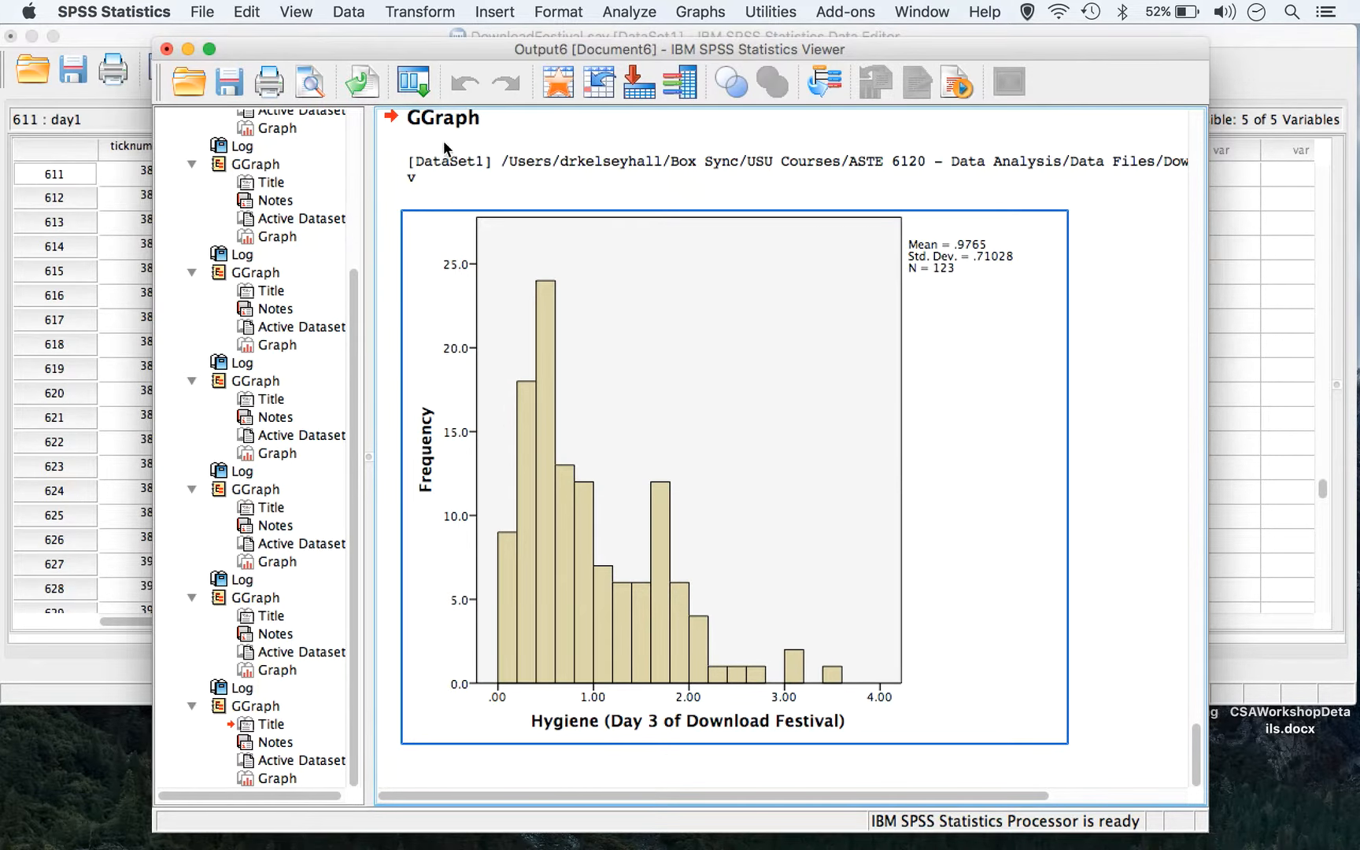
Generate normal P-P plots for the Day 1, Day 2 and Day 3 hygiene variables, using Blom's proportion estimation formula.
left_click(432, 36)
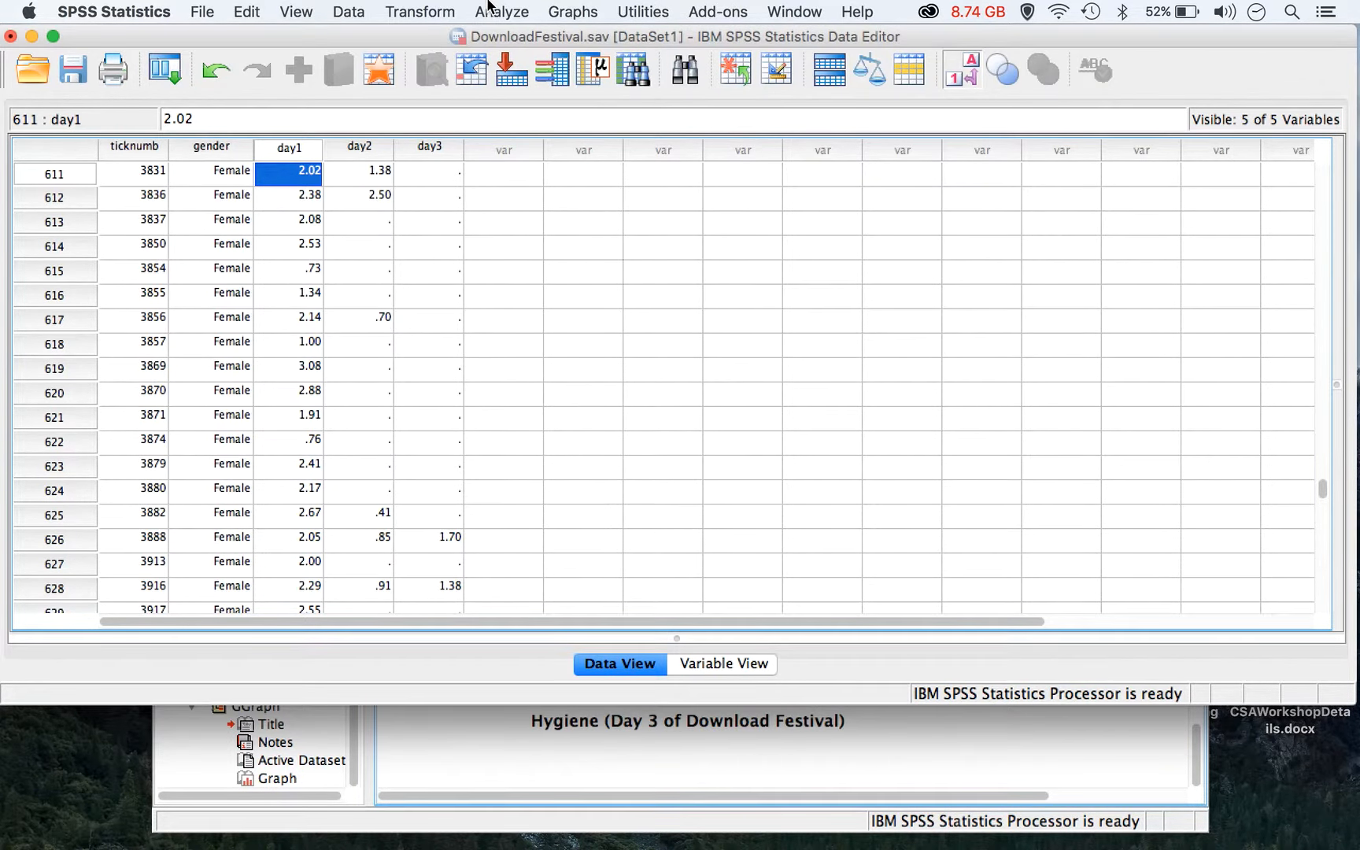
left_click(497, 11)
mouse_move(508, 59)
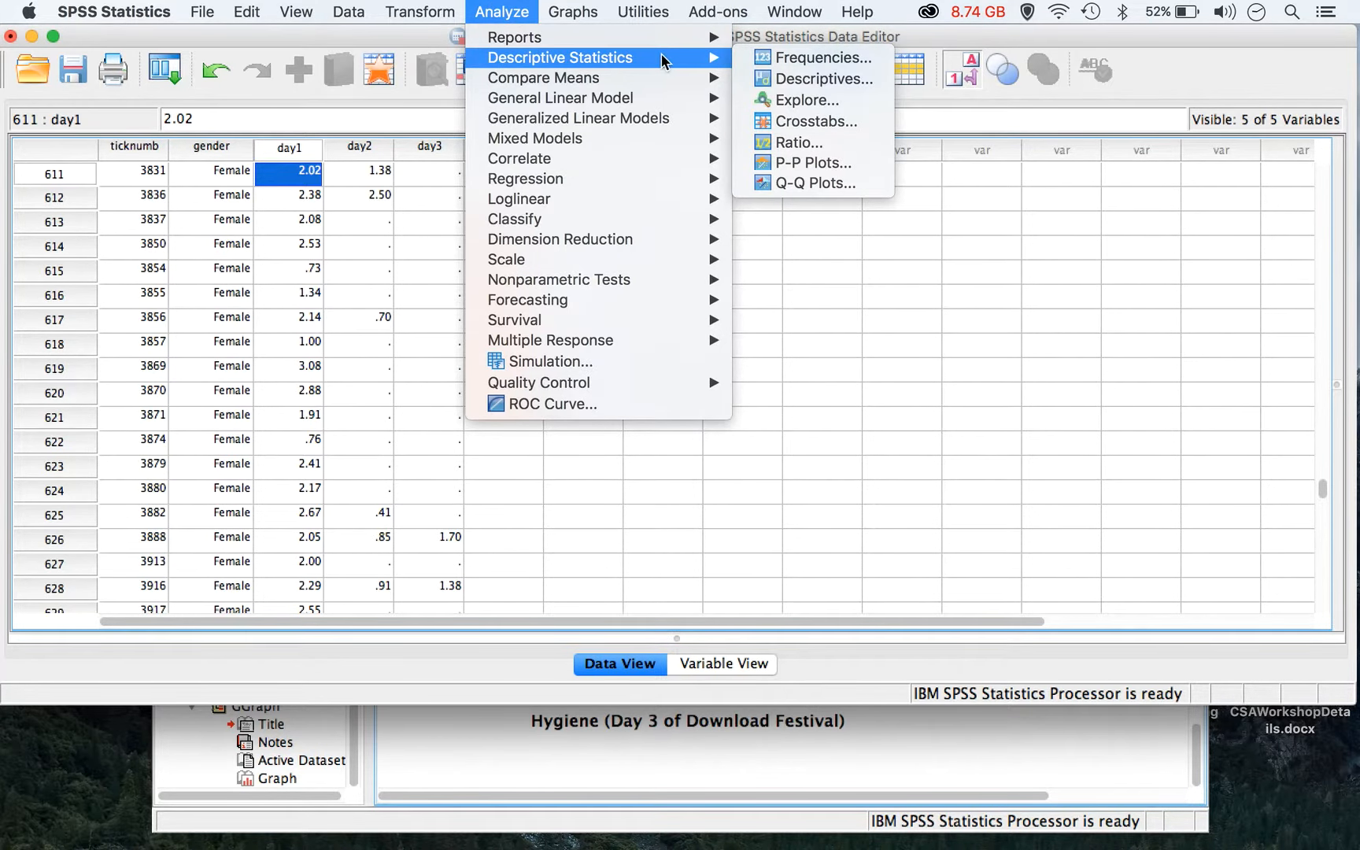
left_click(784, 161)
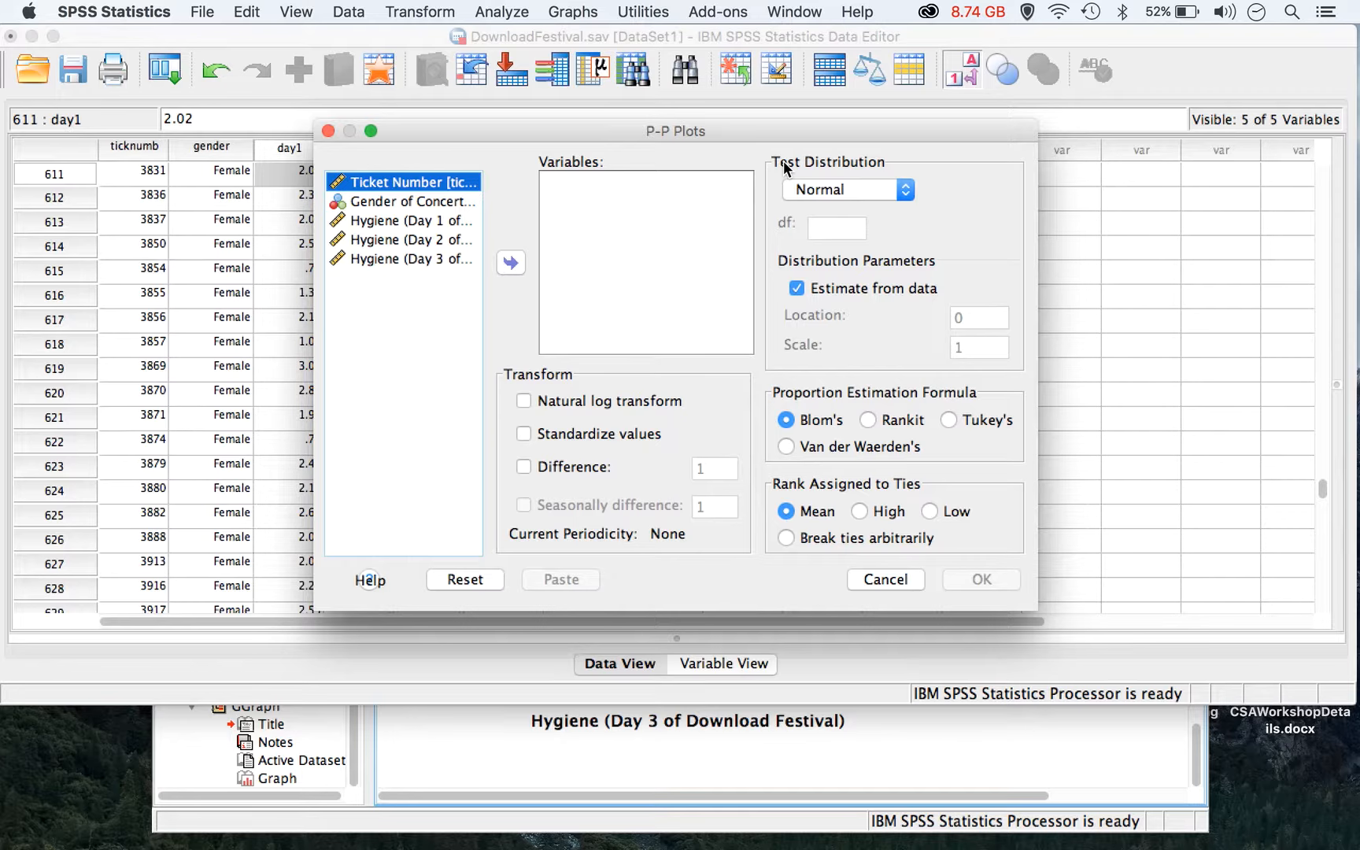
left_click(367, 223)
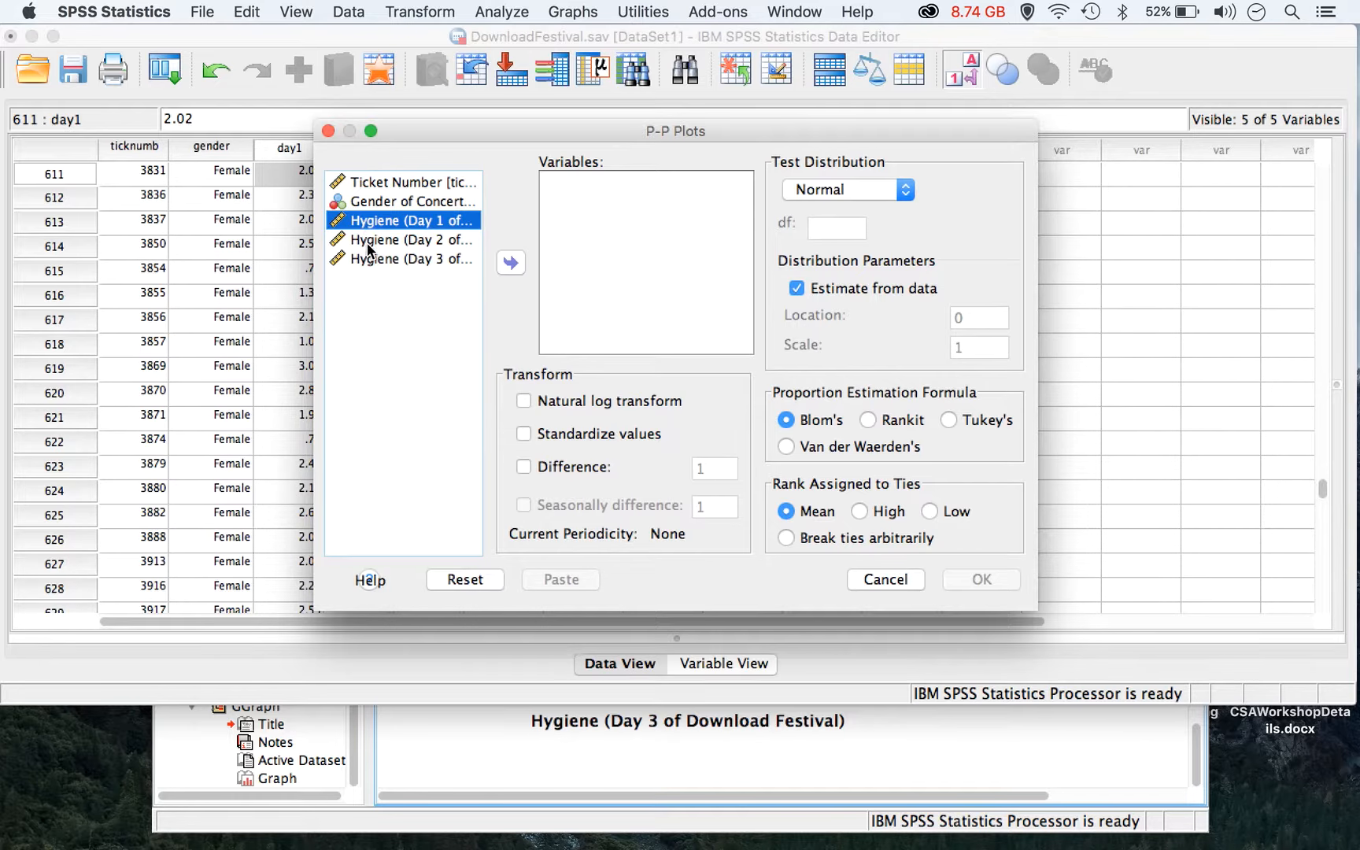
left_click(392, 242, "shift")
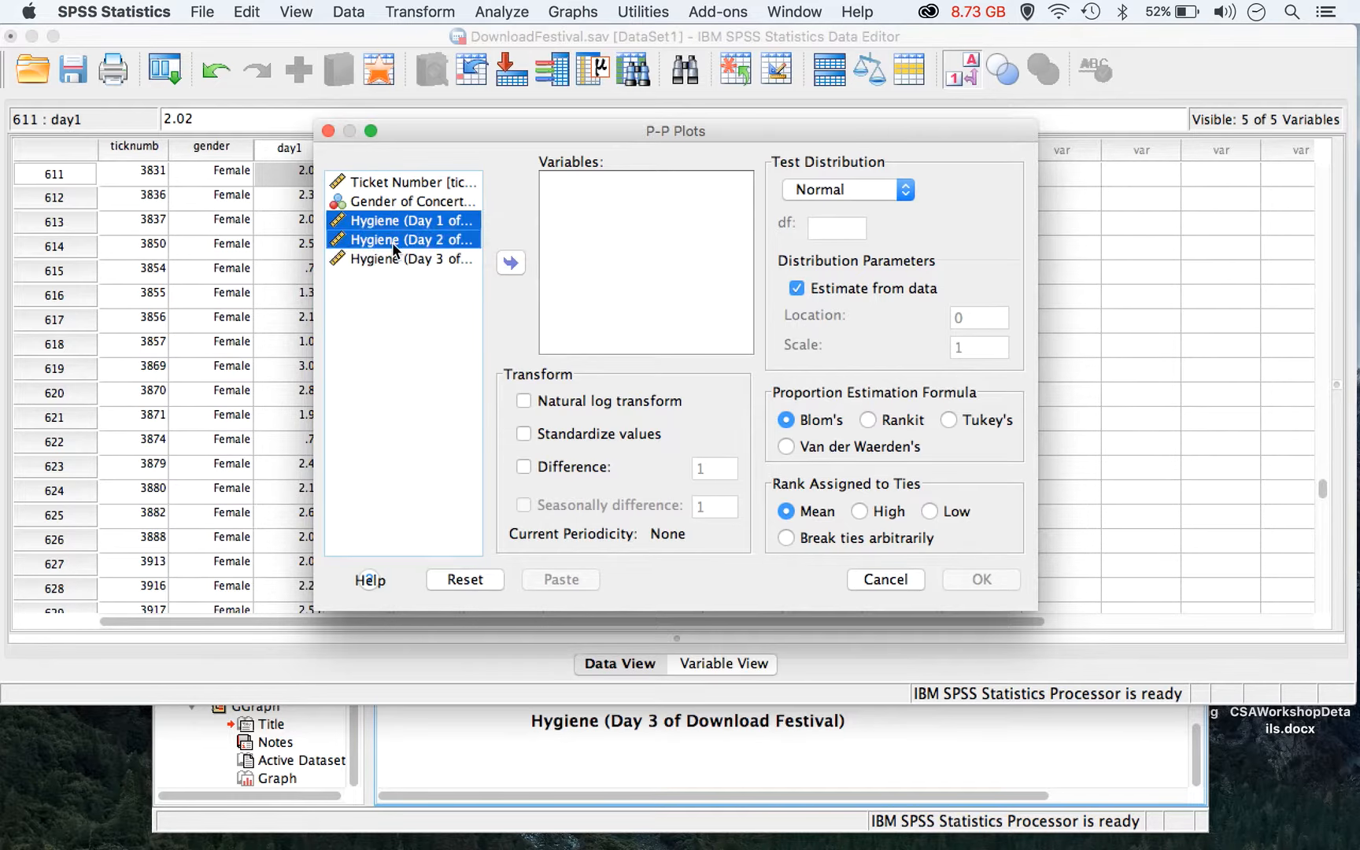
left_click(391, 260, "shift")
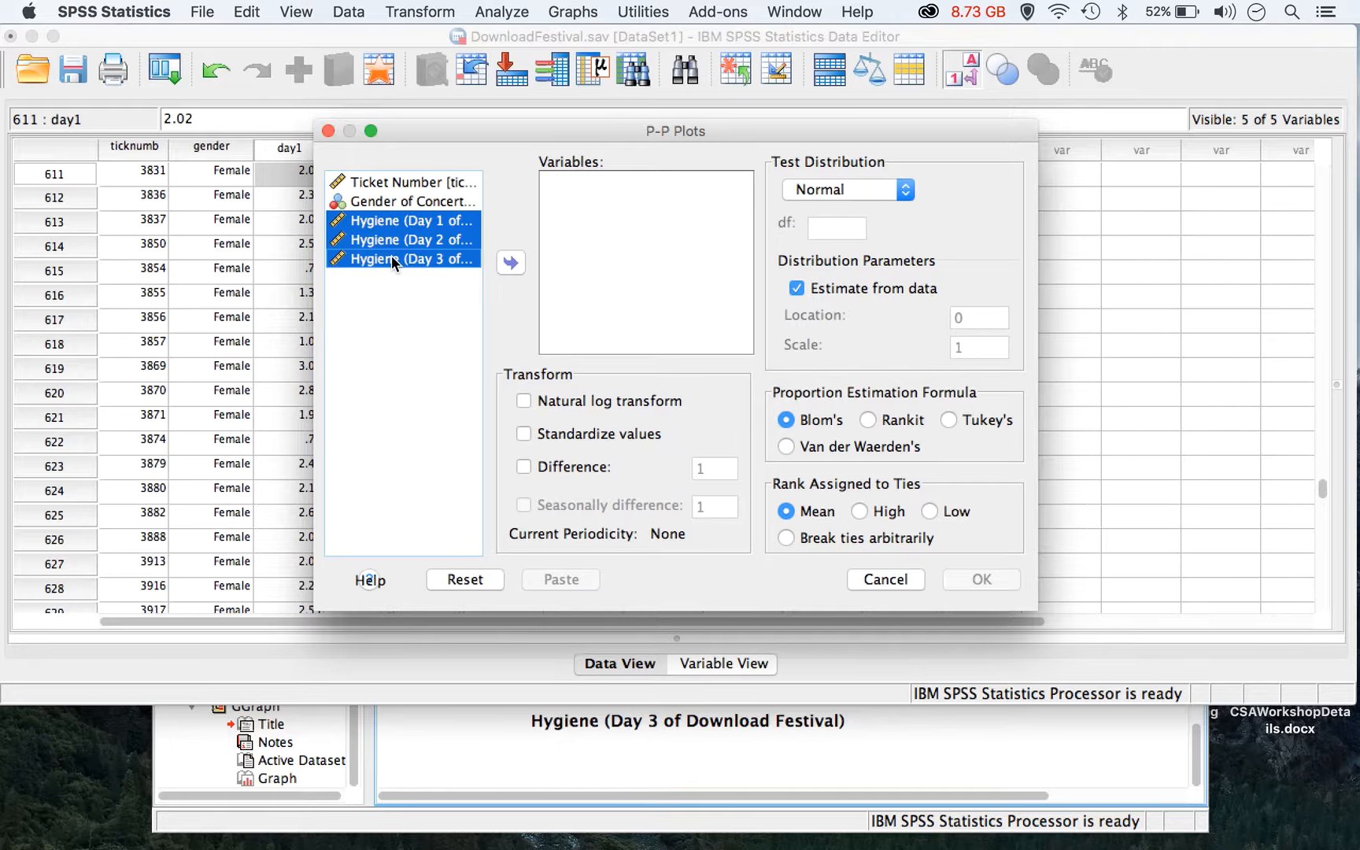
left_click(511, 264)
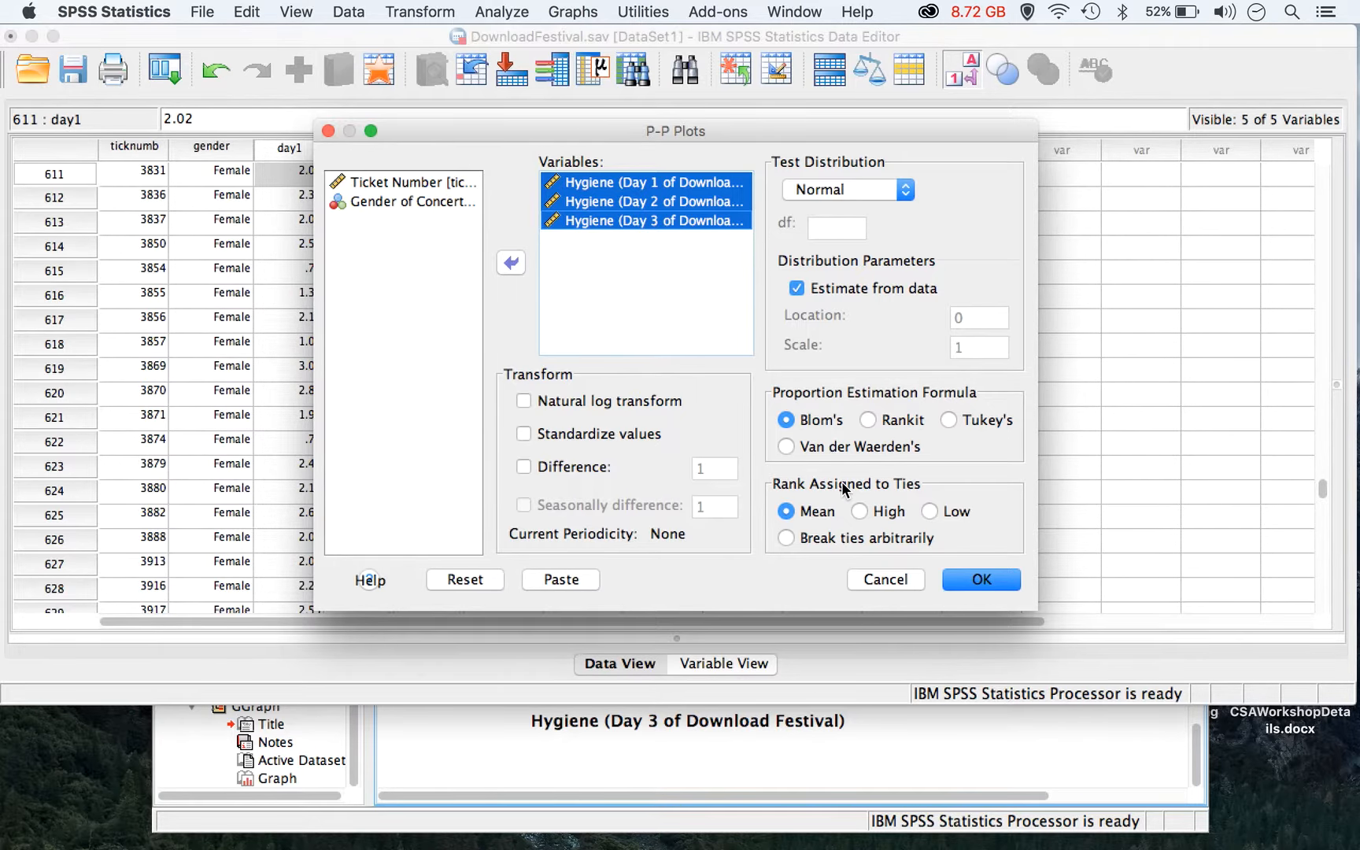
left_click(975, 581)
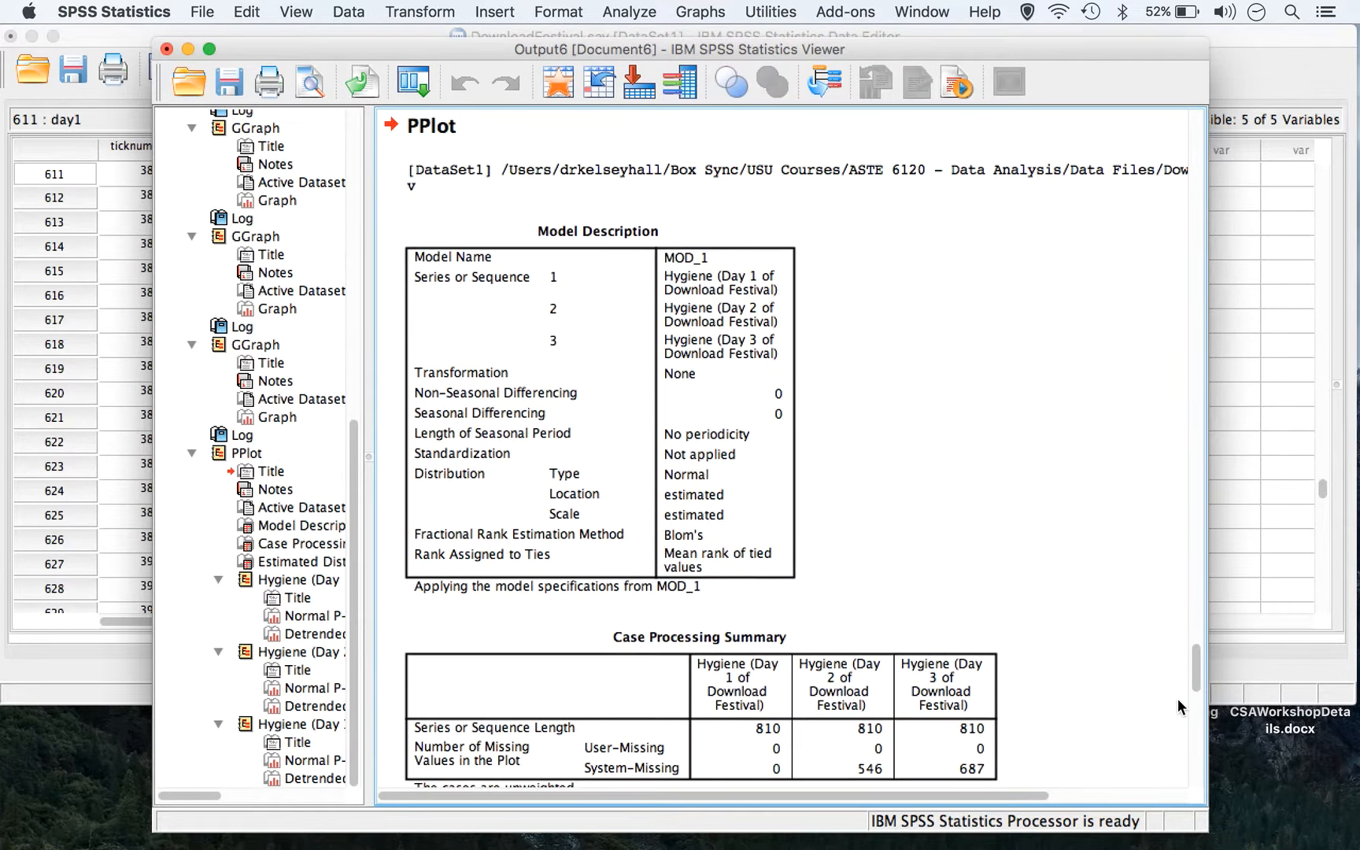
Examine the normal P-P plots for all three festival days and the detrended Day 3 plot.
left_click_drag(1194, 664, 1196, 723)
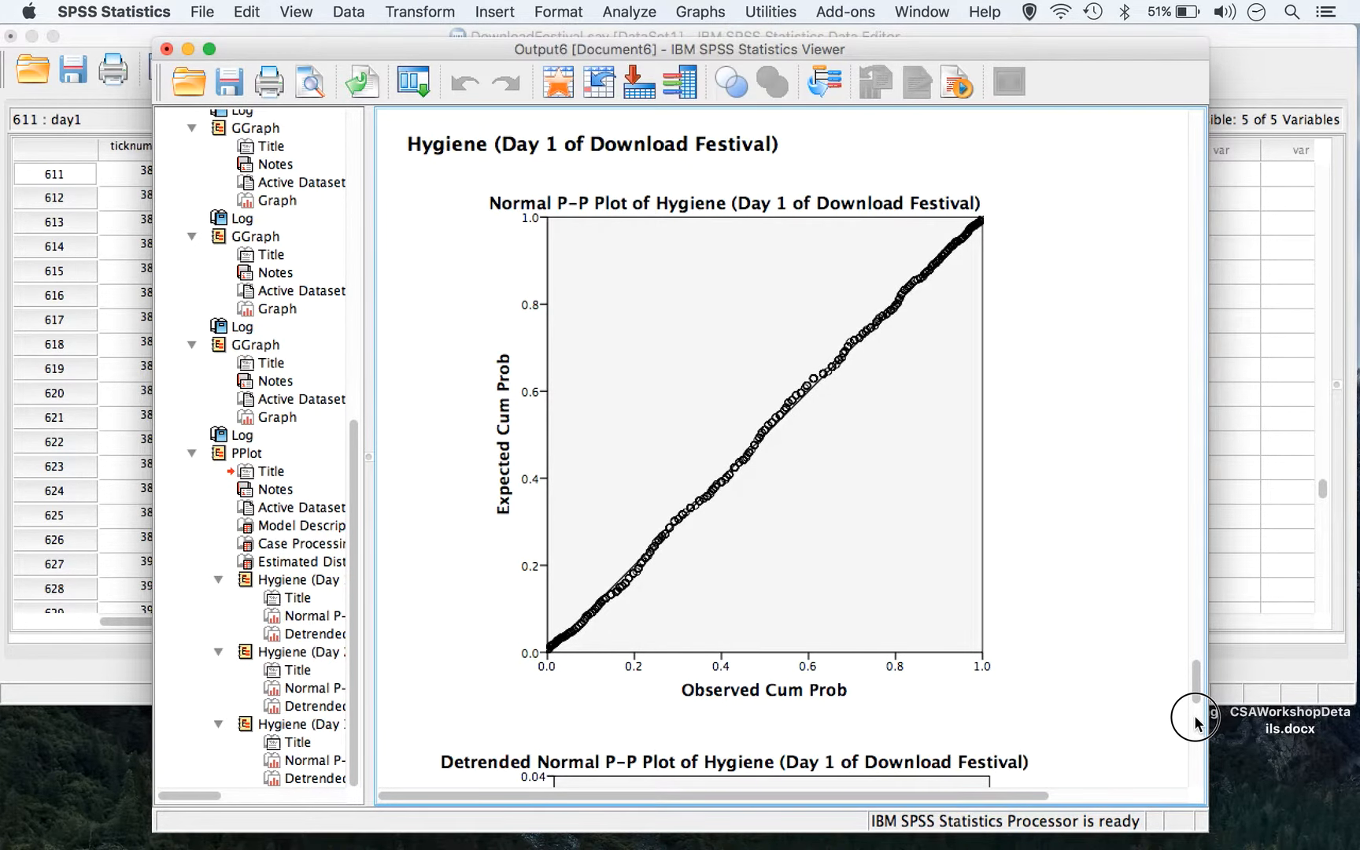
left_click_drag(1196, 722, 1195, 723)
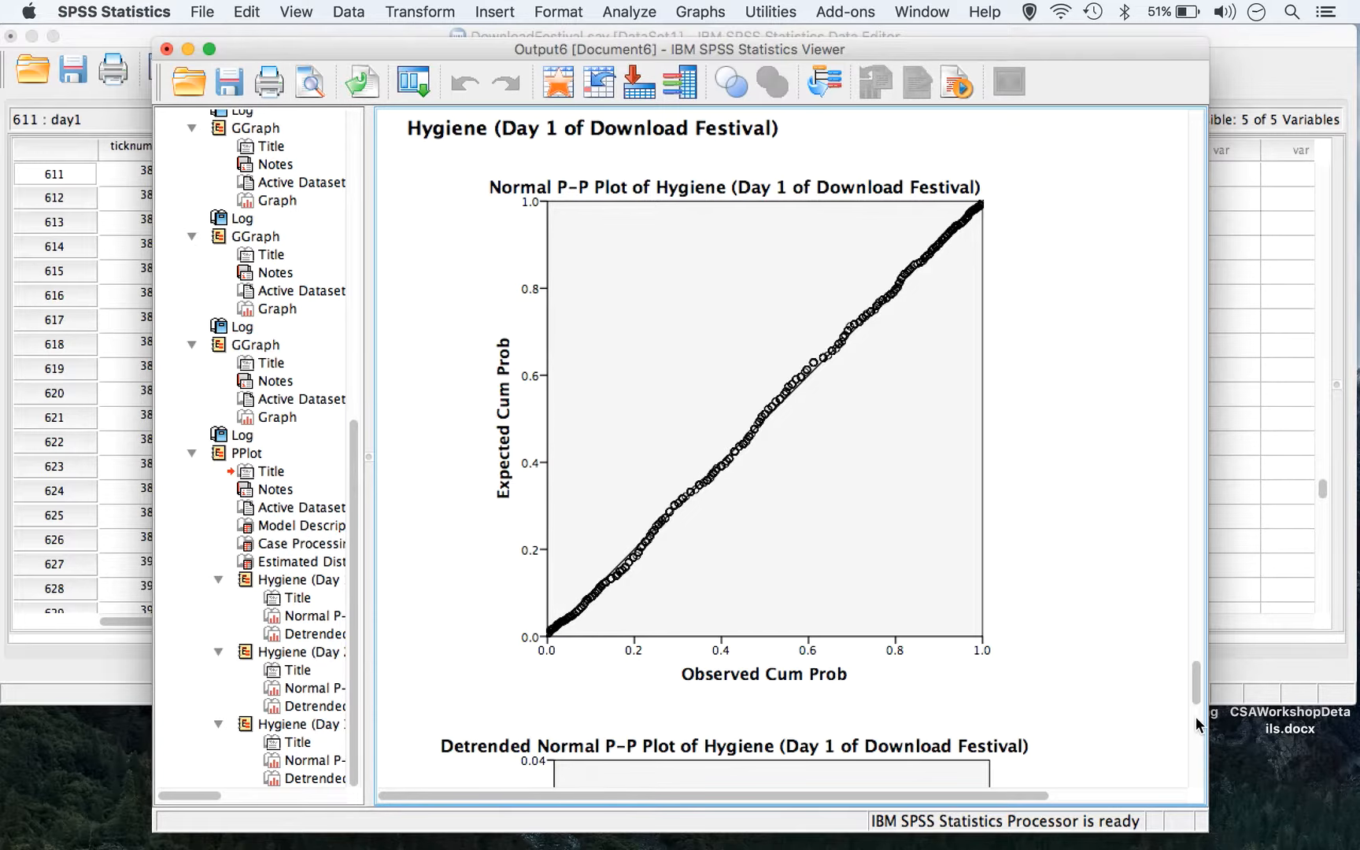
left_click(1198, 668)
left_click_drag(1198, 668, 1197, 740)
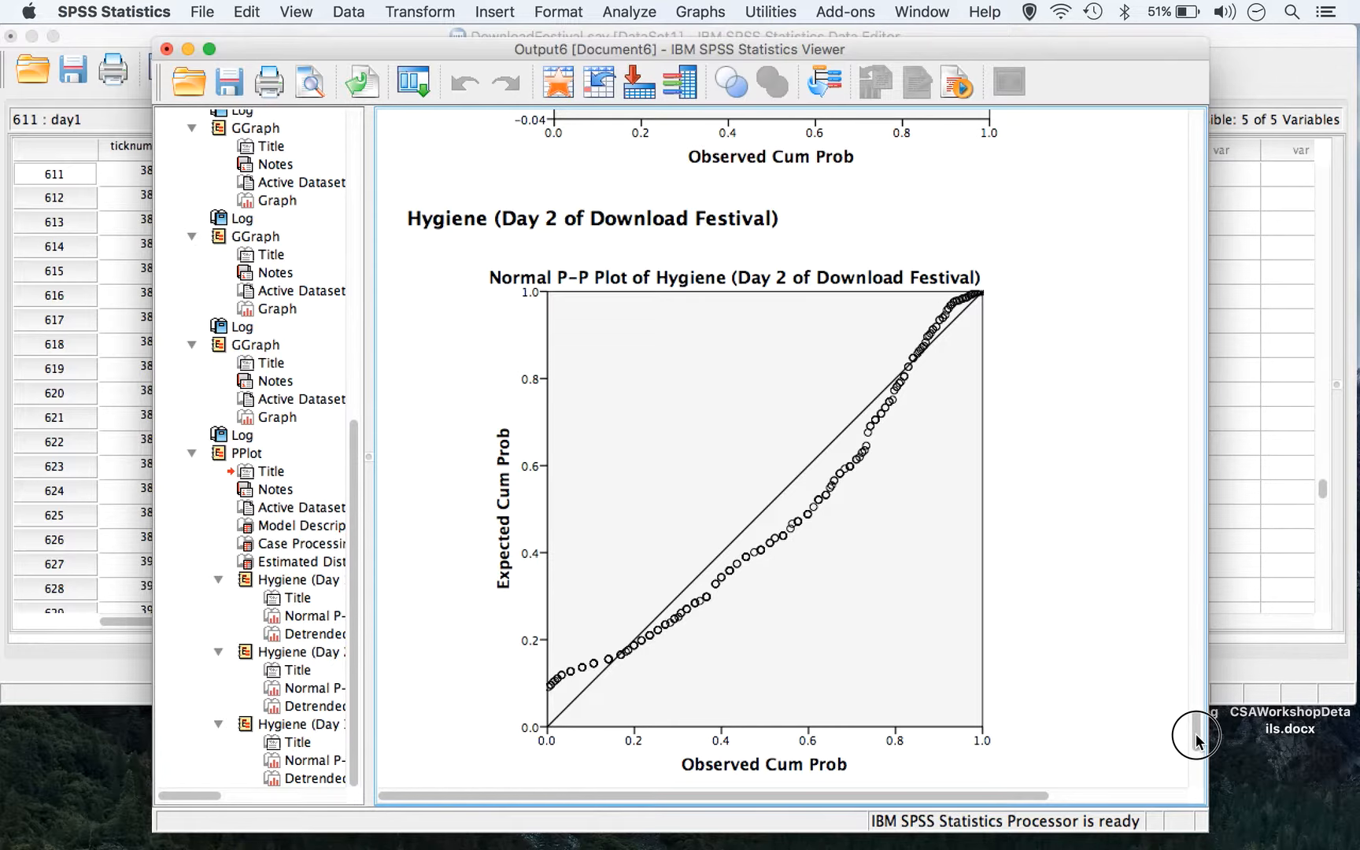
left_click_drag(1197, 740, 1190, 804)
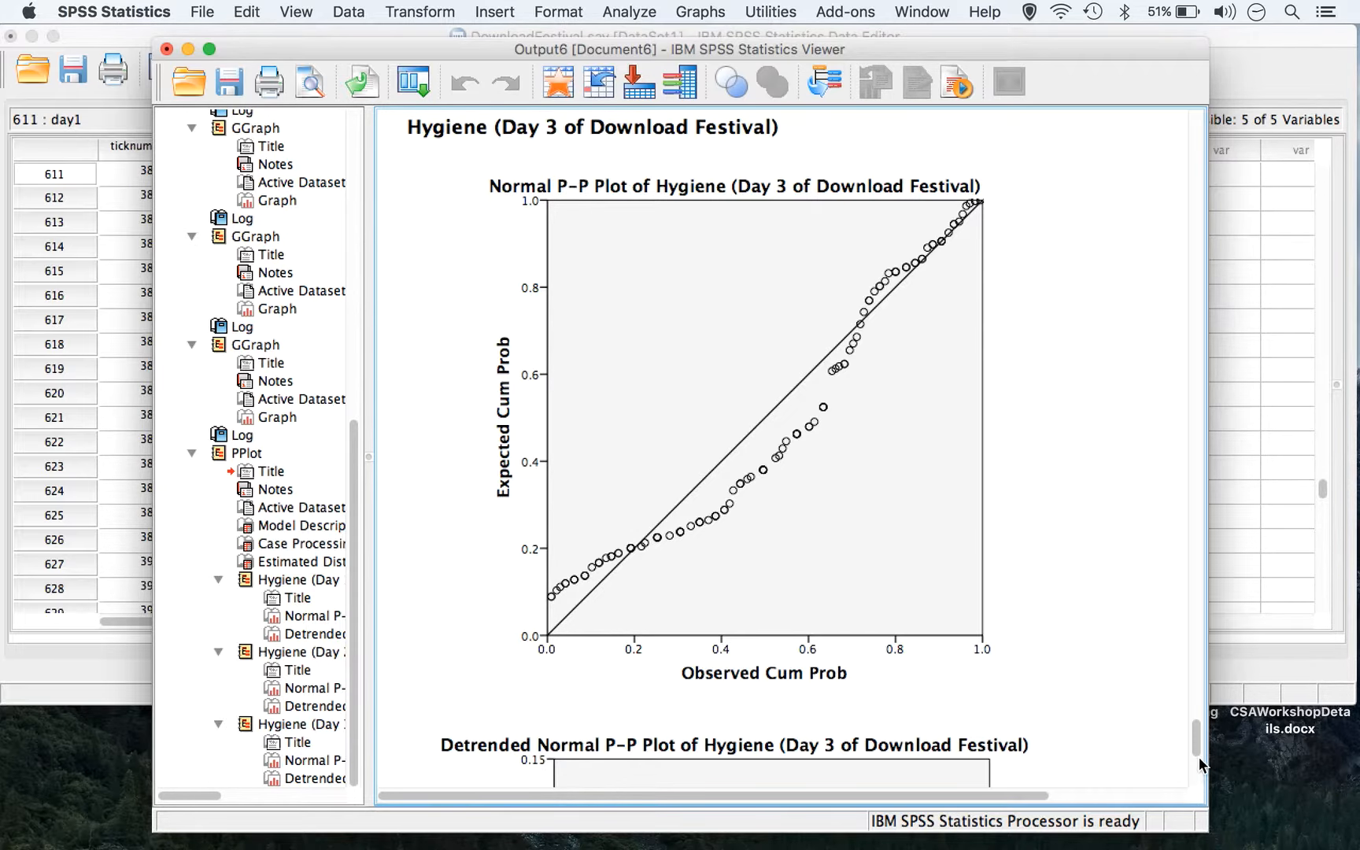
left_click_drag(1201, 744, 1149, 739)
scroll(1148, 739, "down", 3)
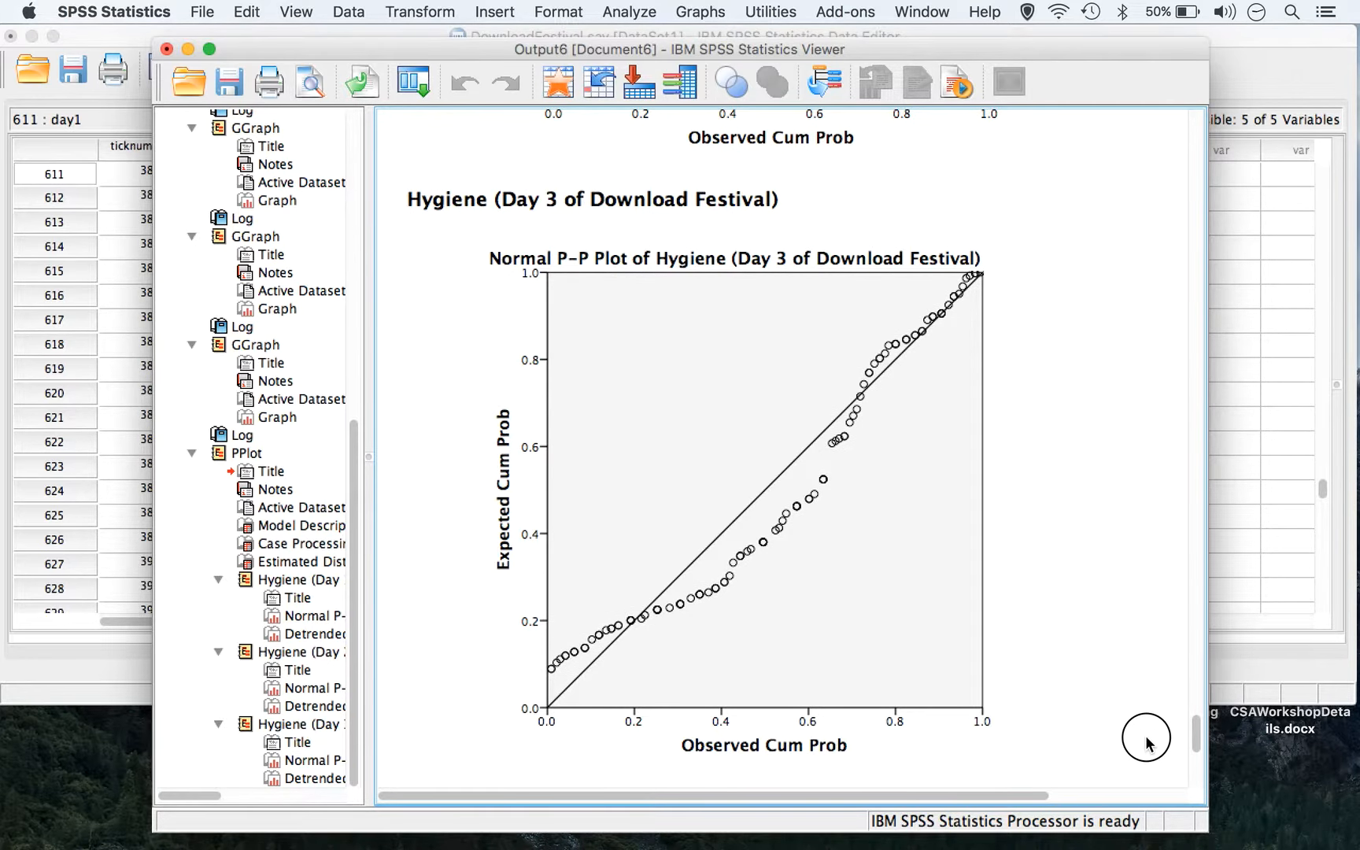
scroll(1148, 744, "down", 15)
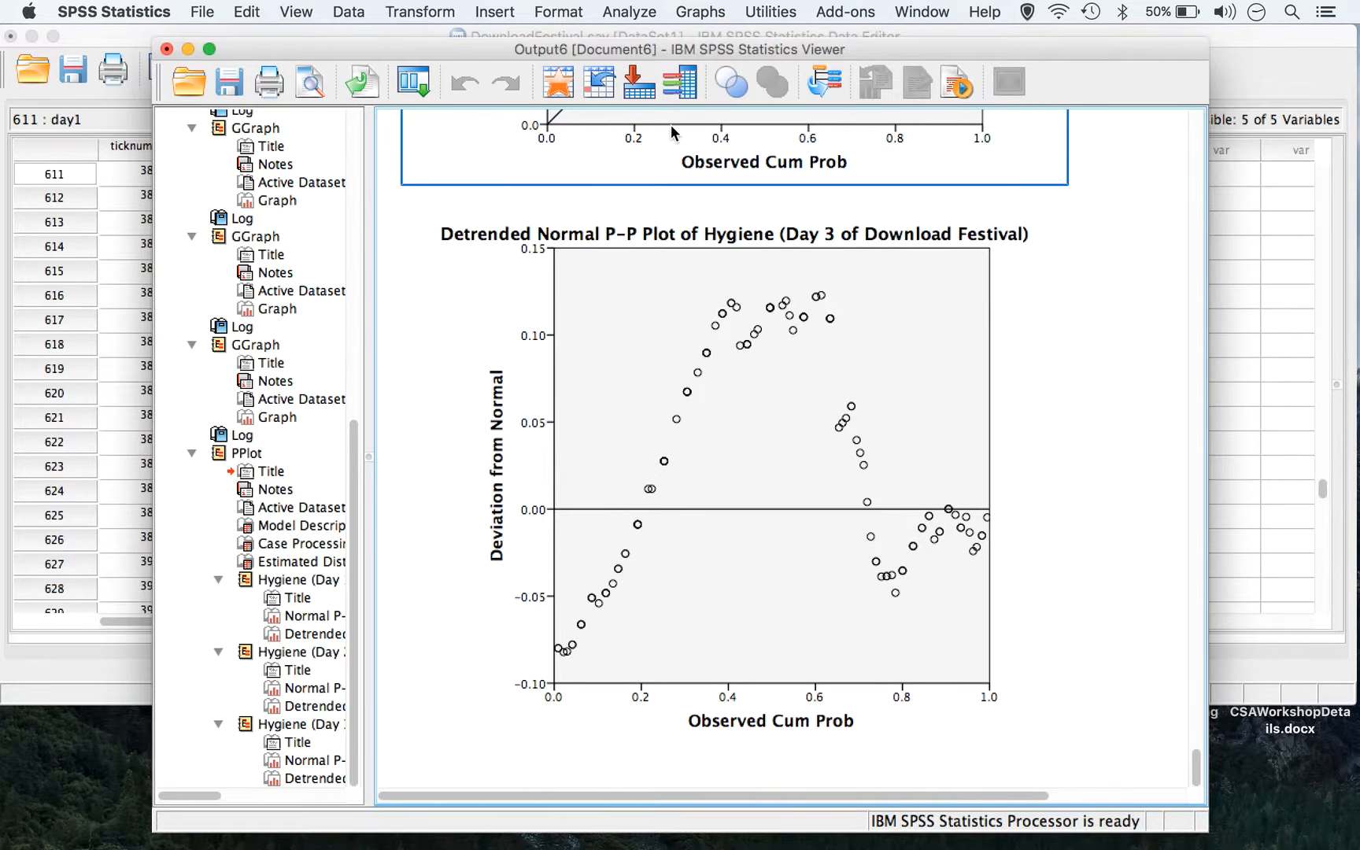
Run a Frequencies analysis with frequency tables on the Day 1, Day 2 and Day 3 hygiene variables.
left_click(638, 11)
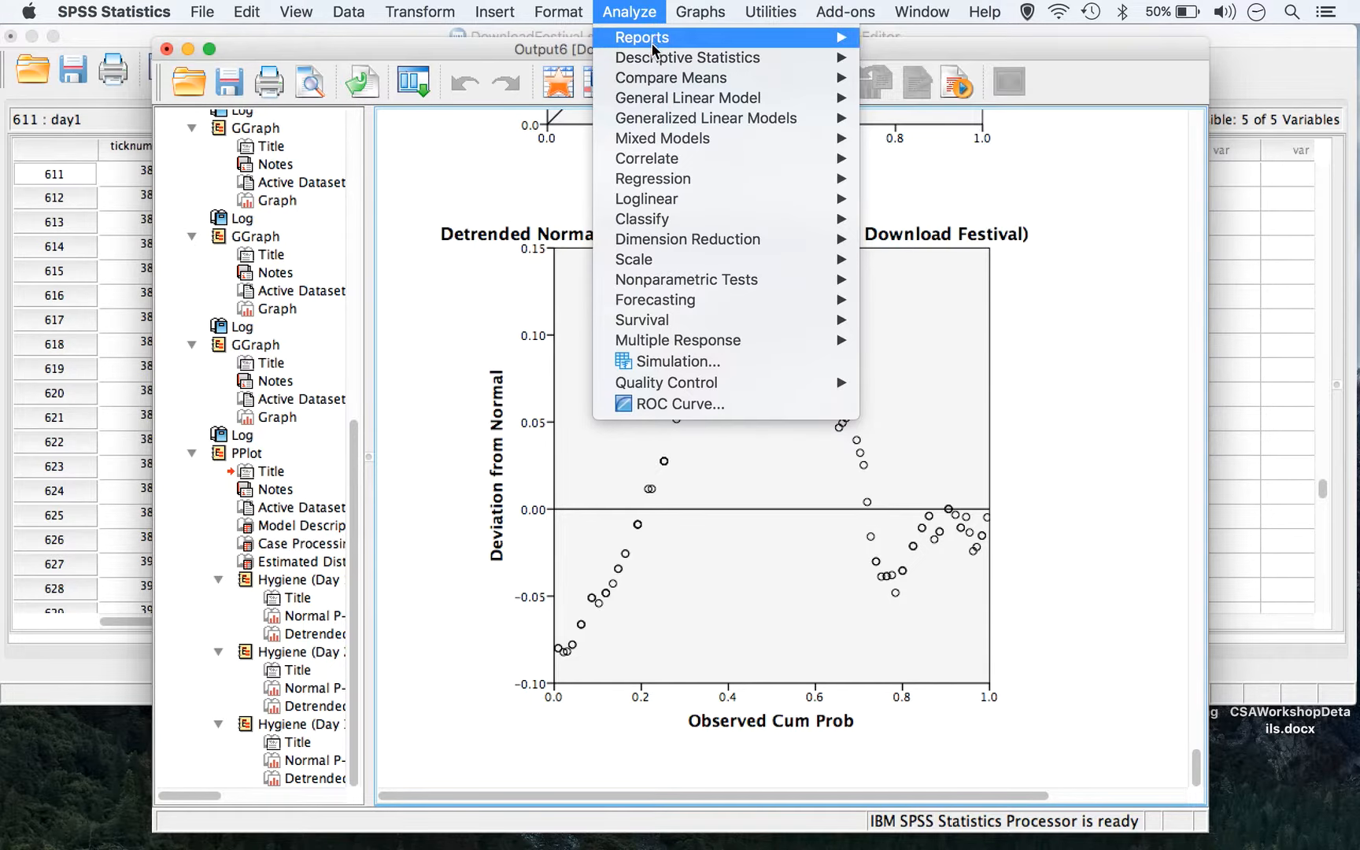
mouse_move(655, 60)
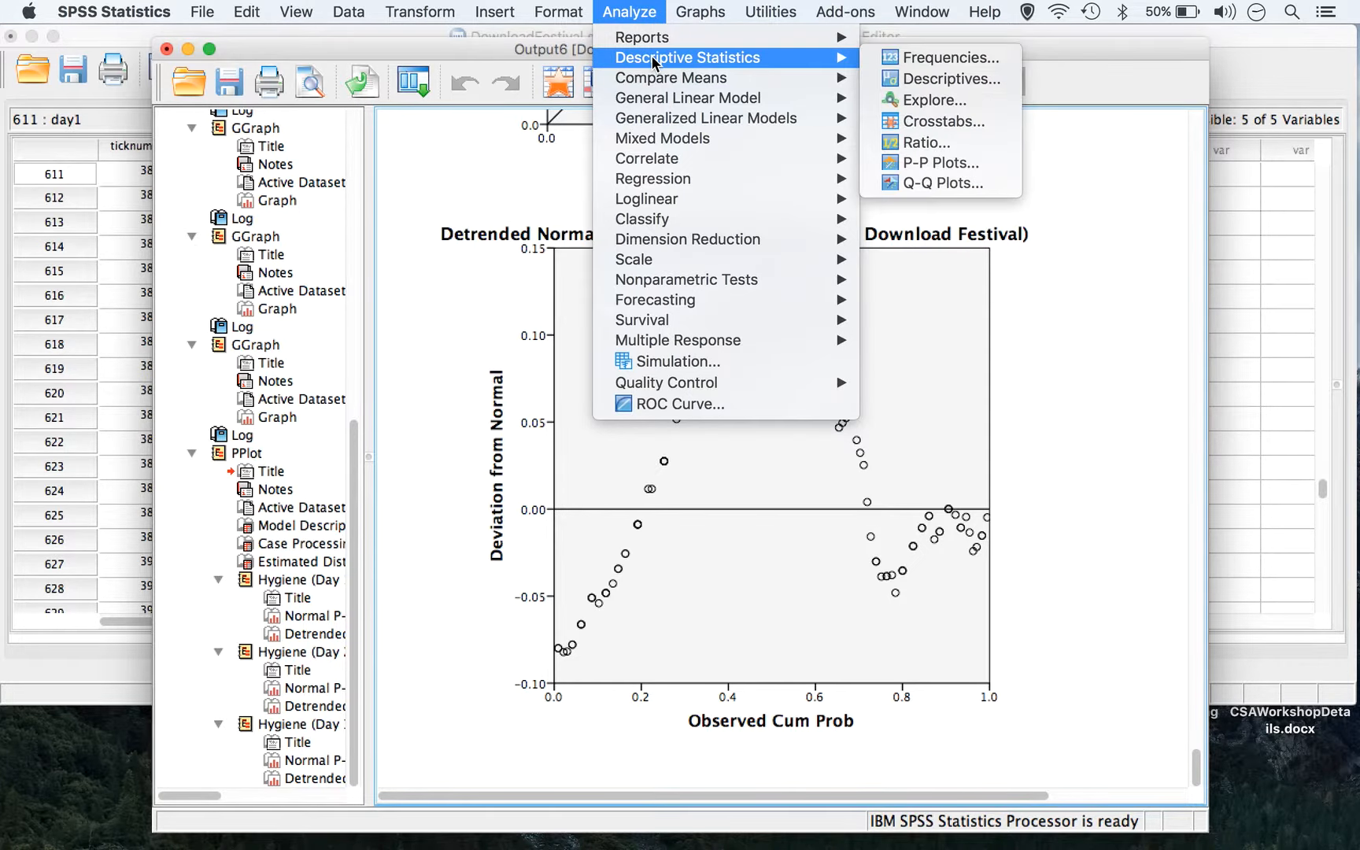
left_click(927, 61)
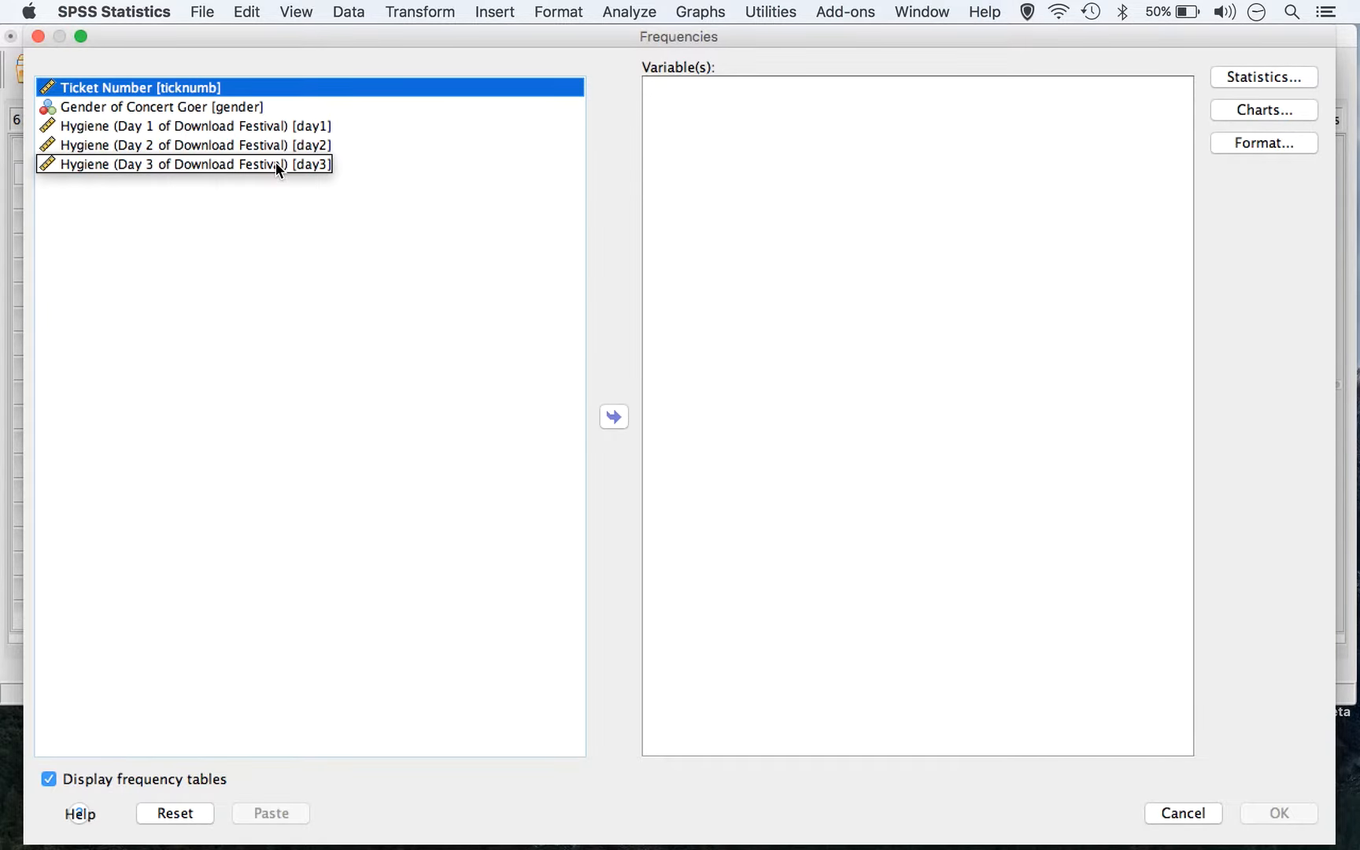
left_click(228, 129)
left_click(226, 149, "shift")
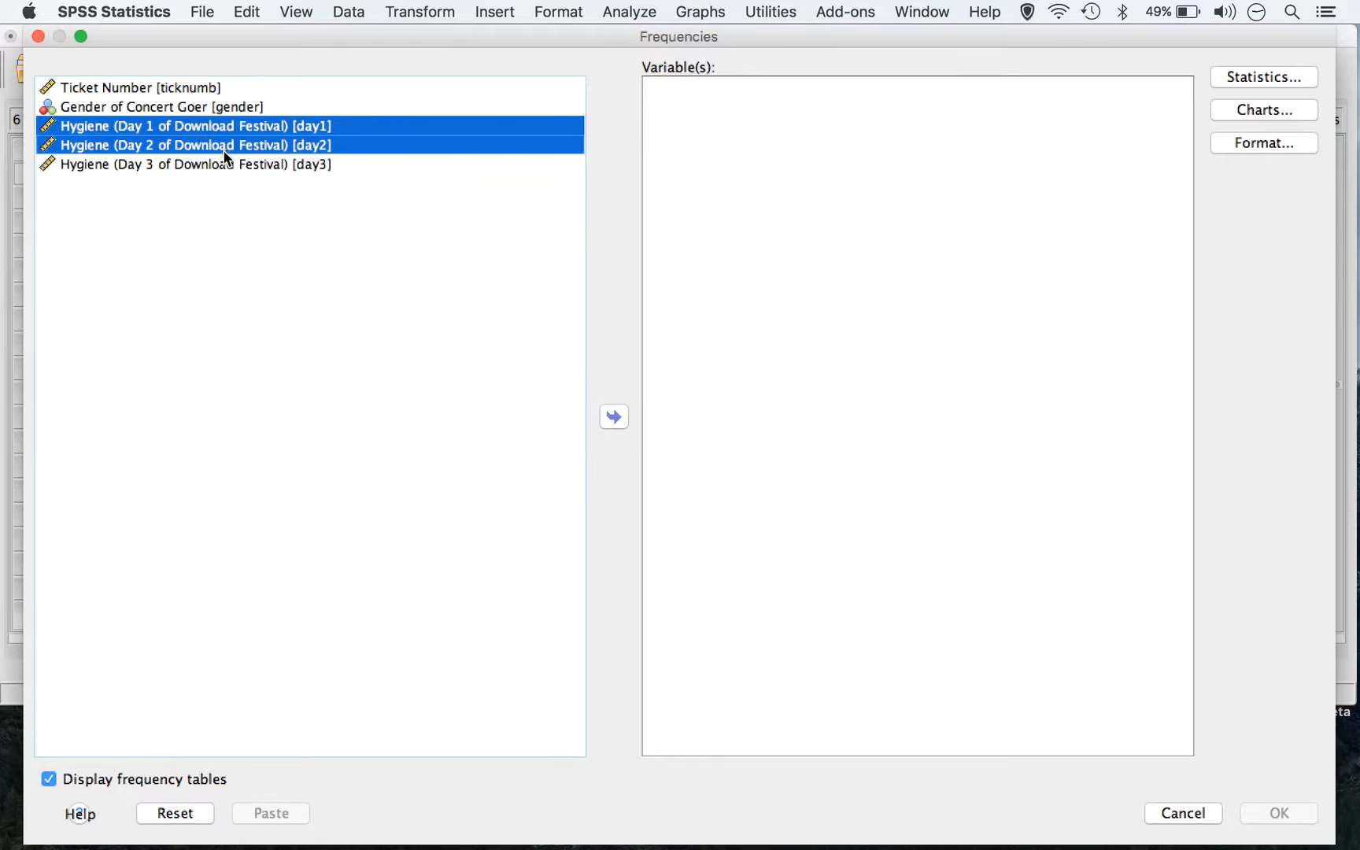
left_click(227, 170, "shift")
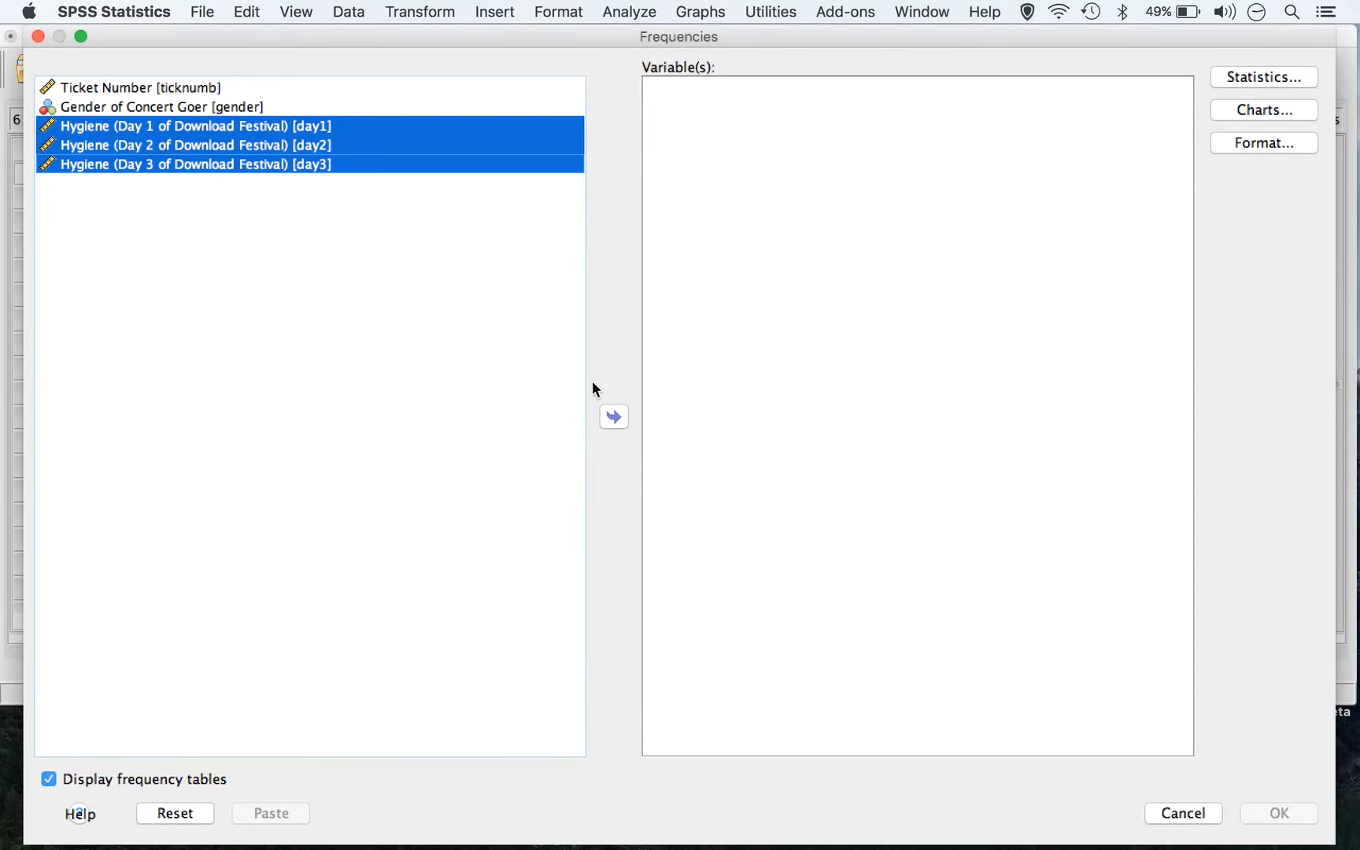
left_click(613, 416)
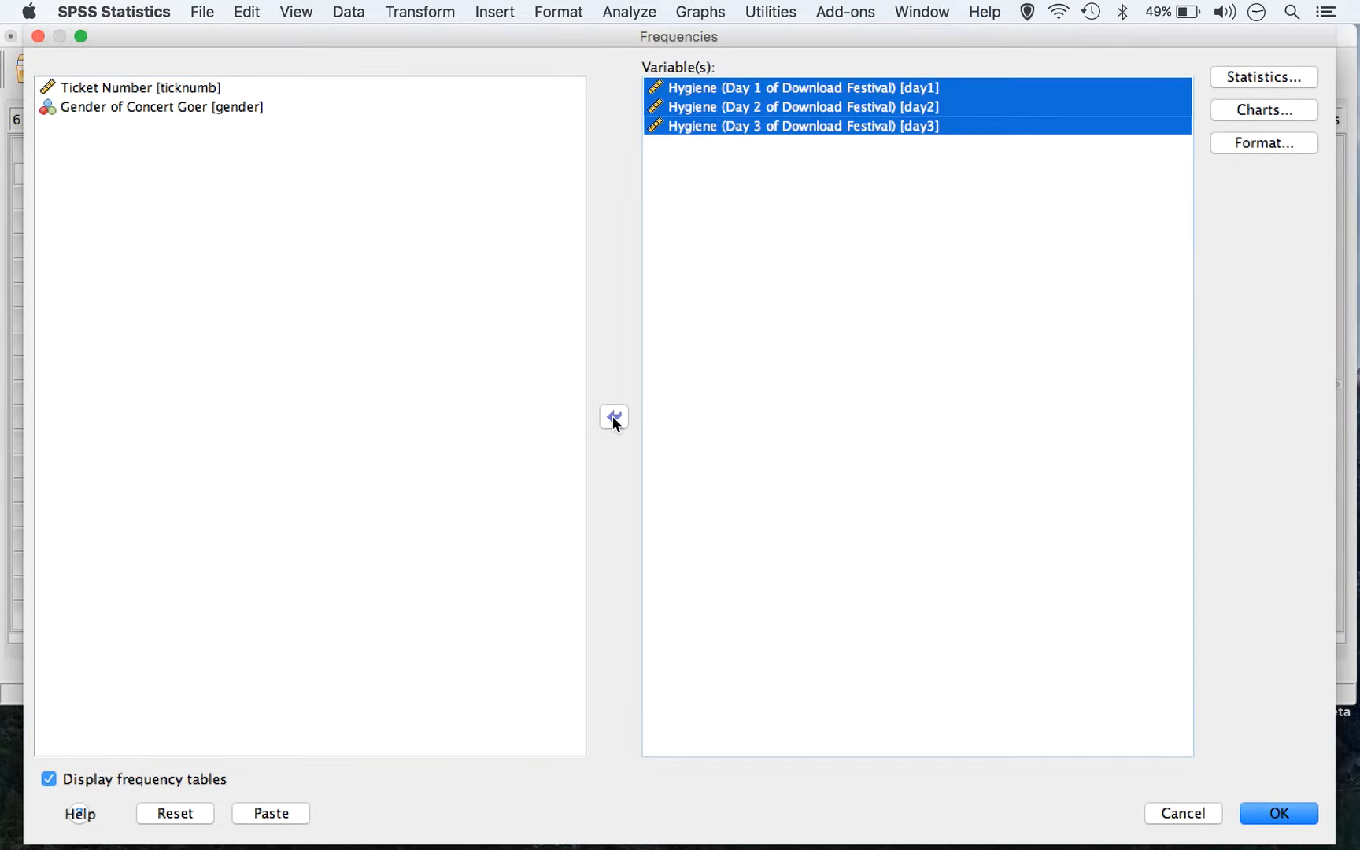
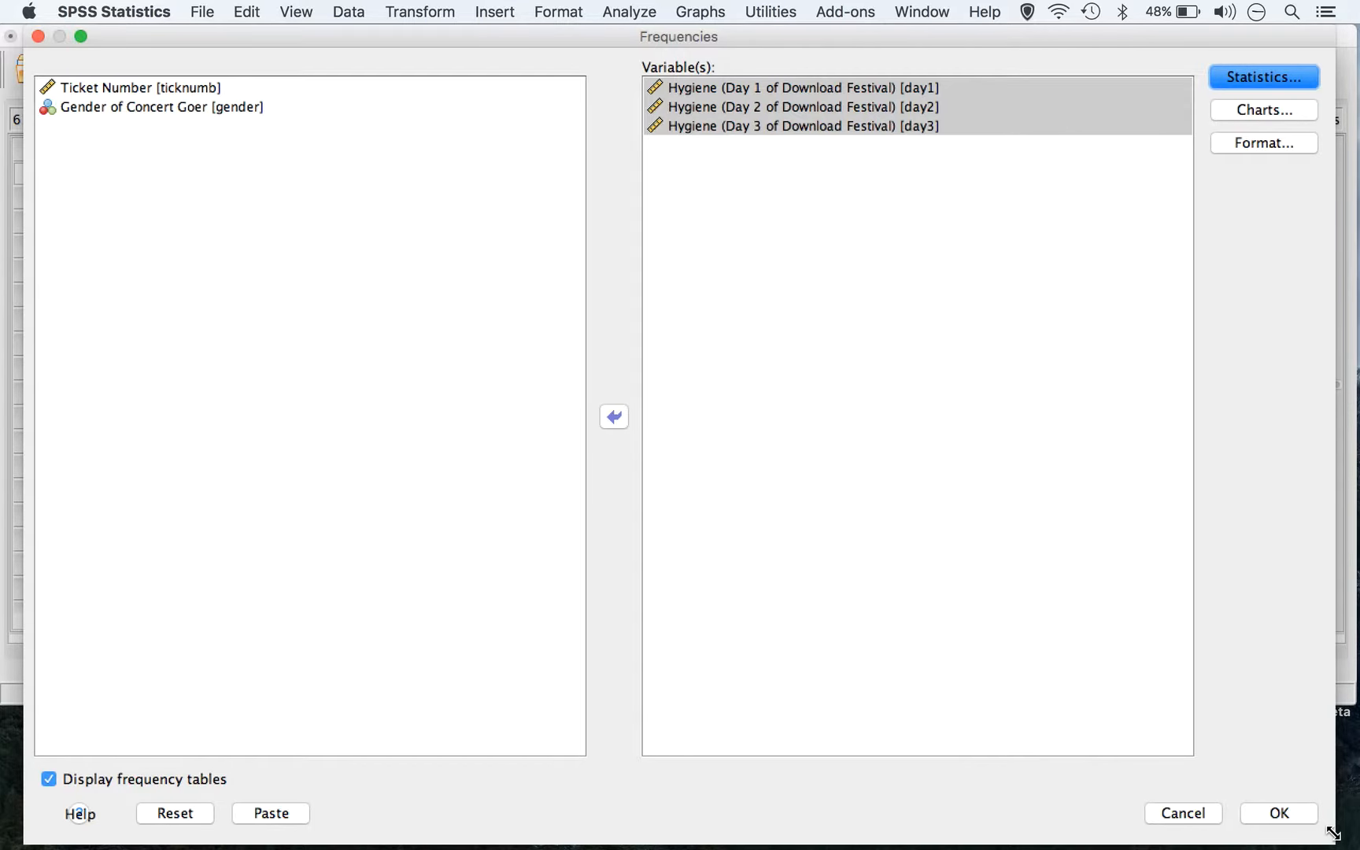
left_click(1306, 816)
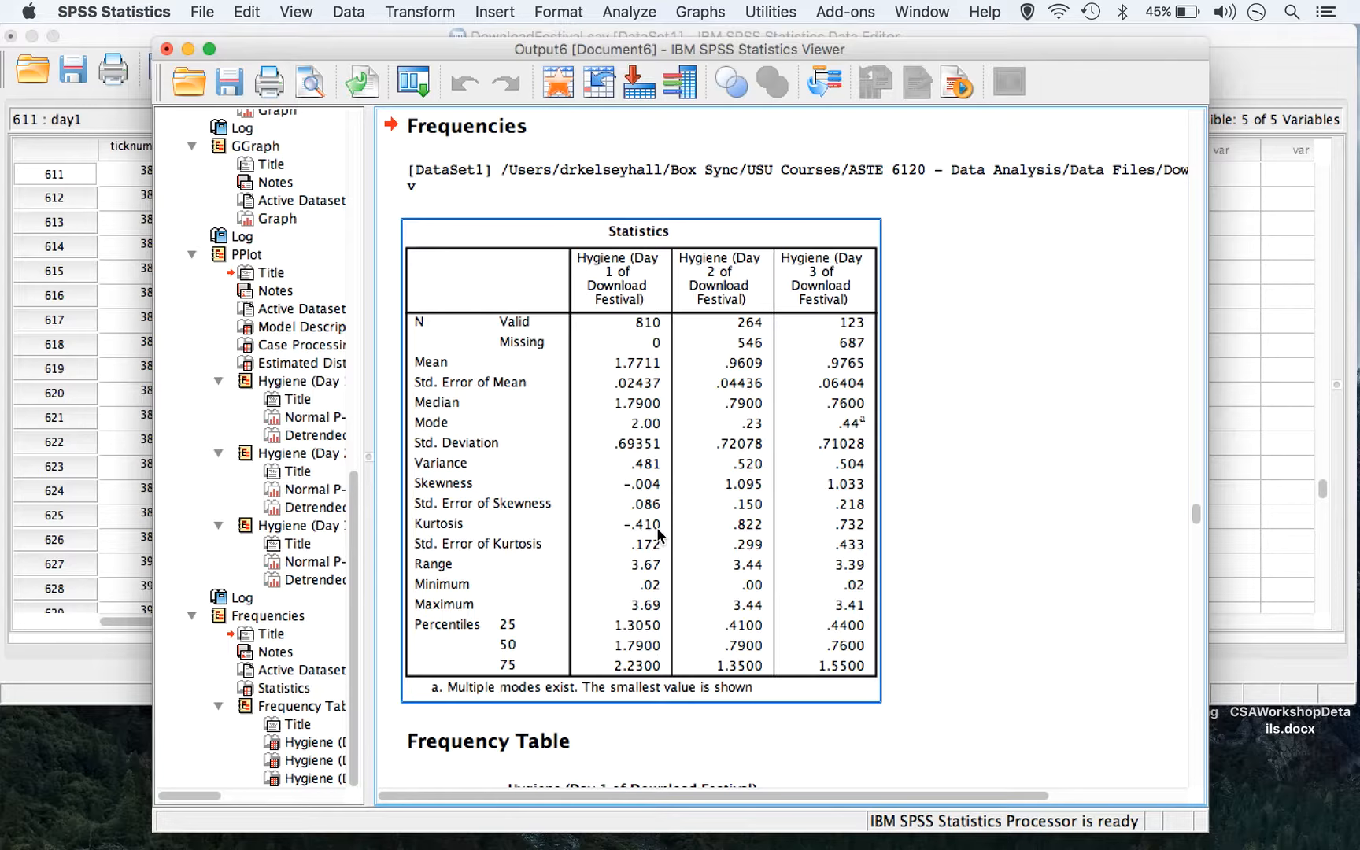
Start an Explore analysis with the Day 1, Day 2 and Day 3 hygiene variables as dependents.
left_click(622, 11)
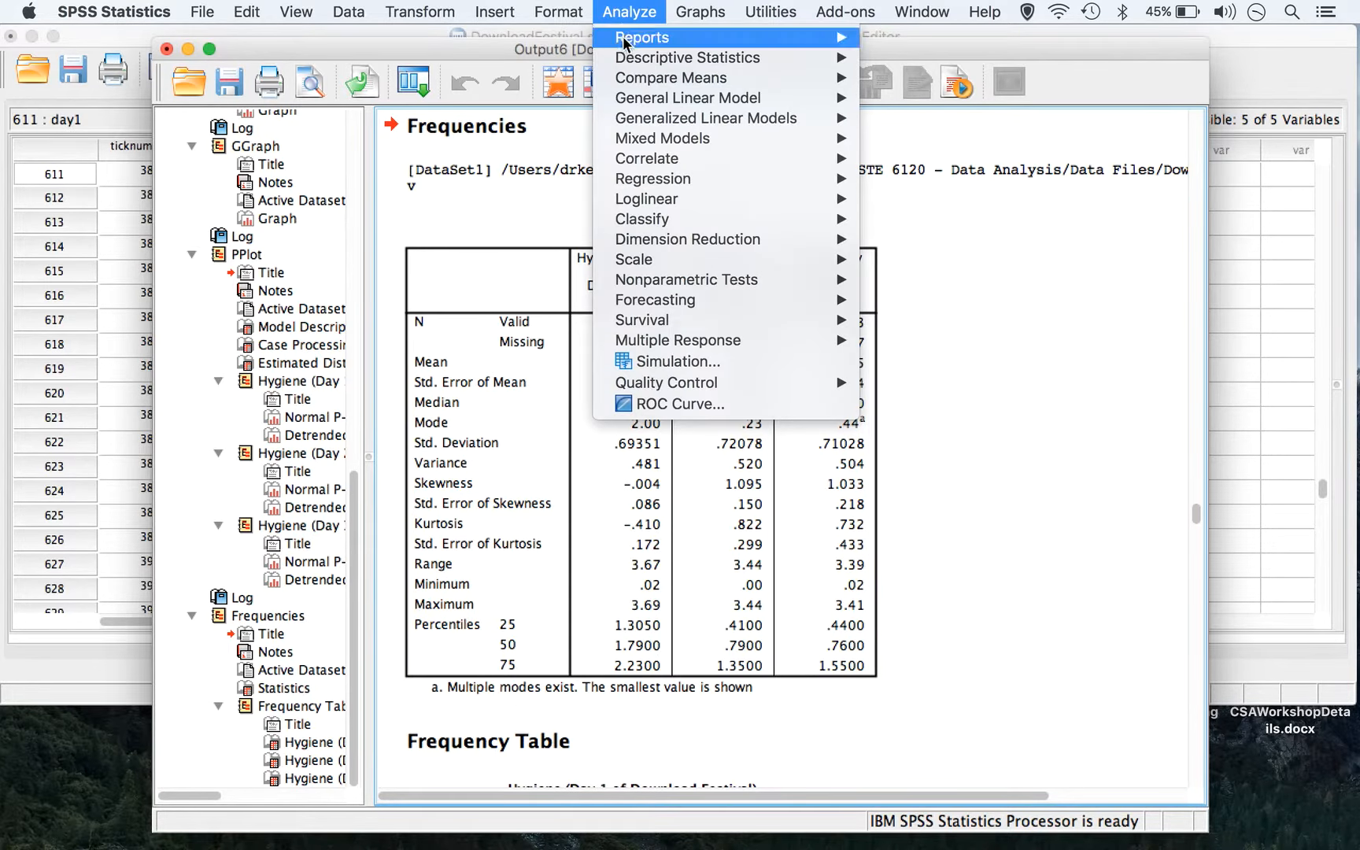
mouse_move(629, 55)
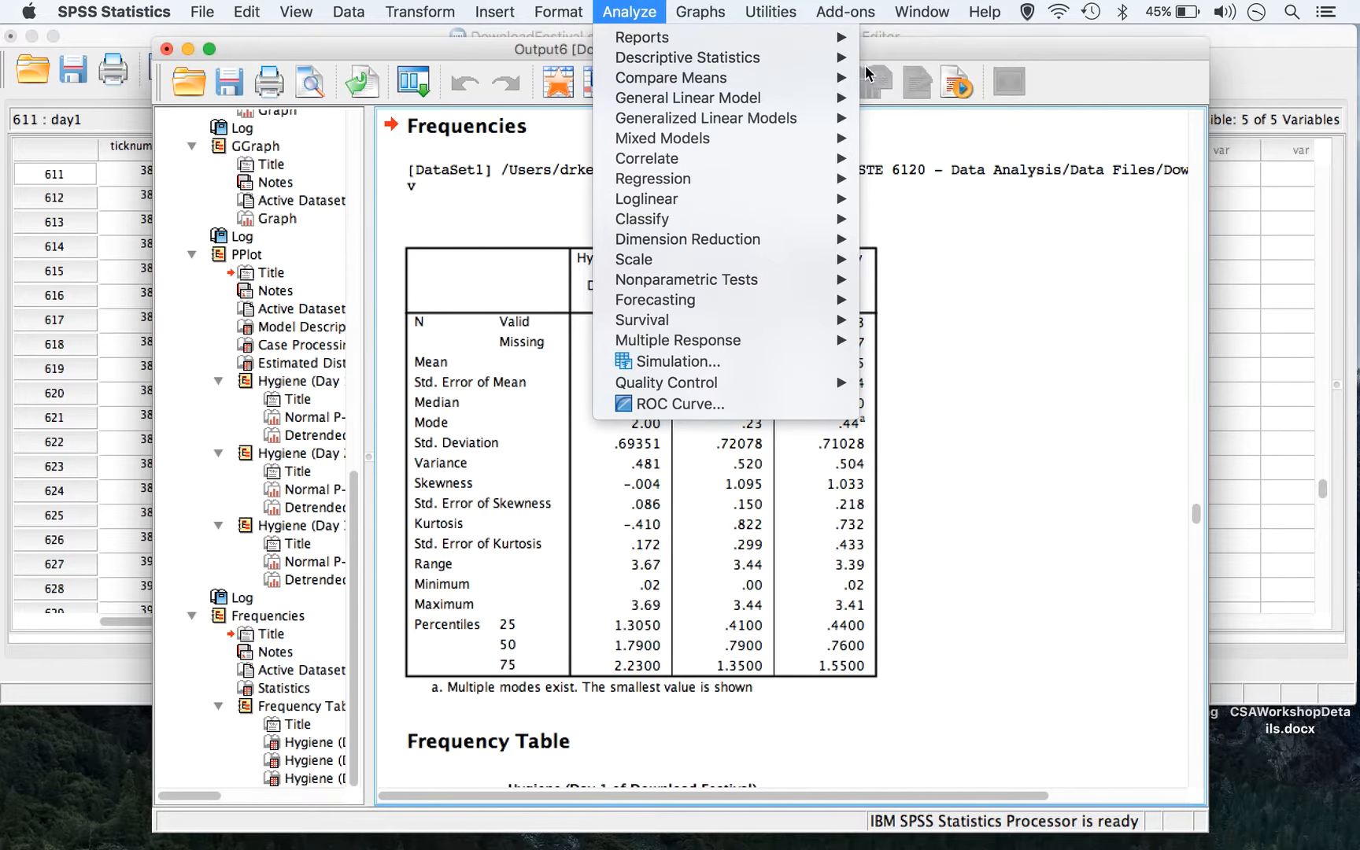
left_click(954, 100)
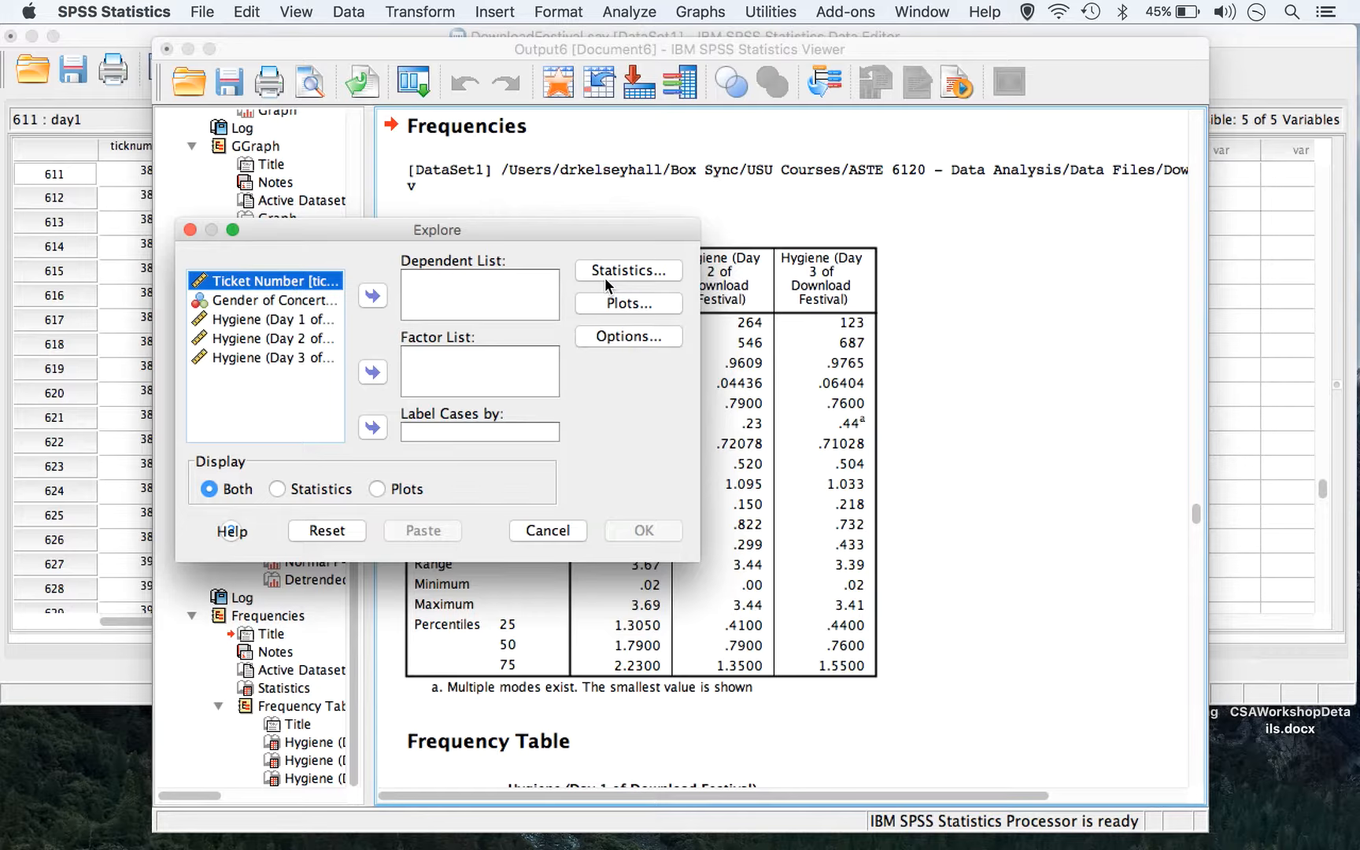
left_click(216, 320)
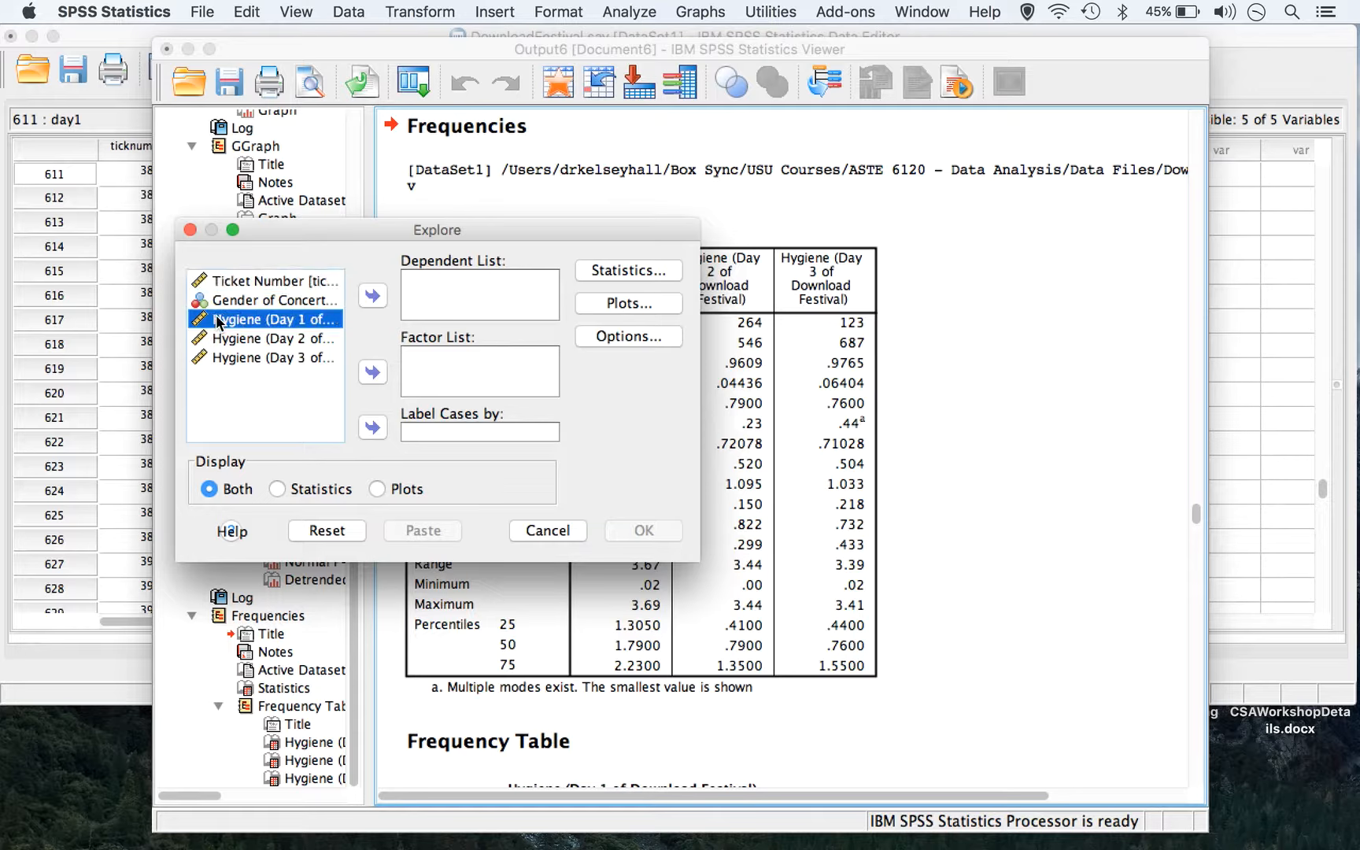
left_click(222, 338, "shift")
left_click(225, 359, "shift")
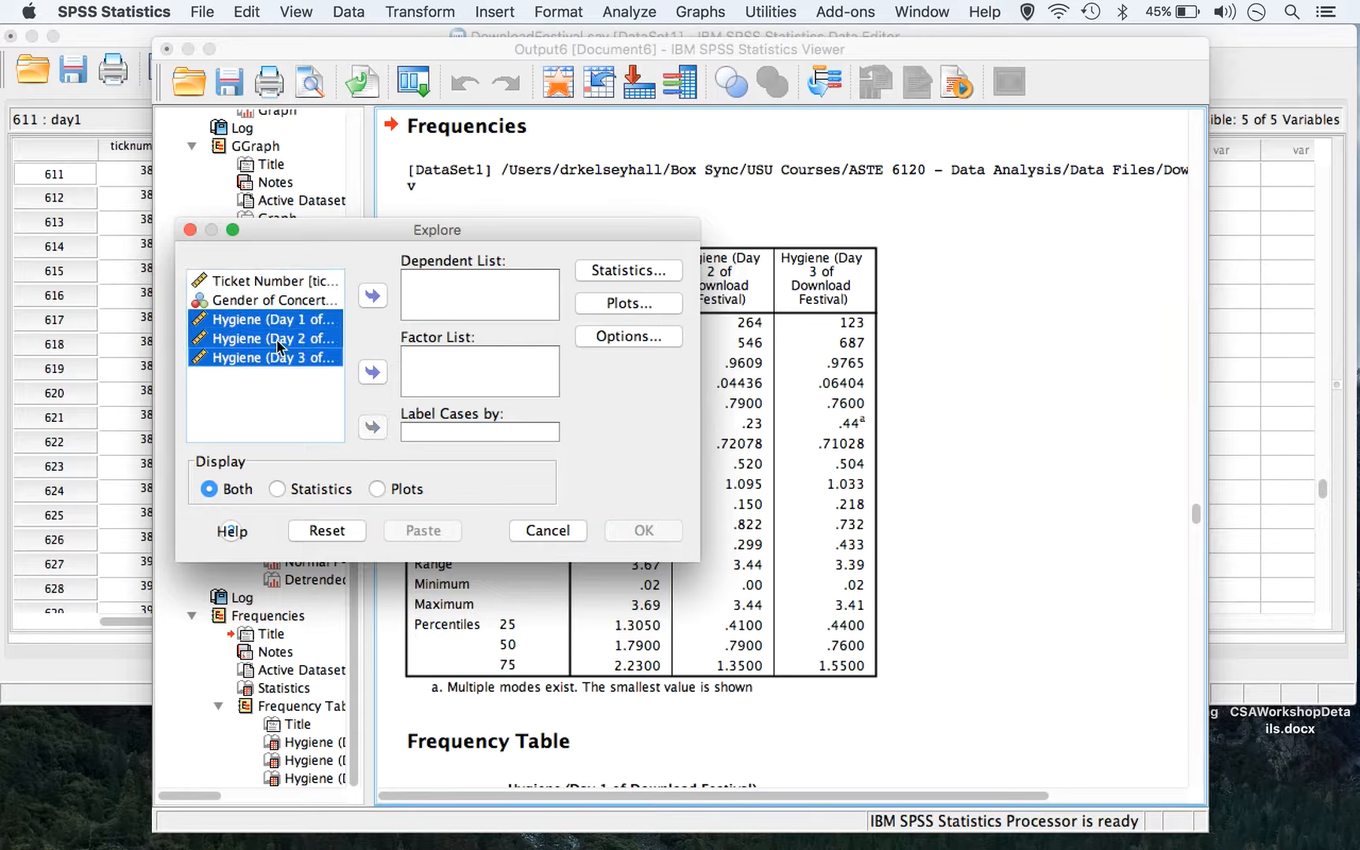
left_click(373, 297)
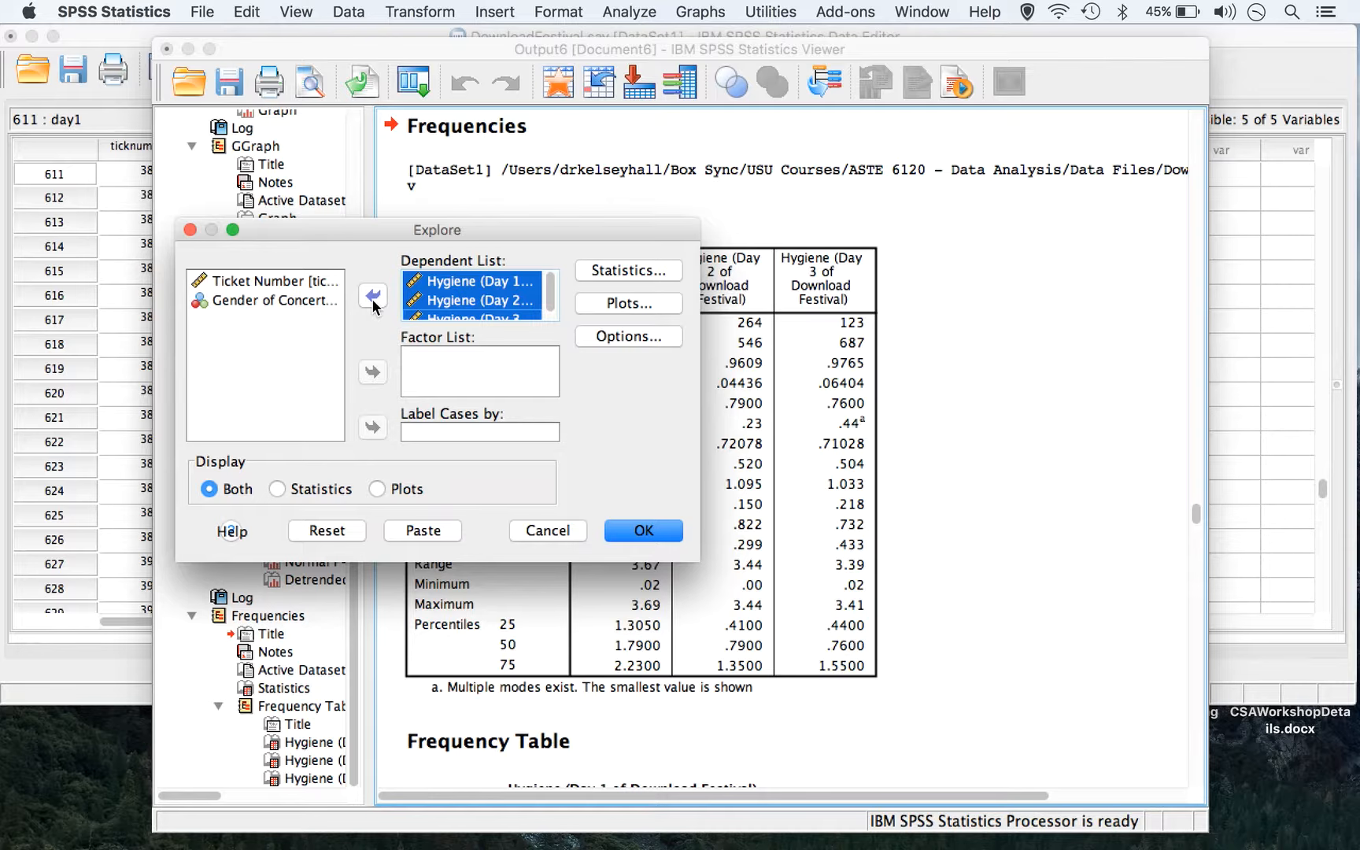
Keep descriptives with a 95% confidence interval for the mean and add normality plots with tests to the Explore analysis.
left_click(590, 271)
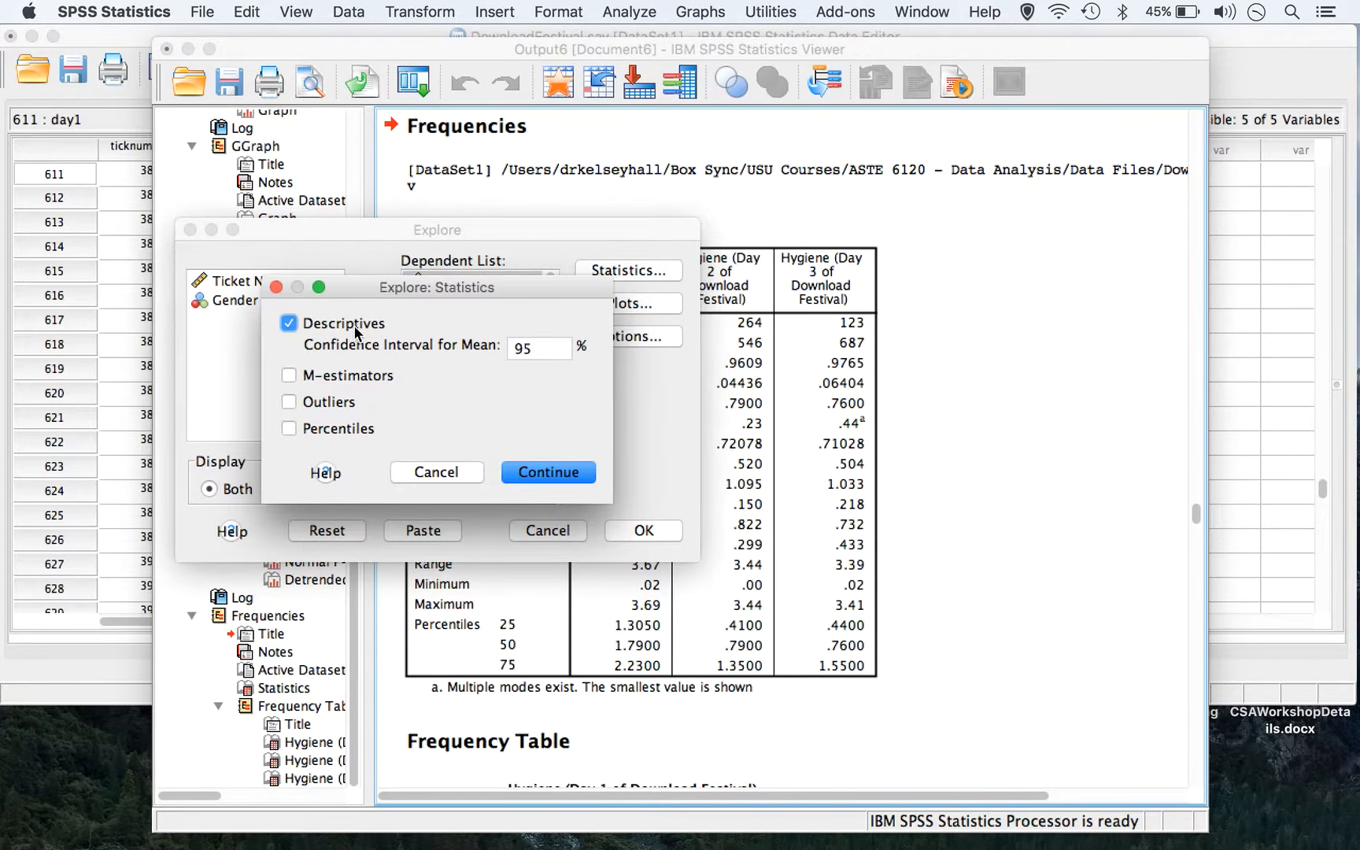
left_click(551, 470)
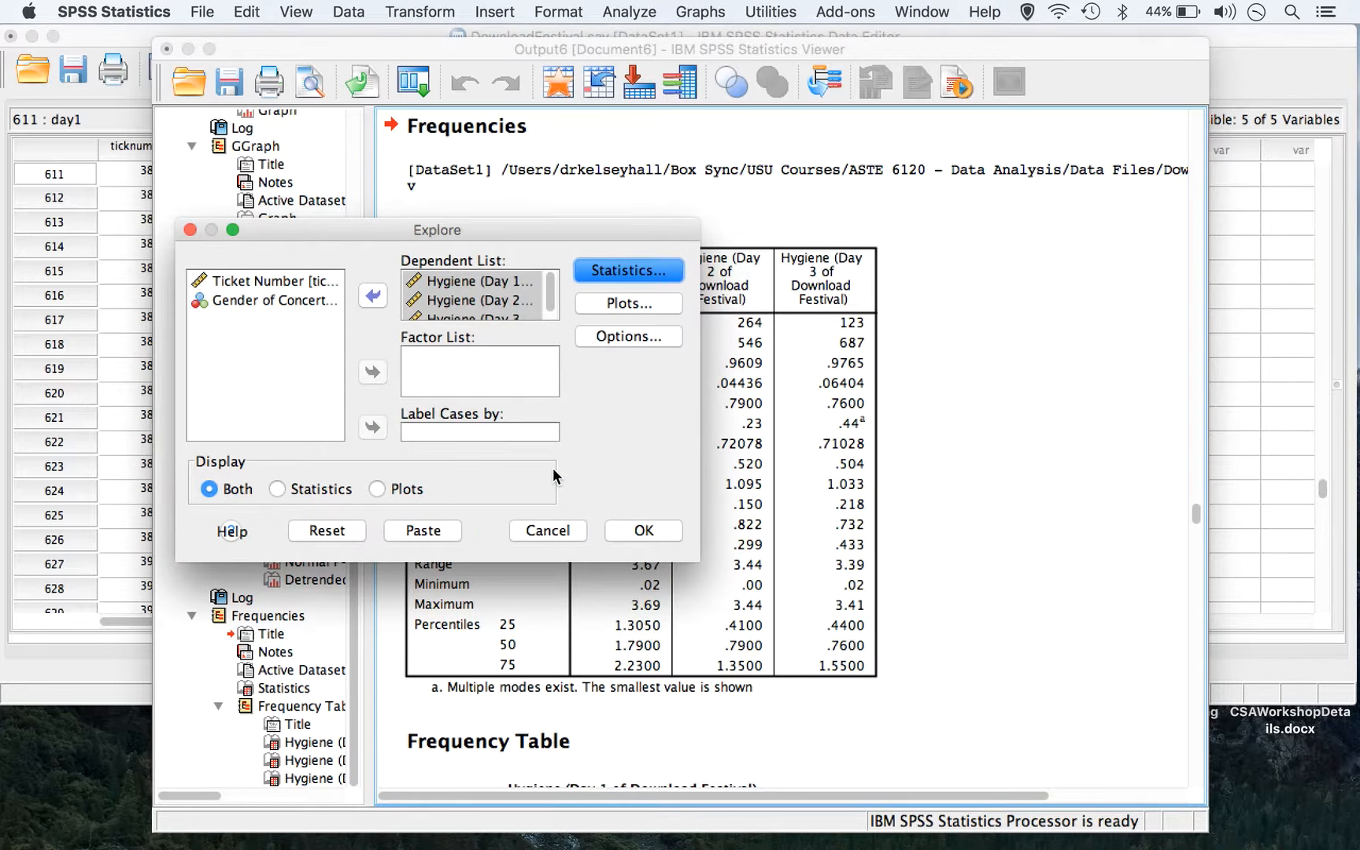
left_click(634, 304)
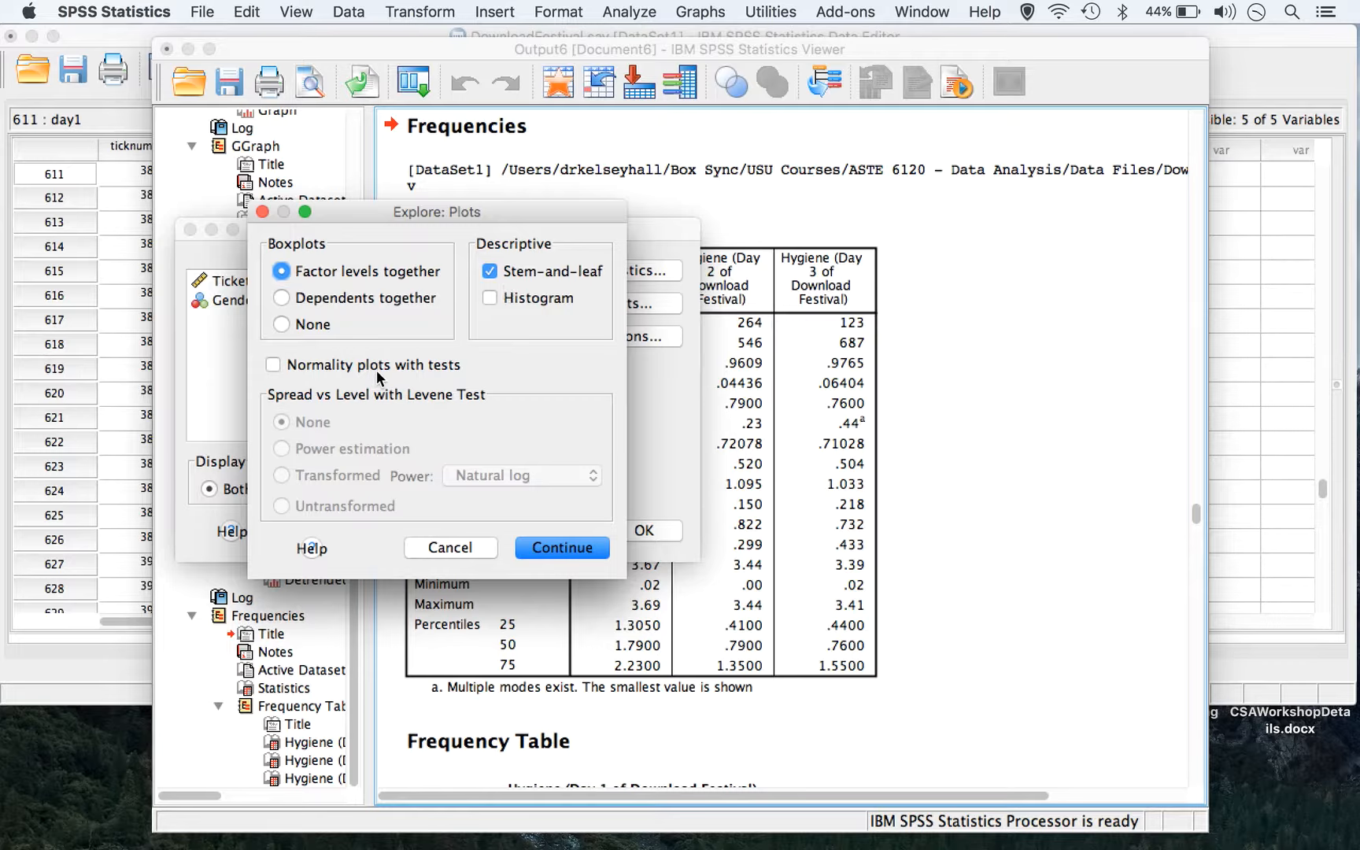
left_click(273, 365)
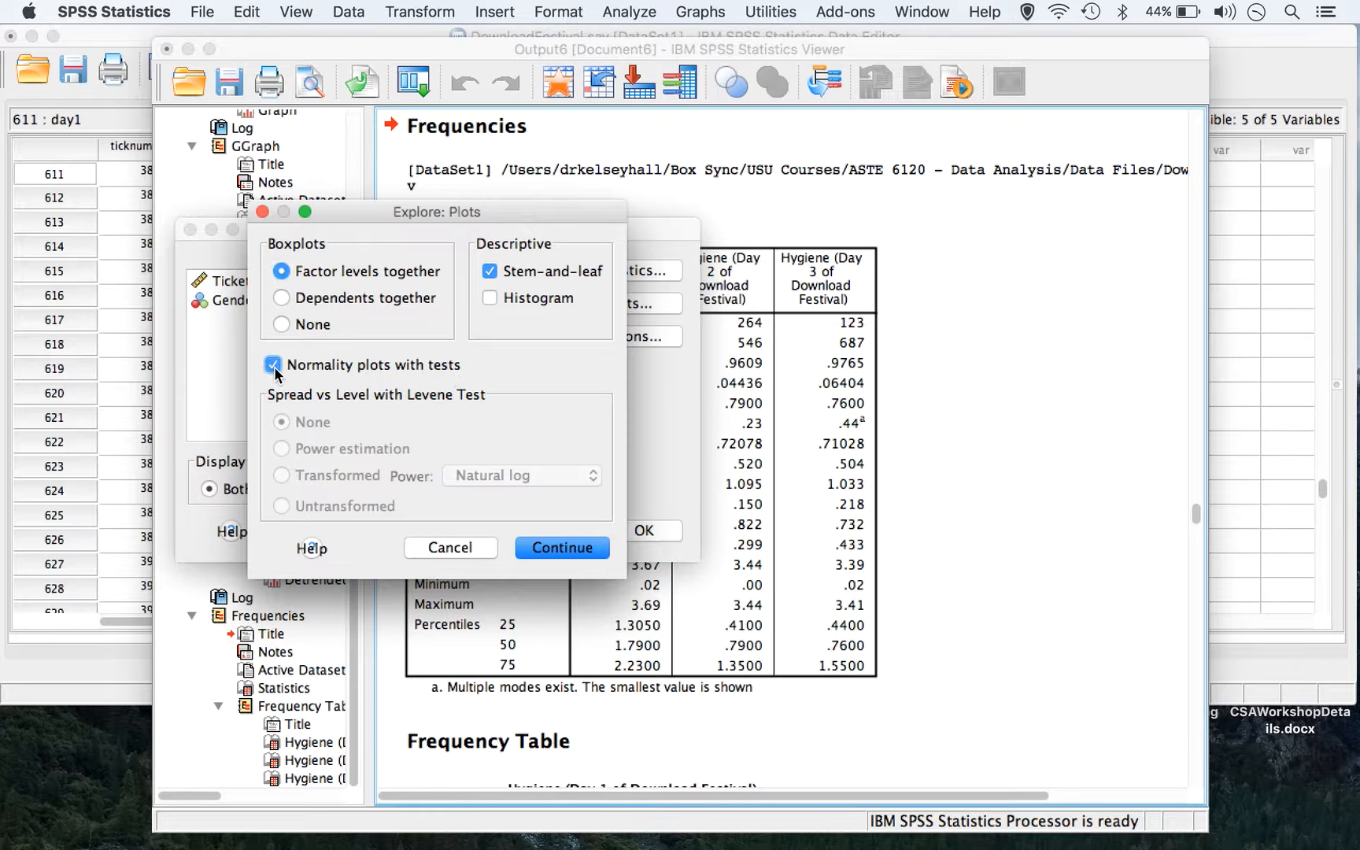
left_click(536, 548)
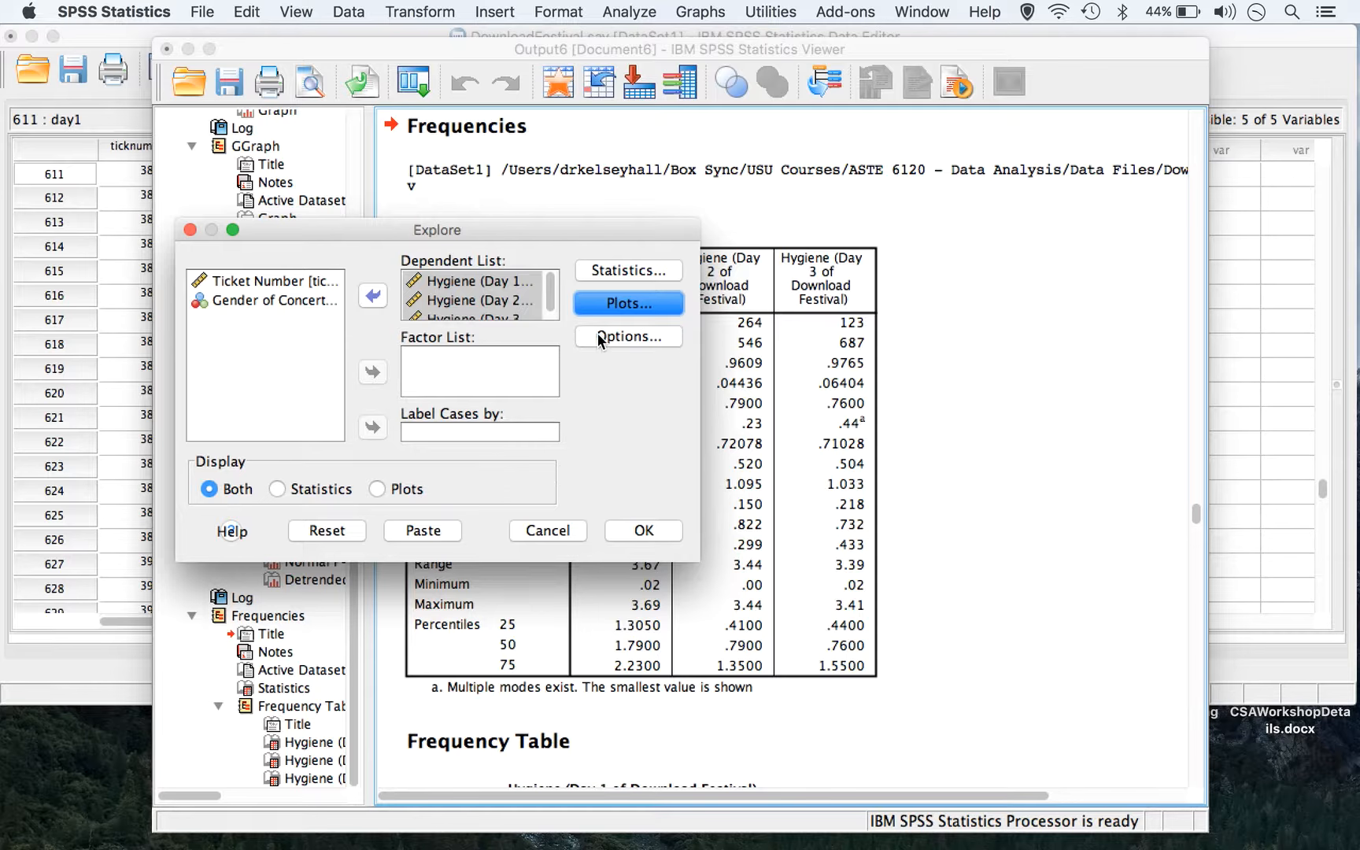
Set missing values to exclude cases pairwise and run the Explore analysis.
left_click(598, 333)
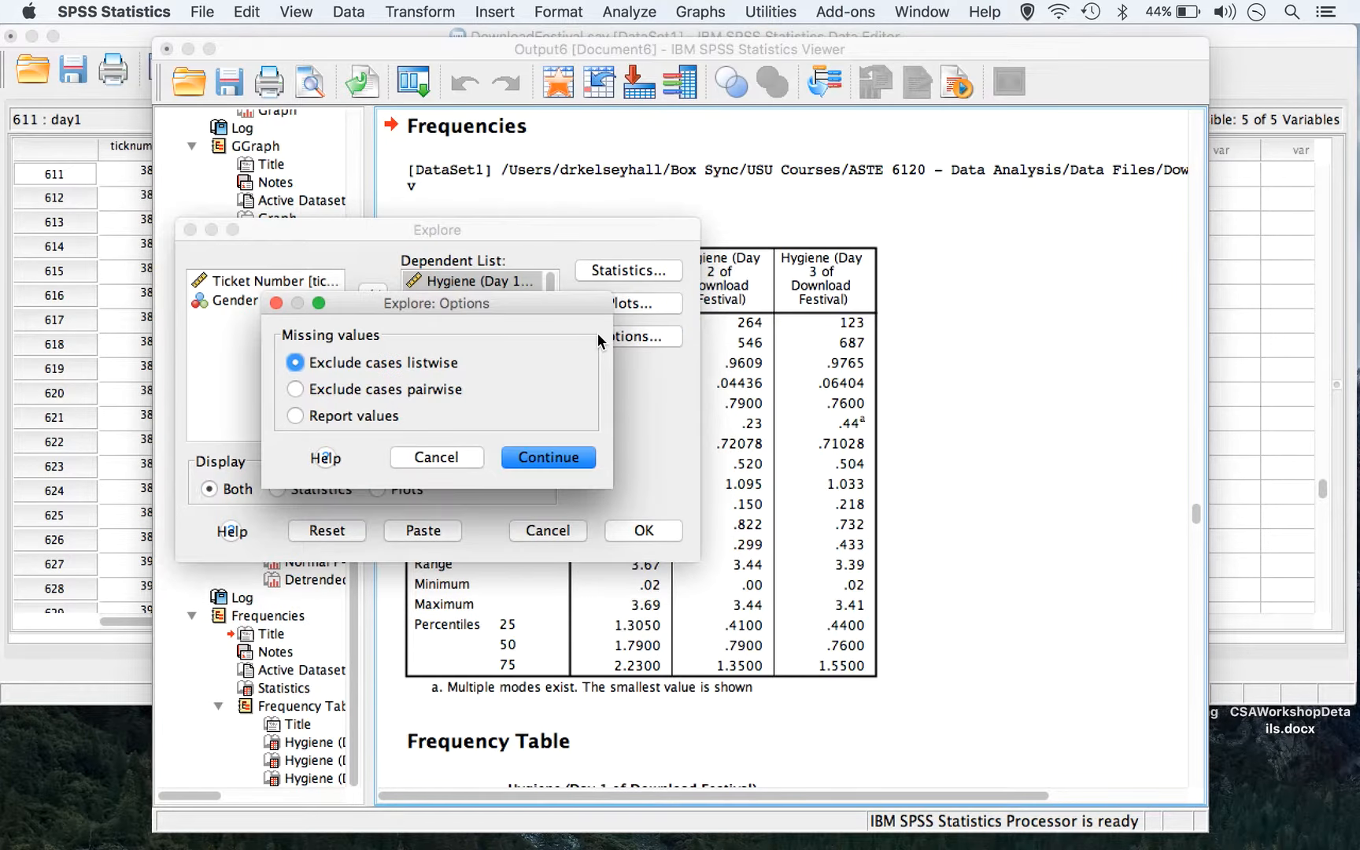
left_click(399, 393)
left_click(549, 458)
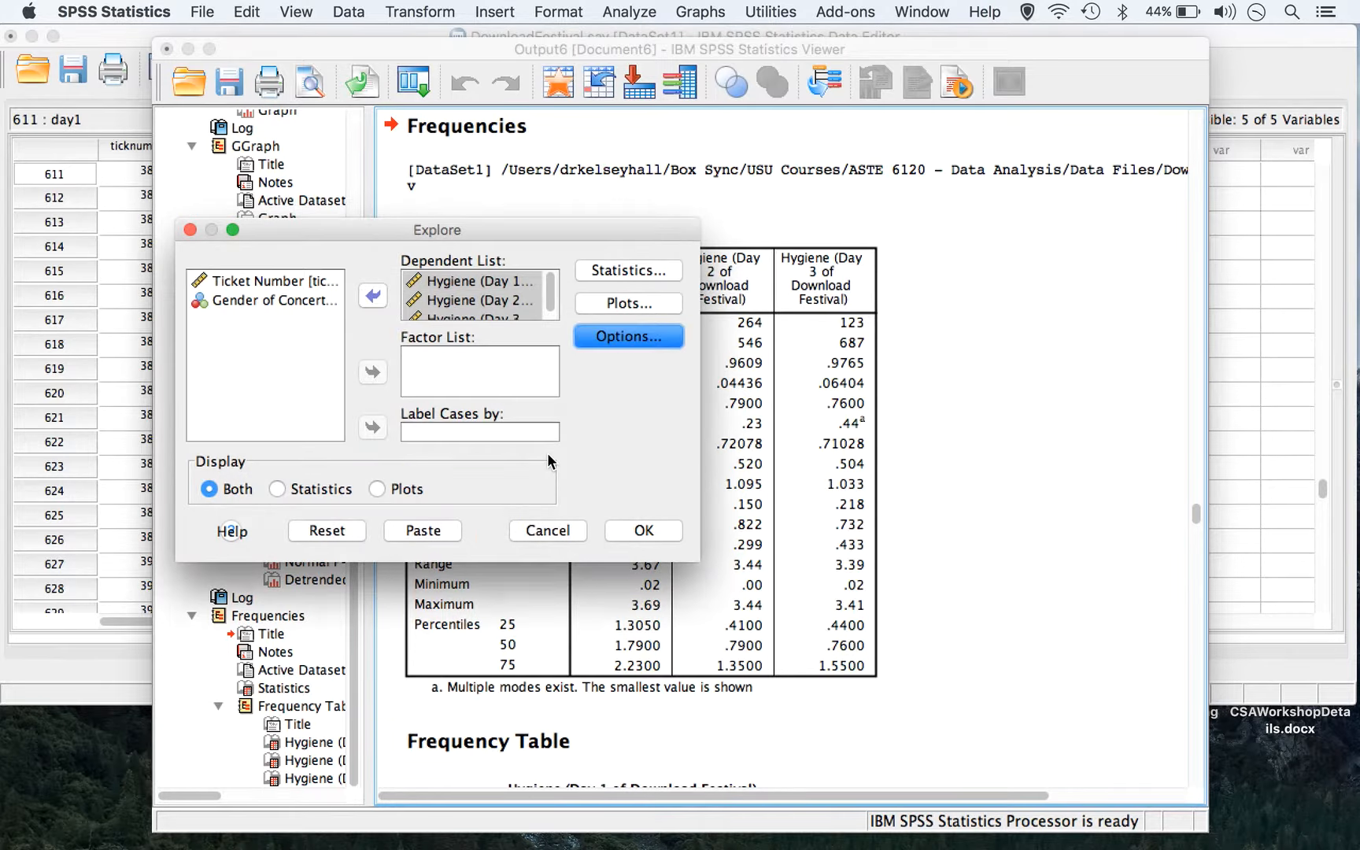
left_click(650, 533)
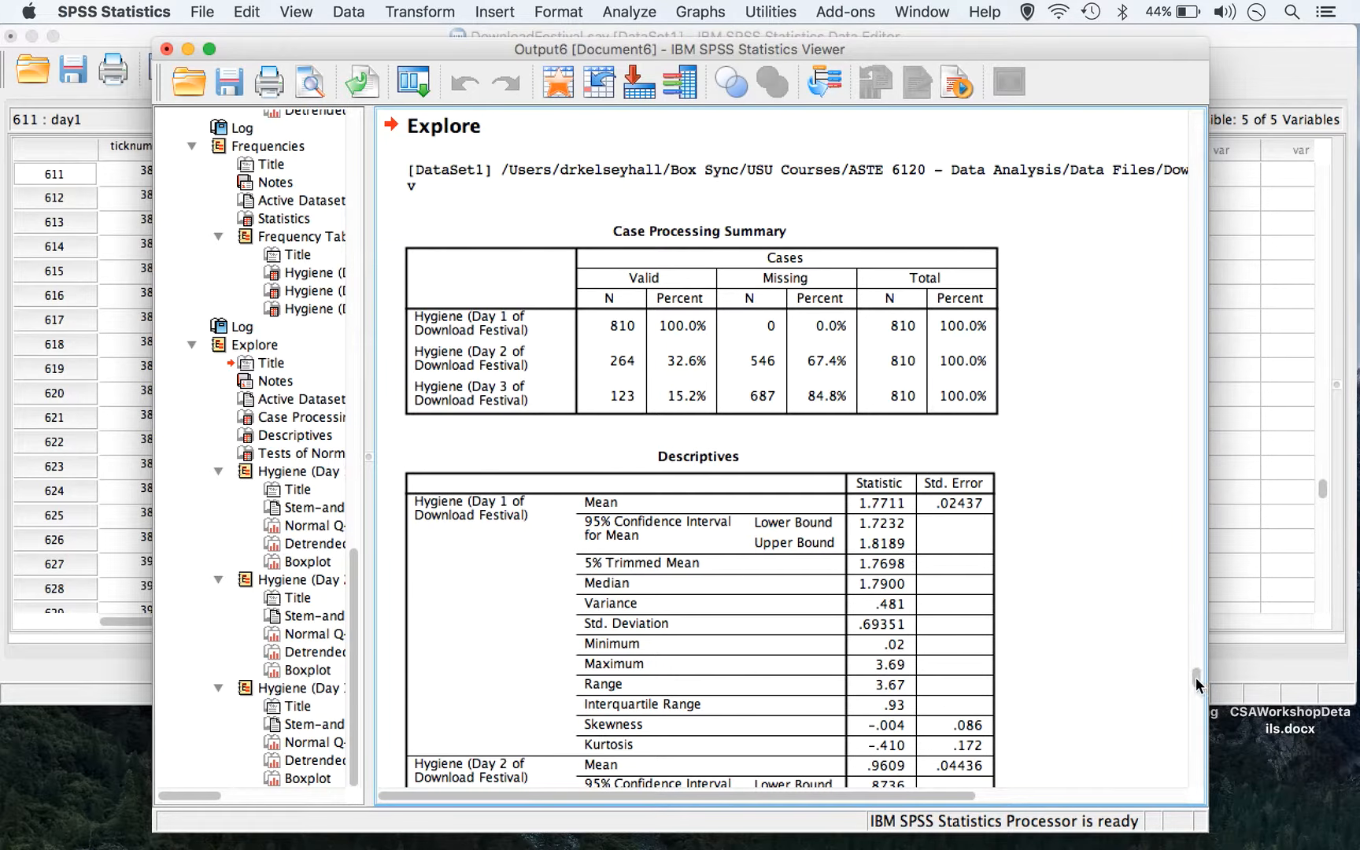
Examine the Tests of Normality table for the three hygiene variables in the Explore output.
left_click_drag(1195, 677, 1191, 716)
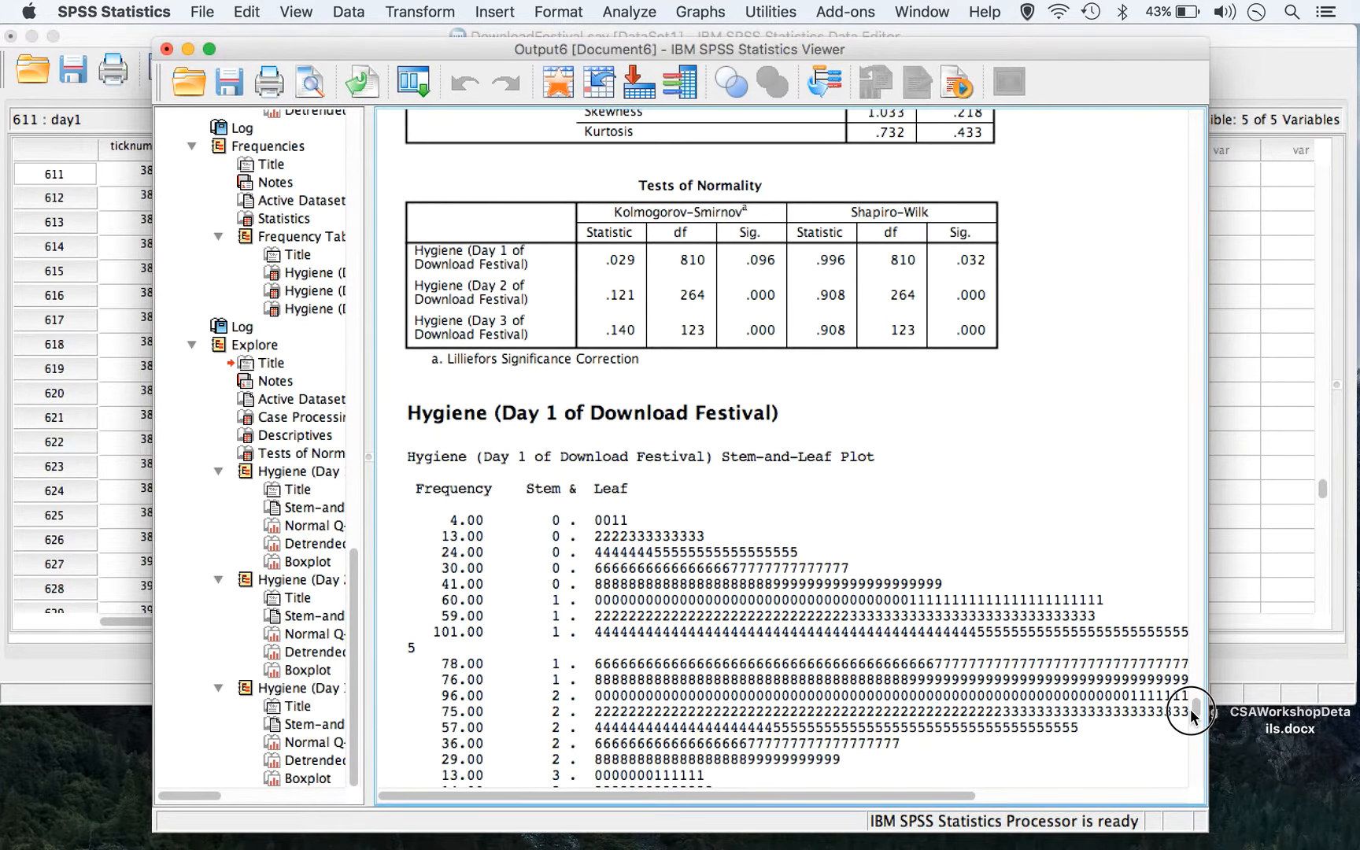
left_click(839, 353)
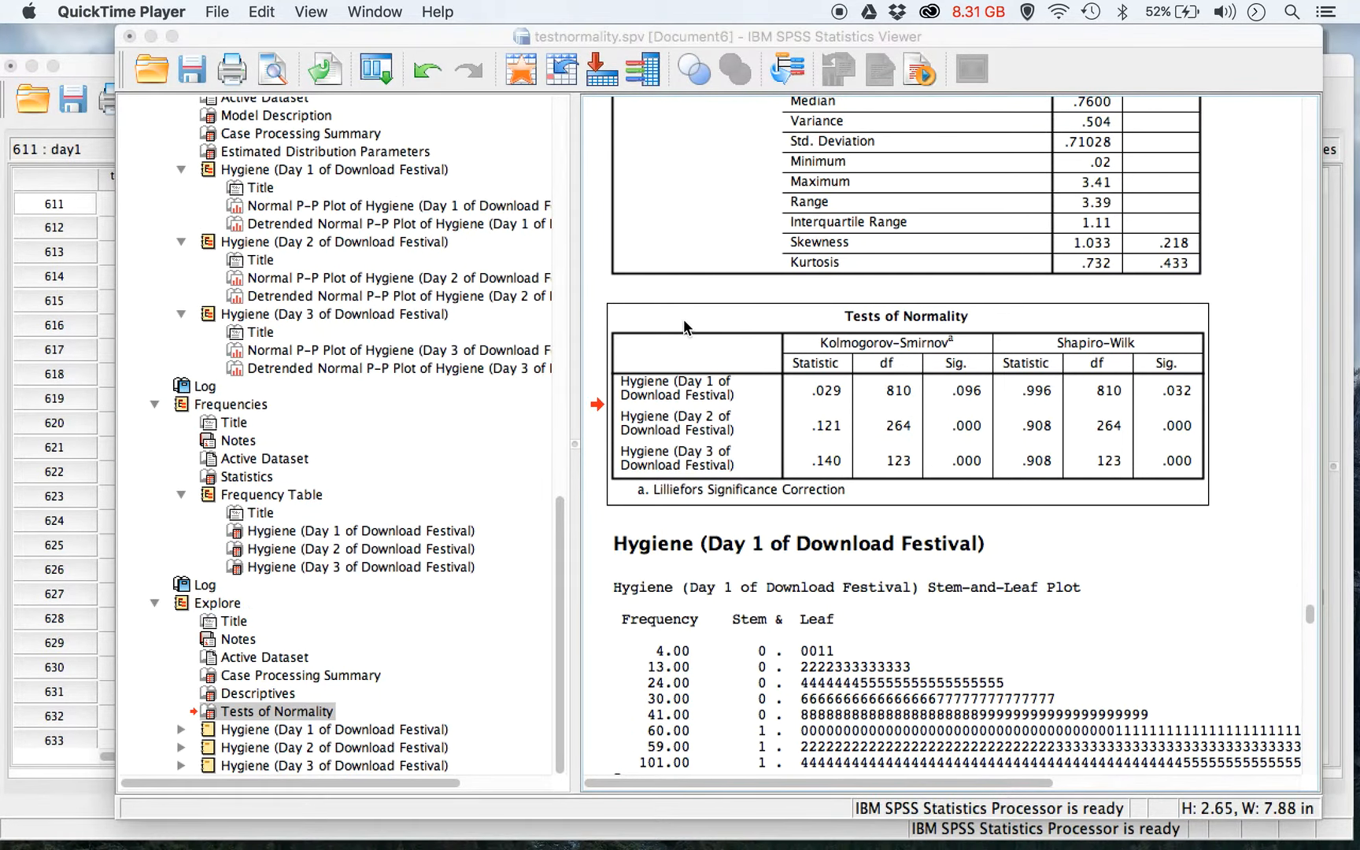
left_click(683, 319)
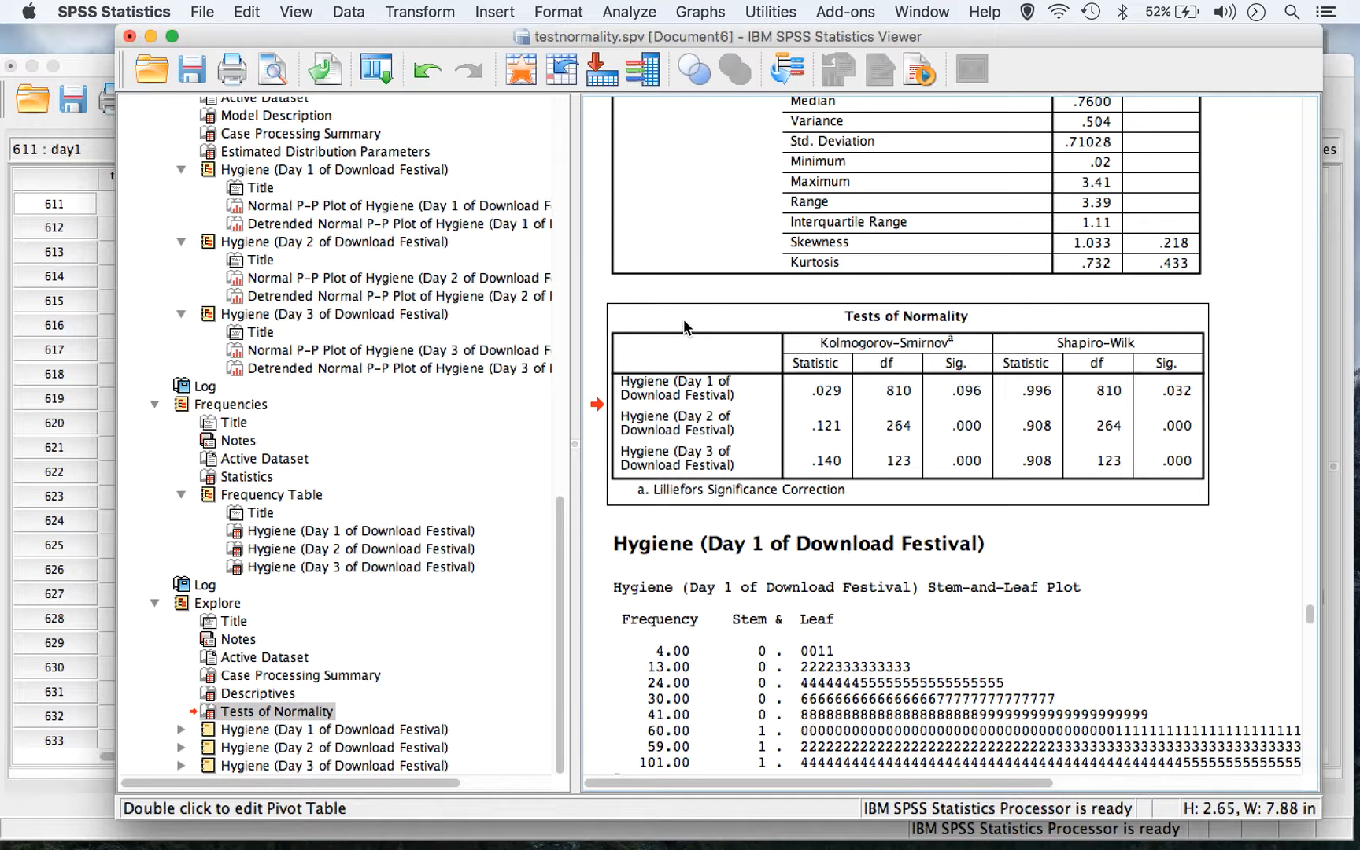
left_click(683, 319)
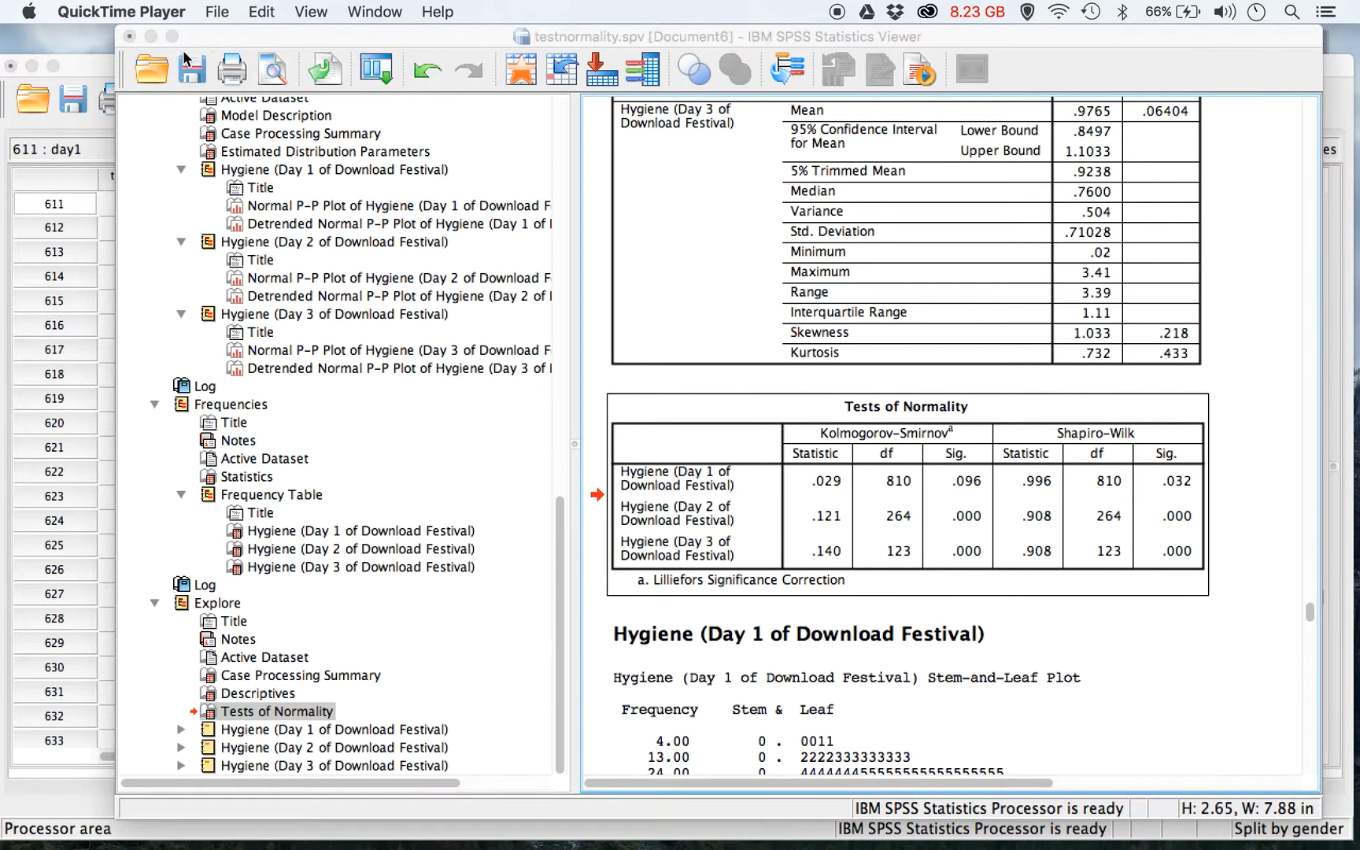
Reset the Split File settings and organize output by groups based on Gender of Concert Goer, sorting the file by the grouping variable.
left_click(98, 65)
left_click(346, 13)
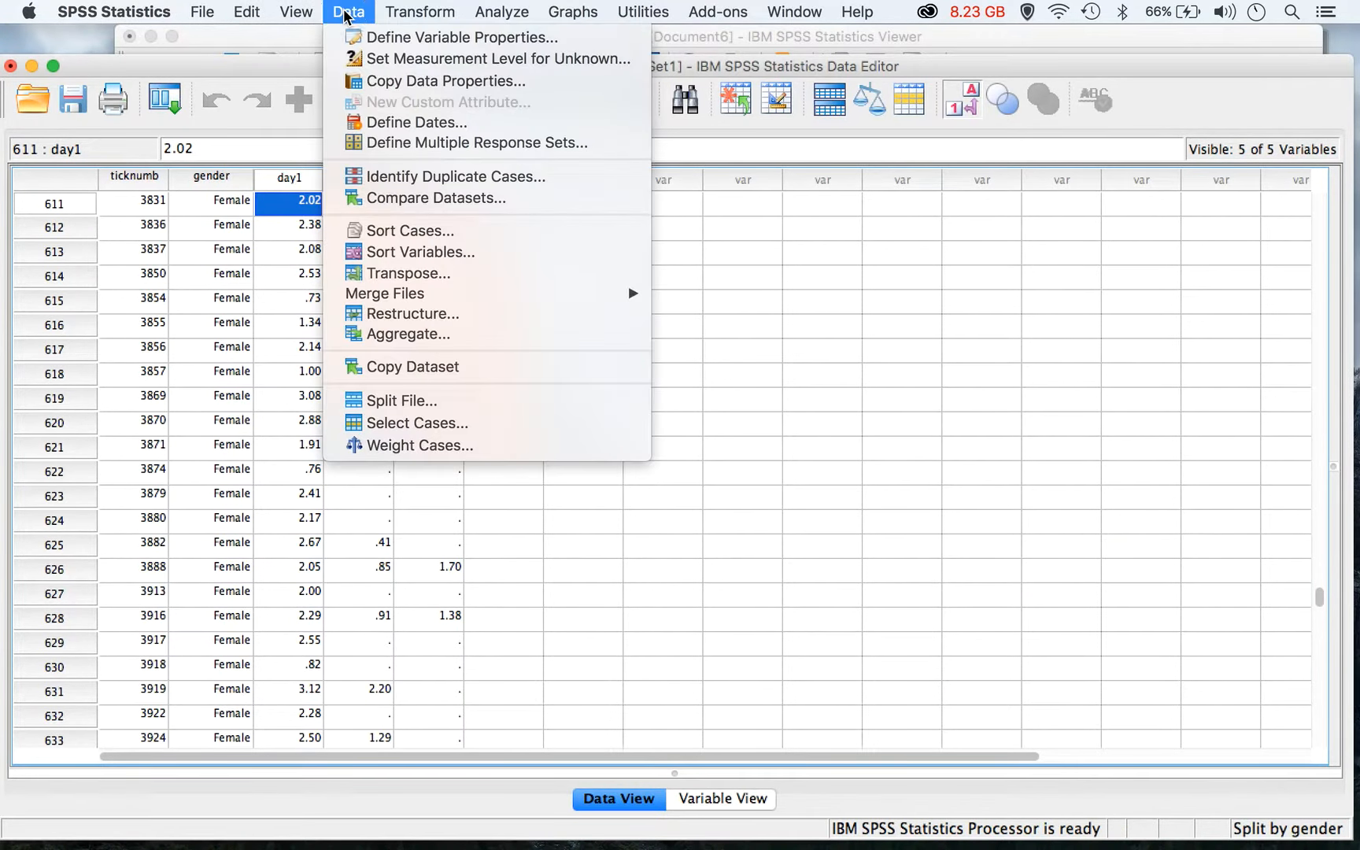
left_click(439, 402)
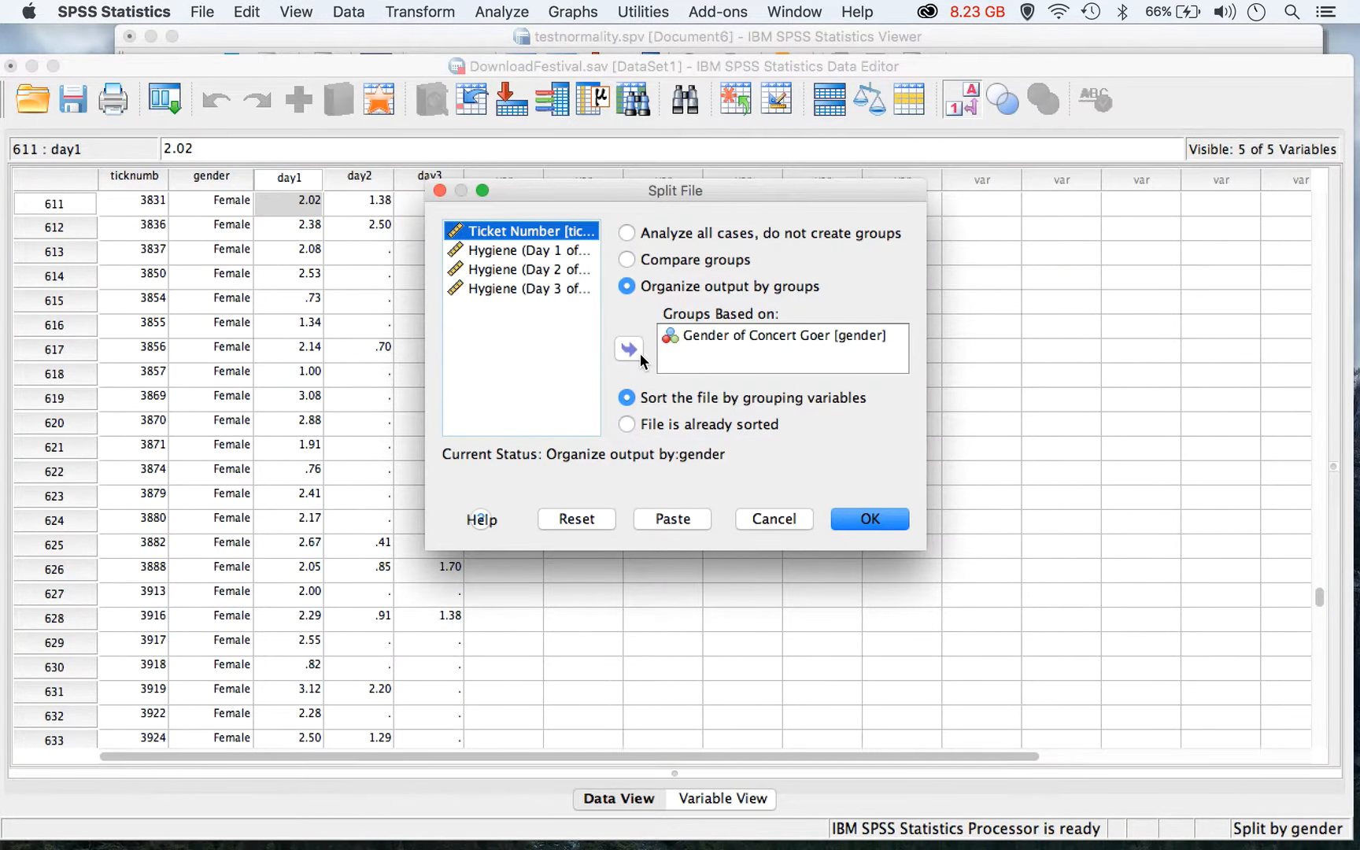
left_click(575, 520)
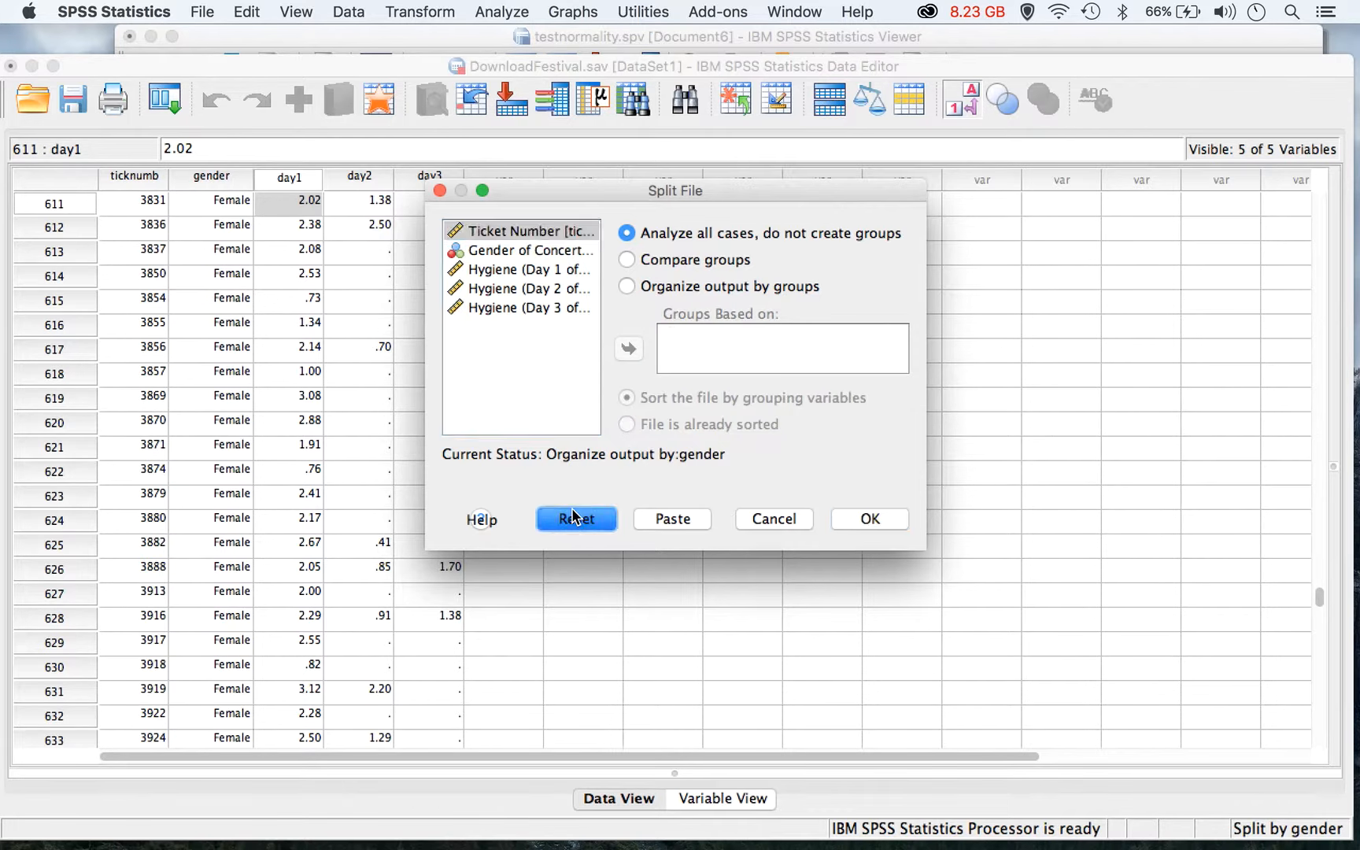
left_click(627, 287)
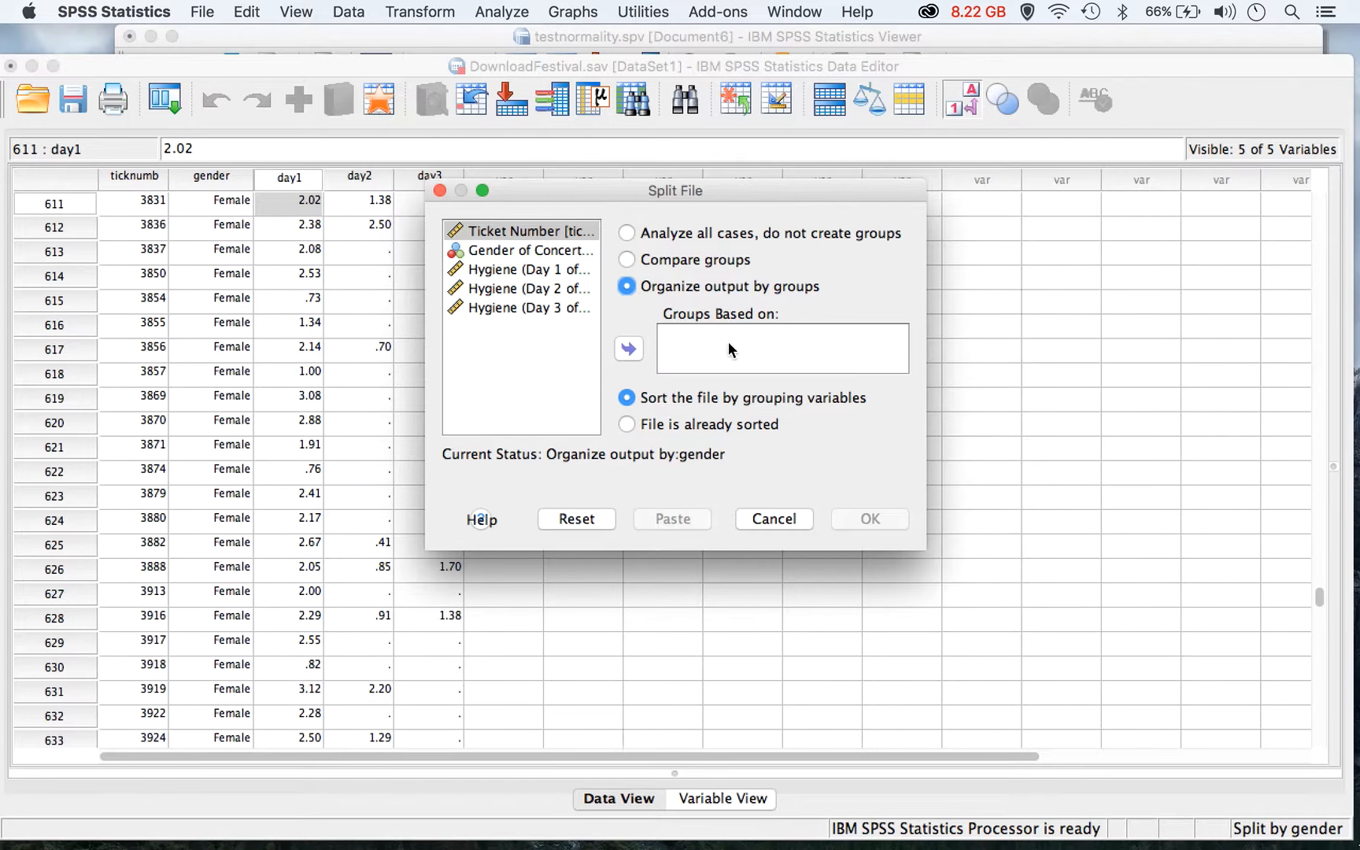
left_click(530, 253)
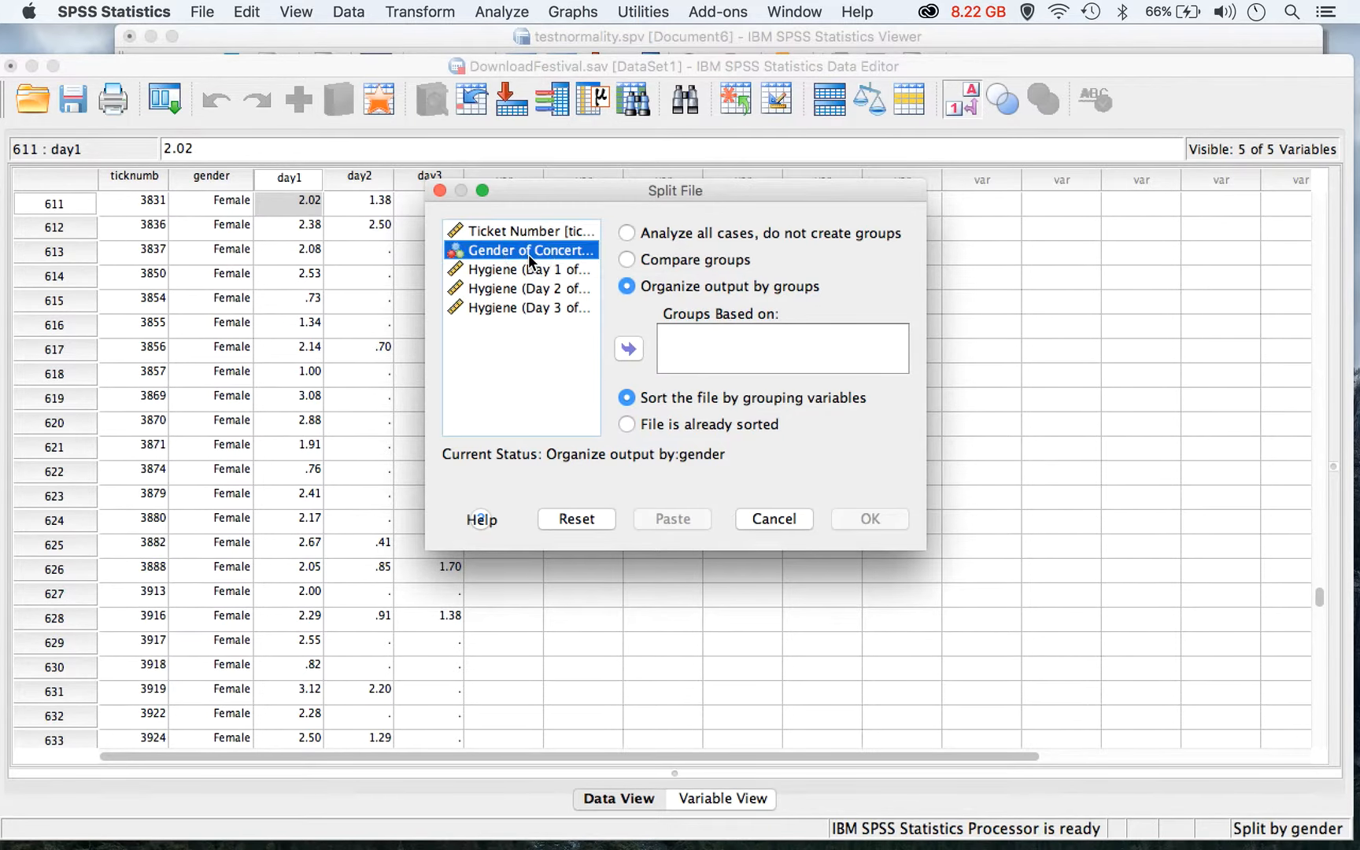
left_click(630, 356)
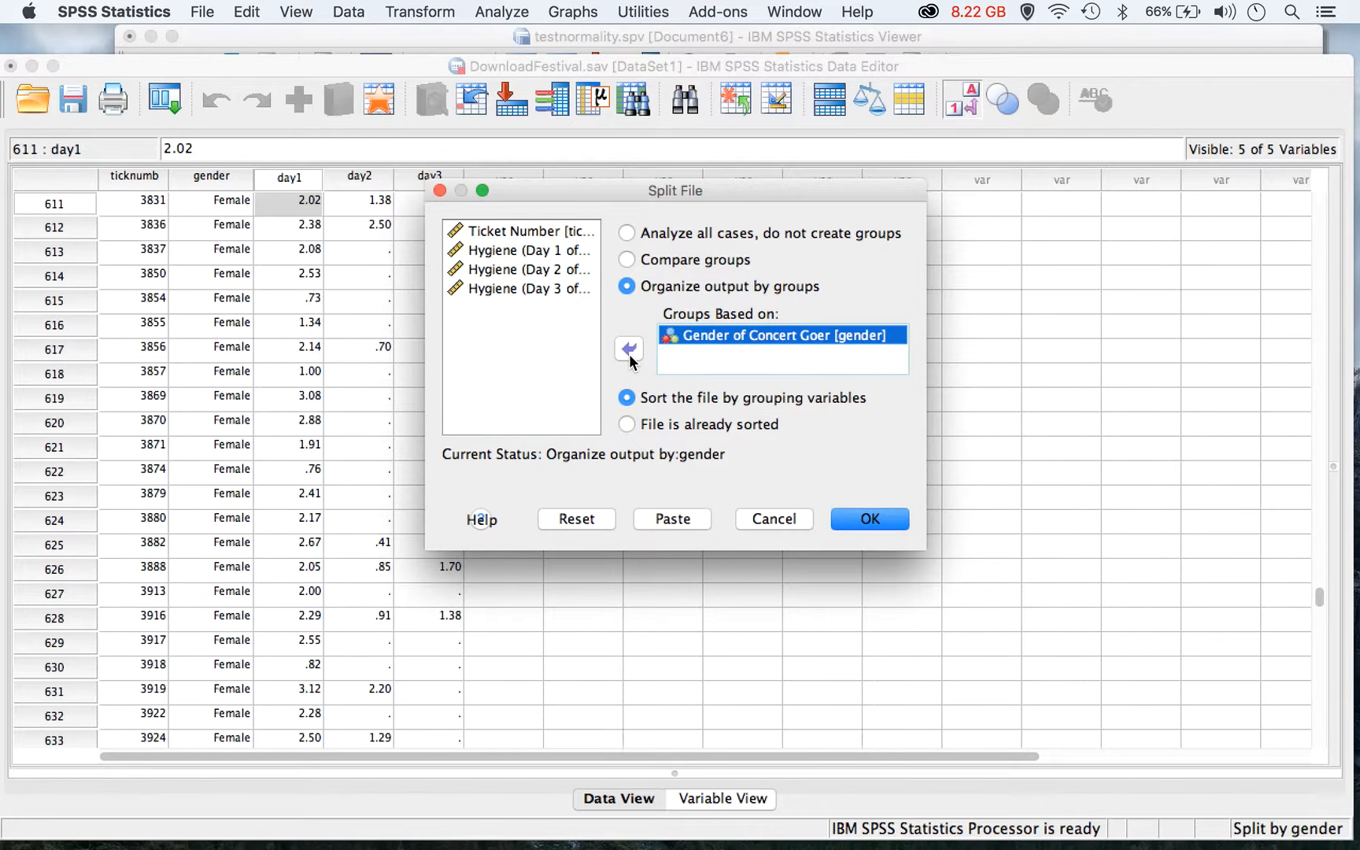
left_click(720, 340)
left_click(857, 521)
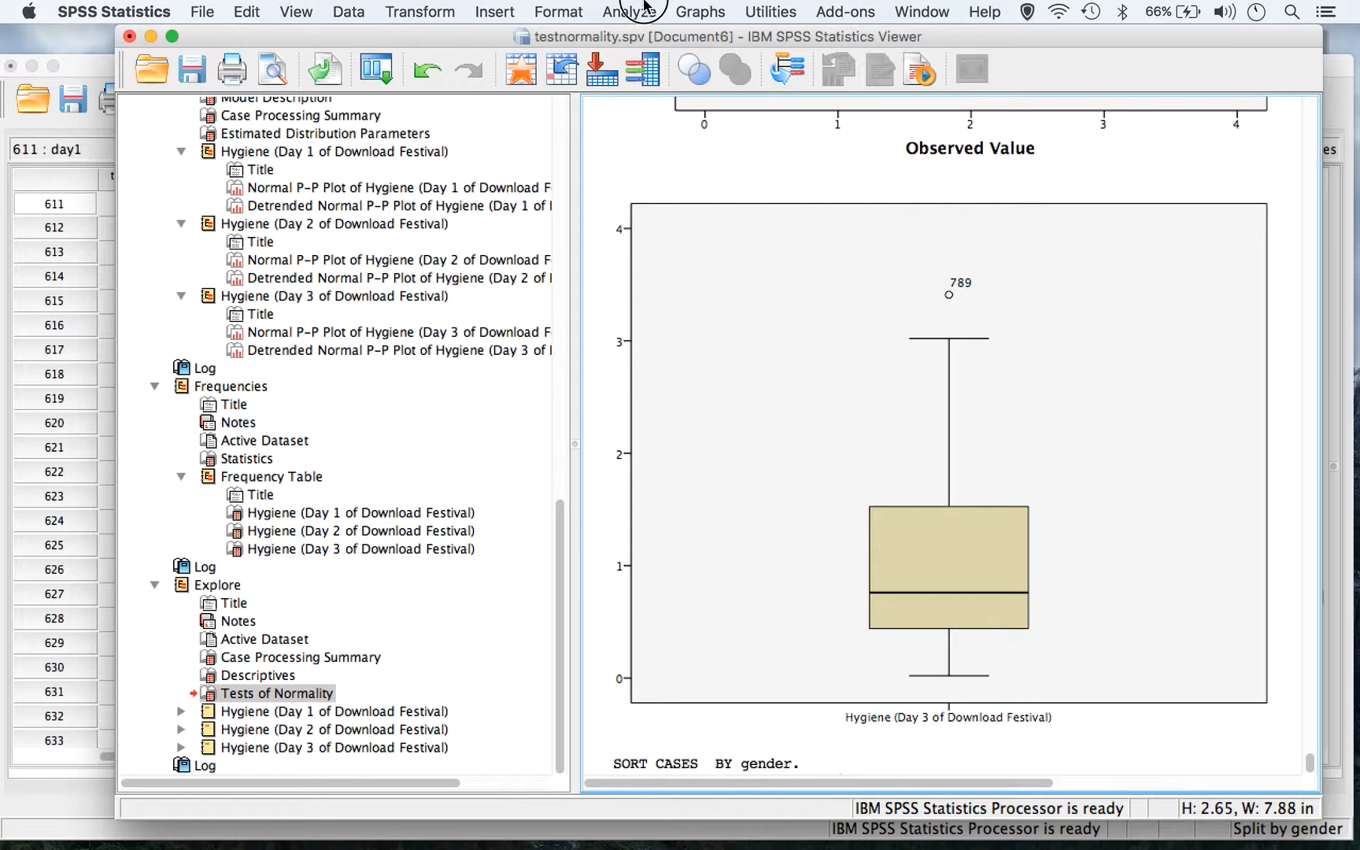
Run Frequencies on the Day 1, Day 2 and Day 3 hygiene variables with the existing statistics and review the male and female Statistics tables.
left_click(643, 9)
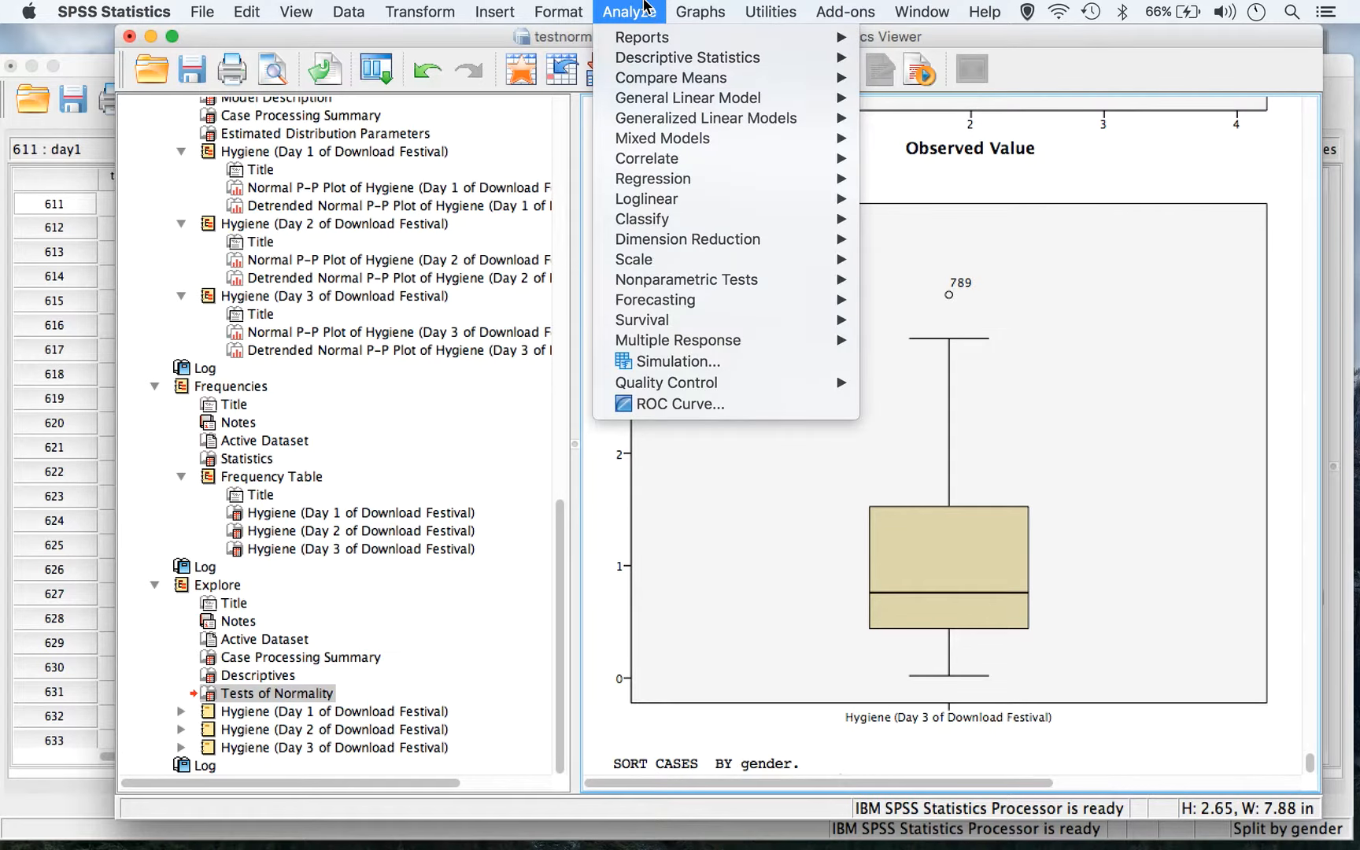
mouse_move(695, 61)
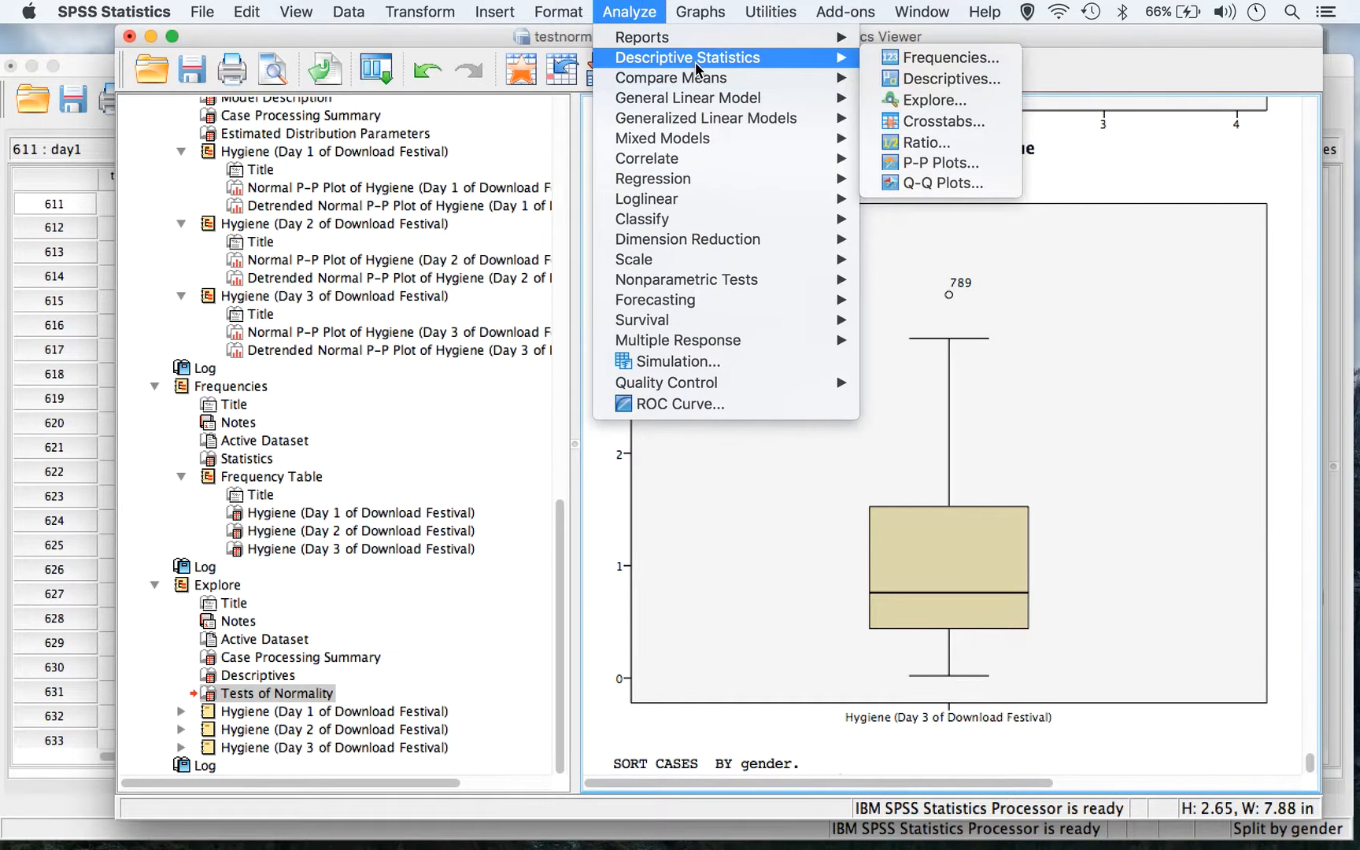
left_click(917, 57)
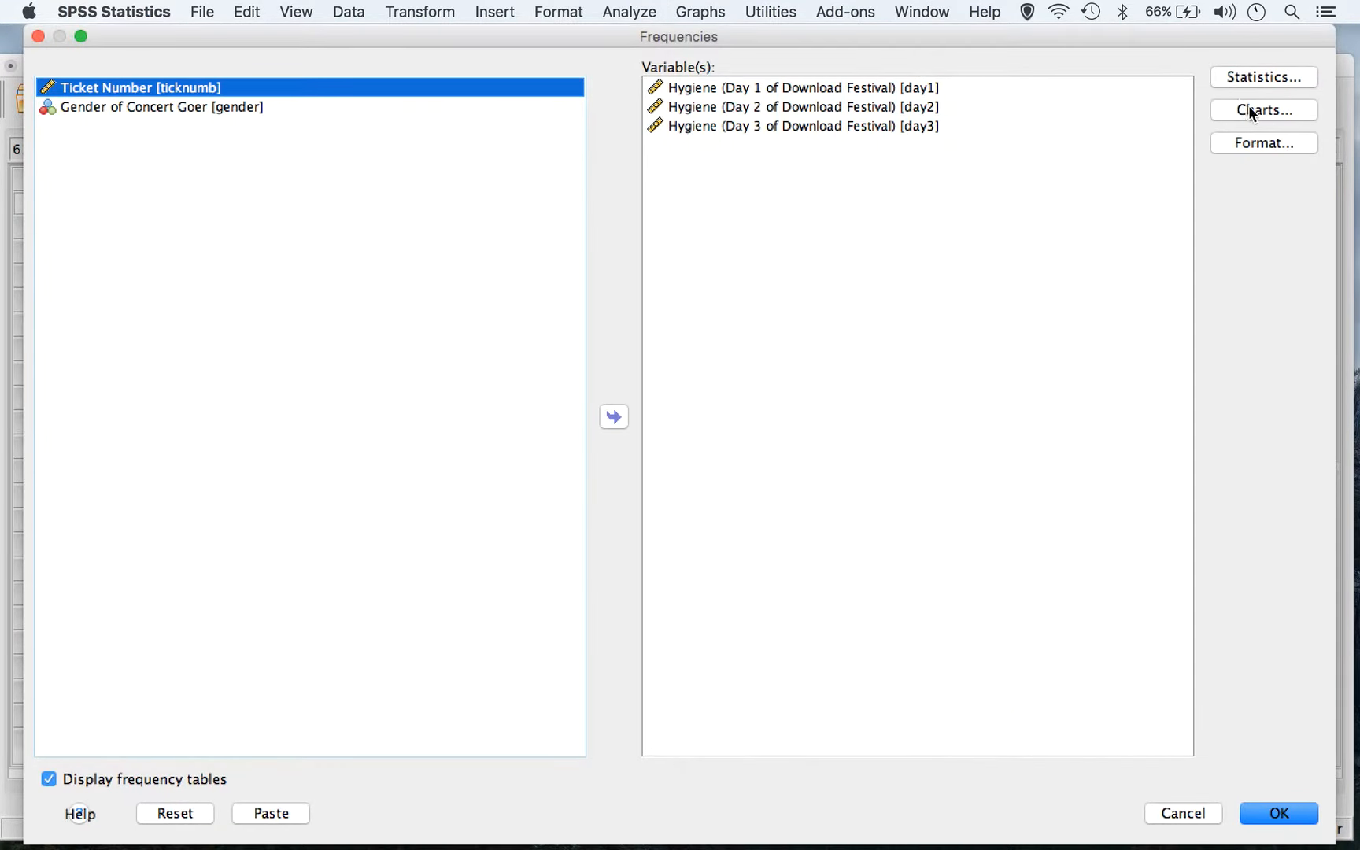
left_click(1252, 76)
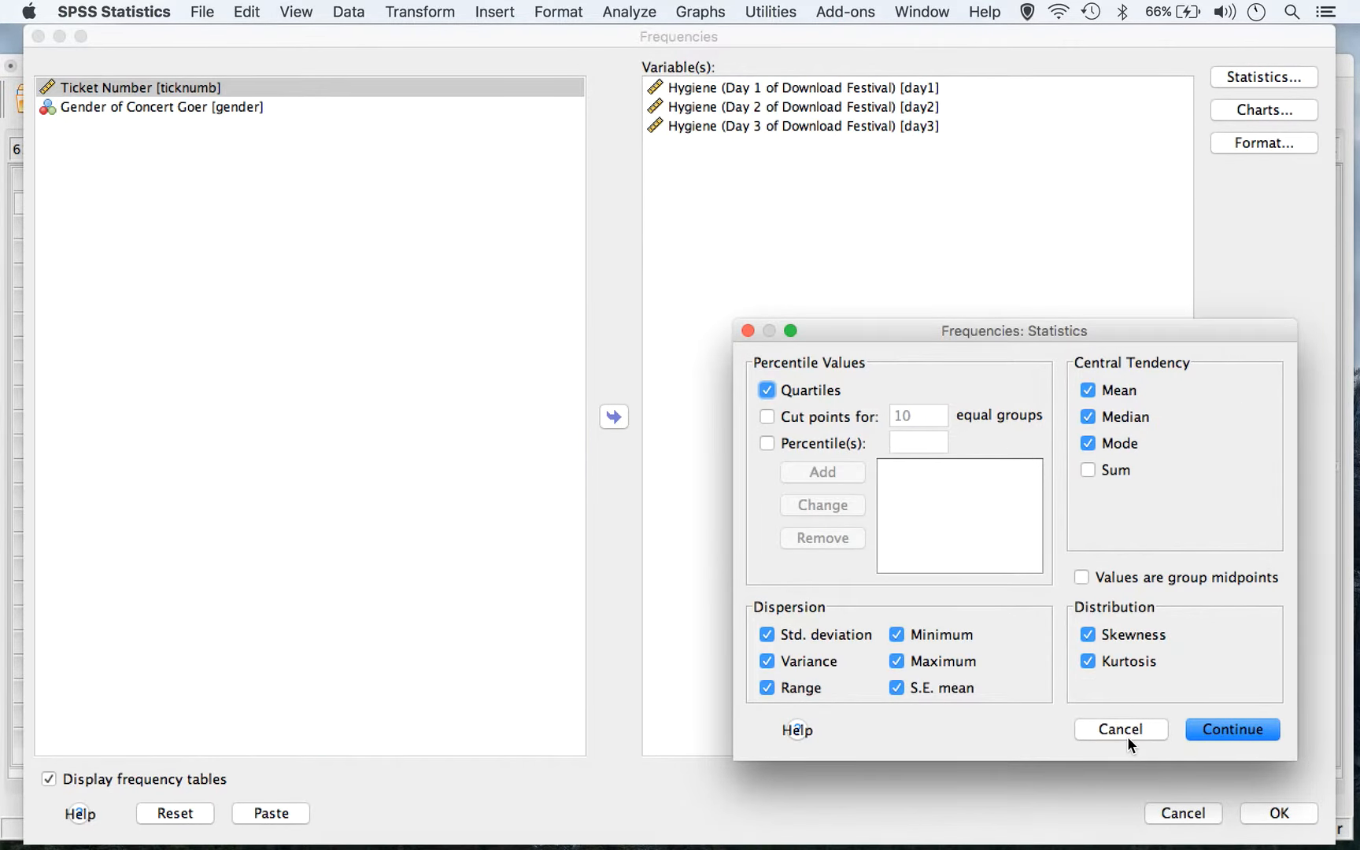
left_click(1237, 730)
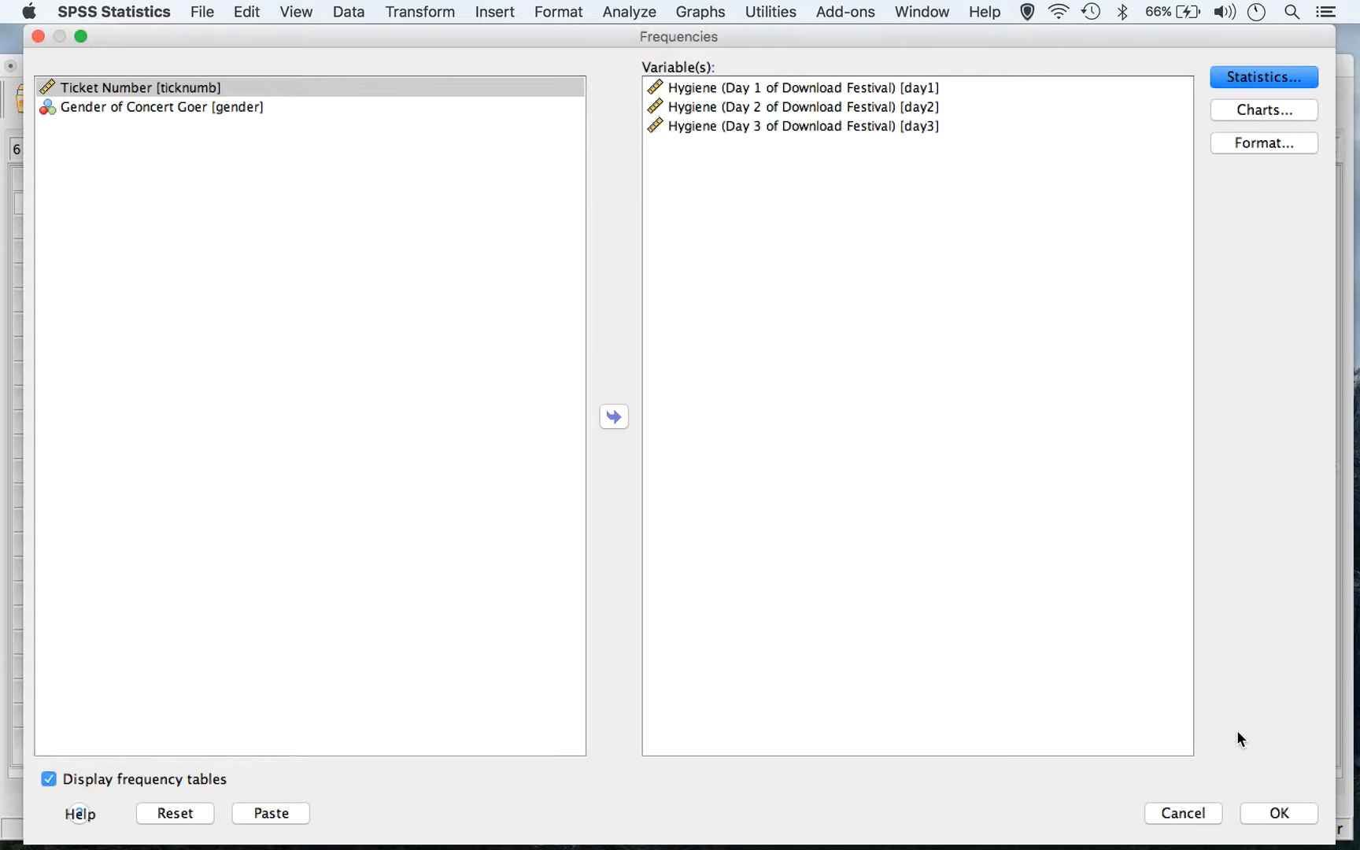
left_click(1279, 814)
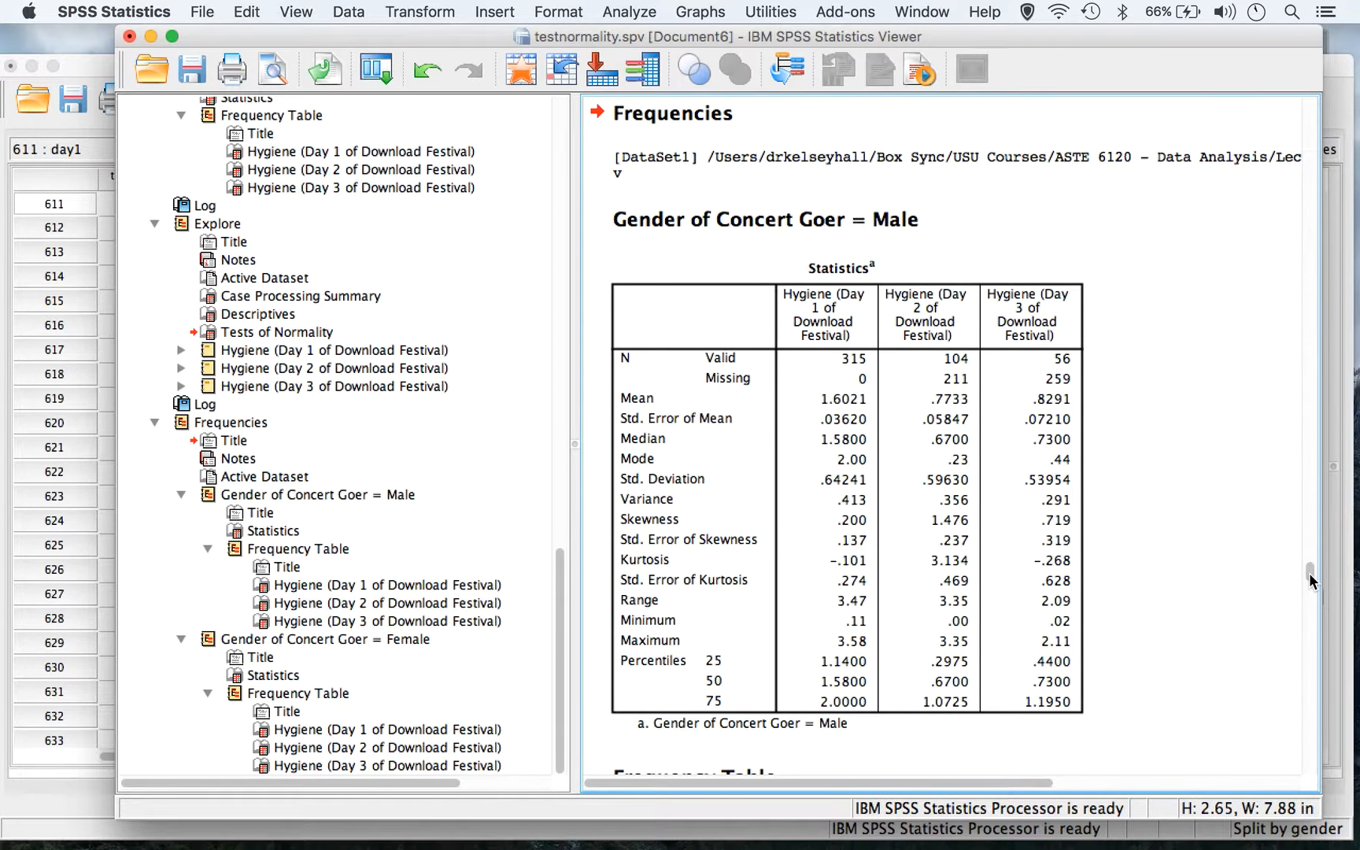
left_click_drag(1310, 578, 1307, 668)
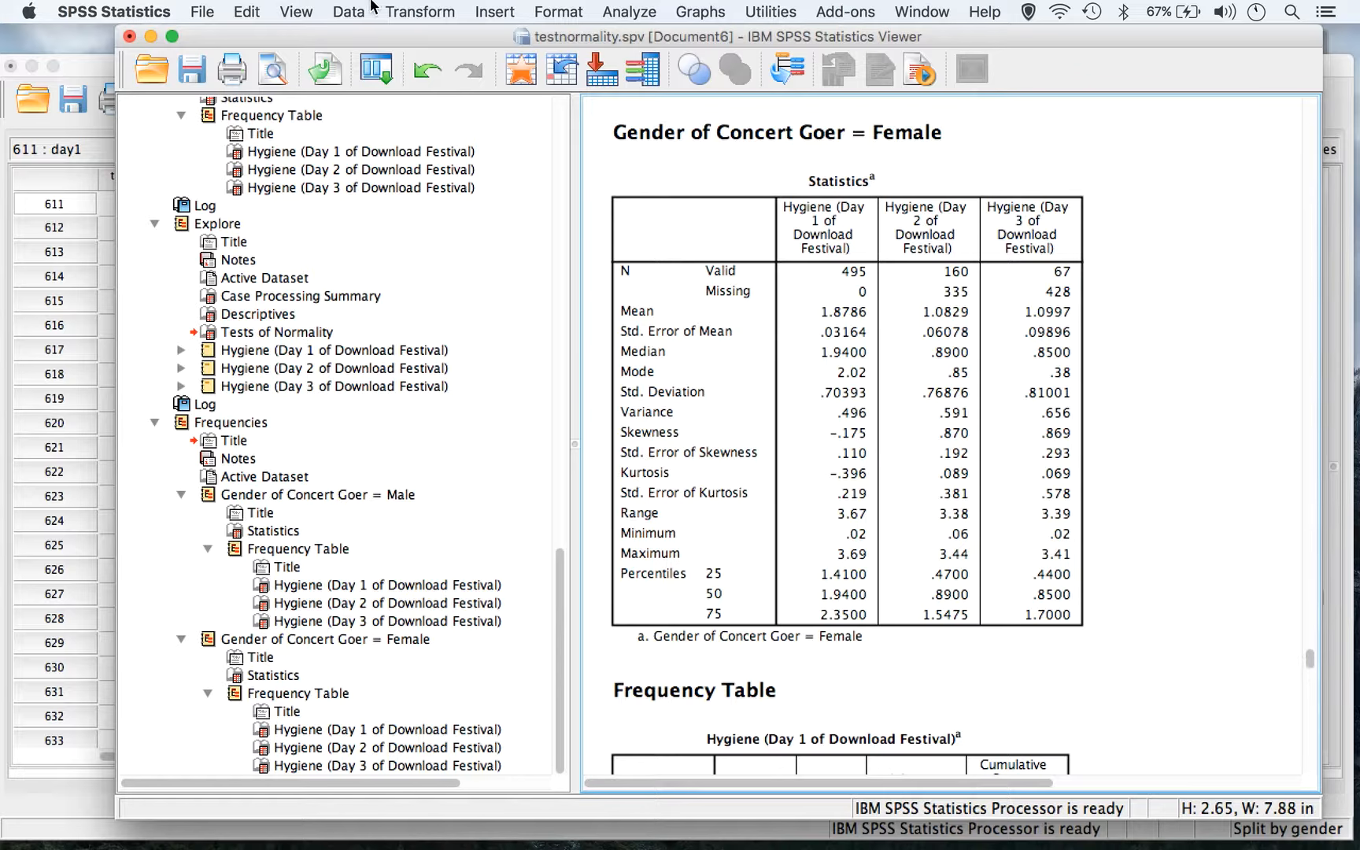
Turn off the file split by resetting Split File to analyze all cases without creating groups.
left_click(348, 11)
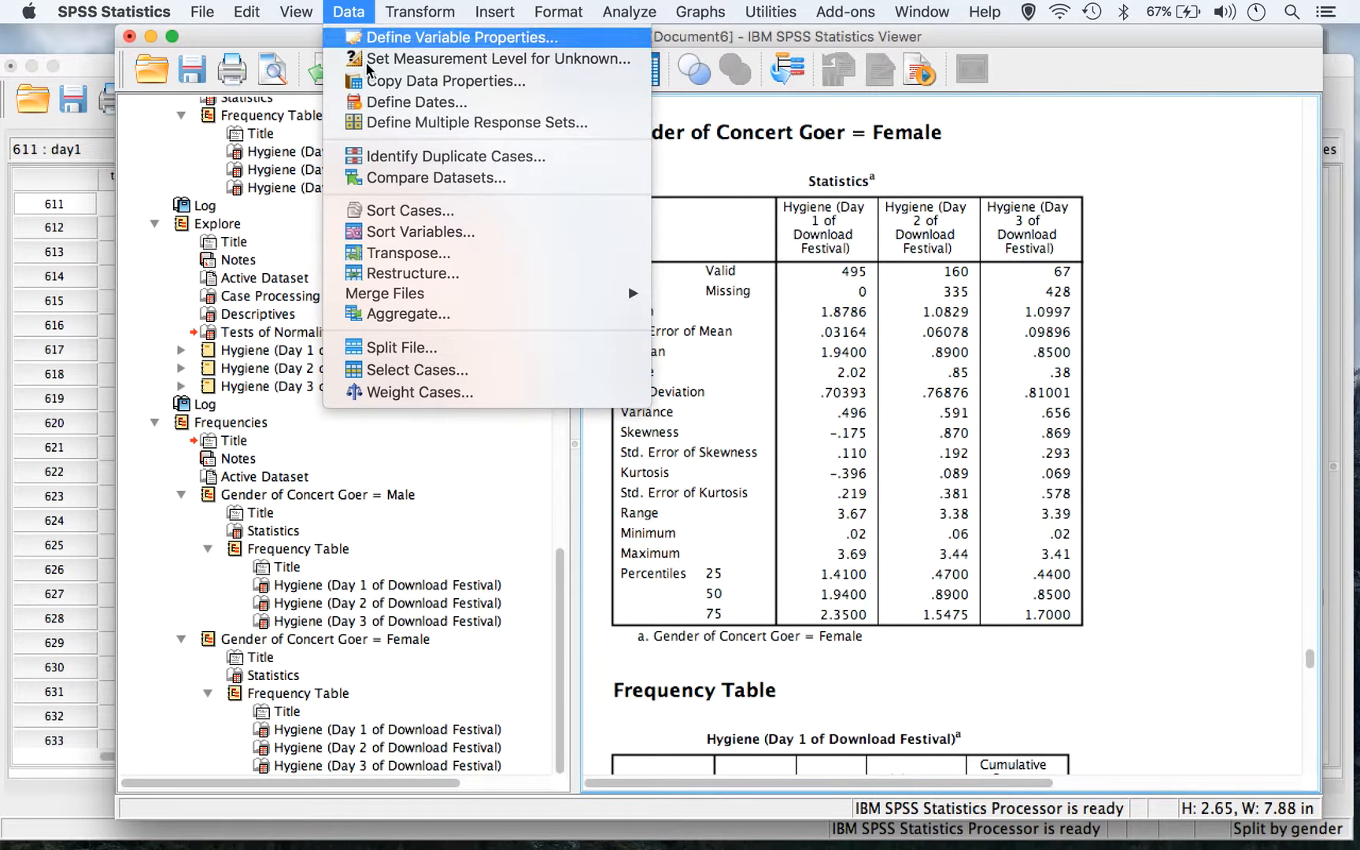
left_click(431, 348)
left_click(556, 521)
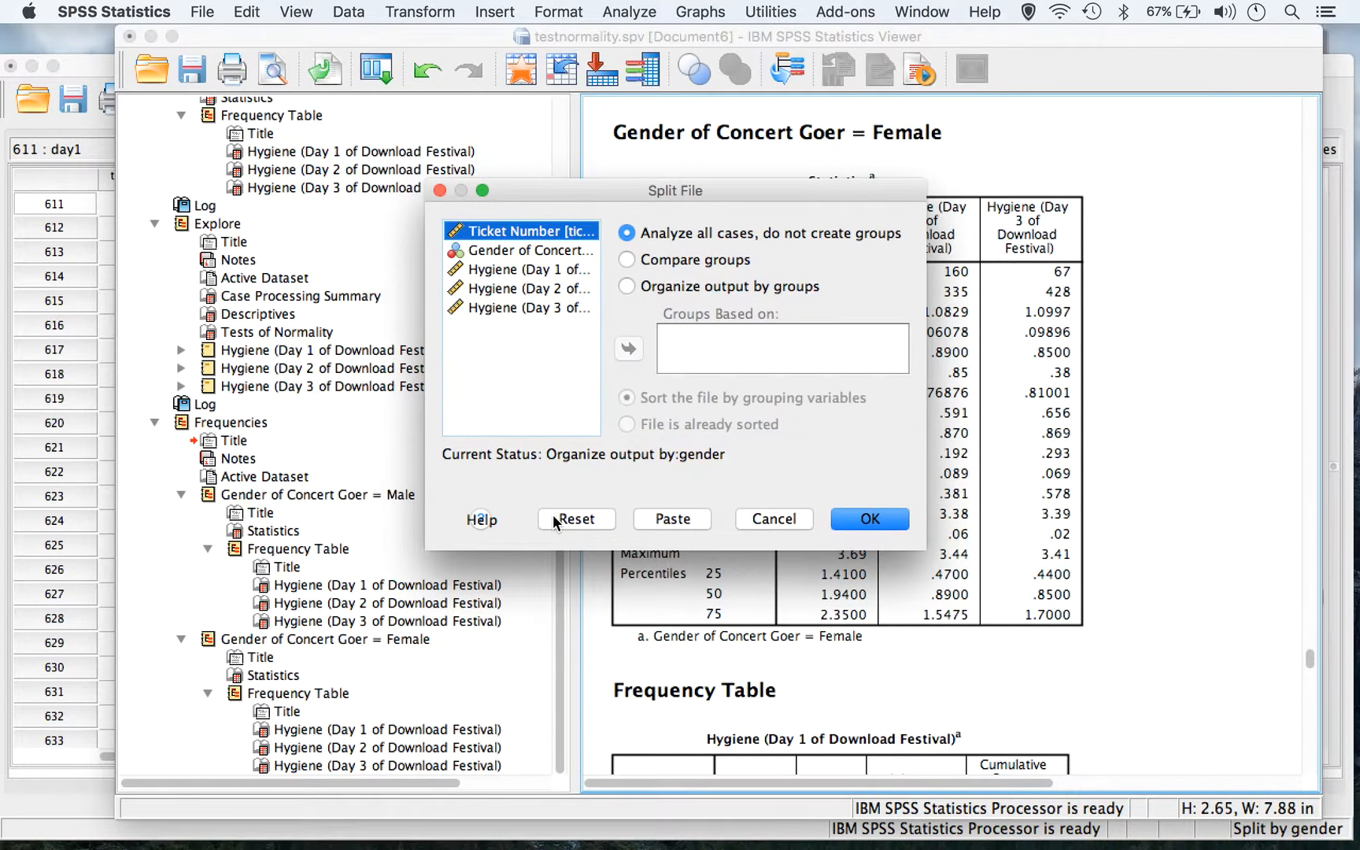
left_click(886, 522)
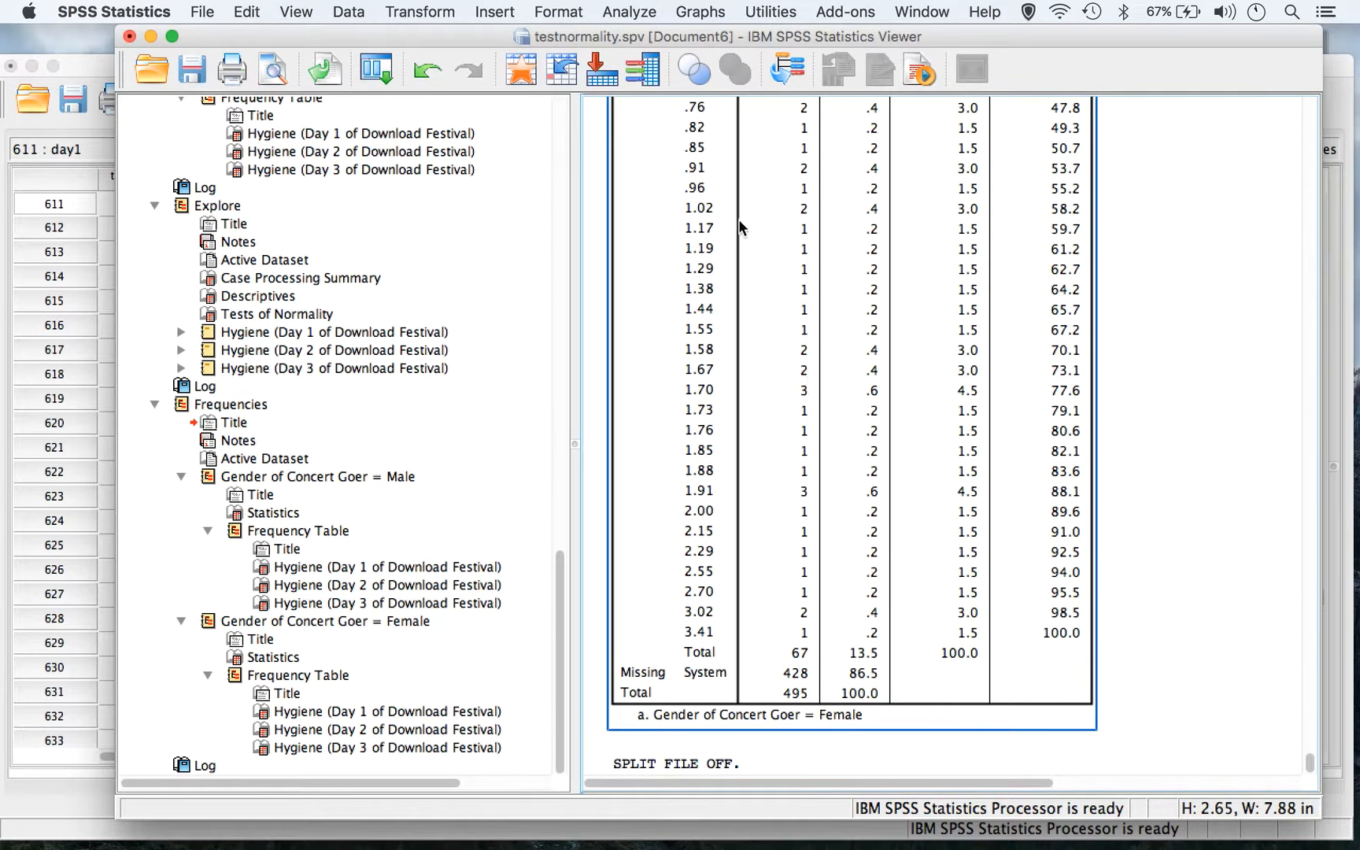
Run Explore on the three hygiene variables with Gender of Concert Goer as factor, descriptives, normality plots with tests and pairwise exclusion of missing cases.
left_click(658, 11)
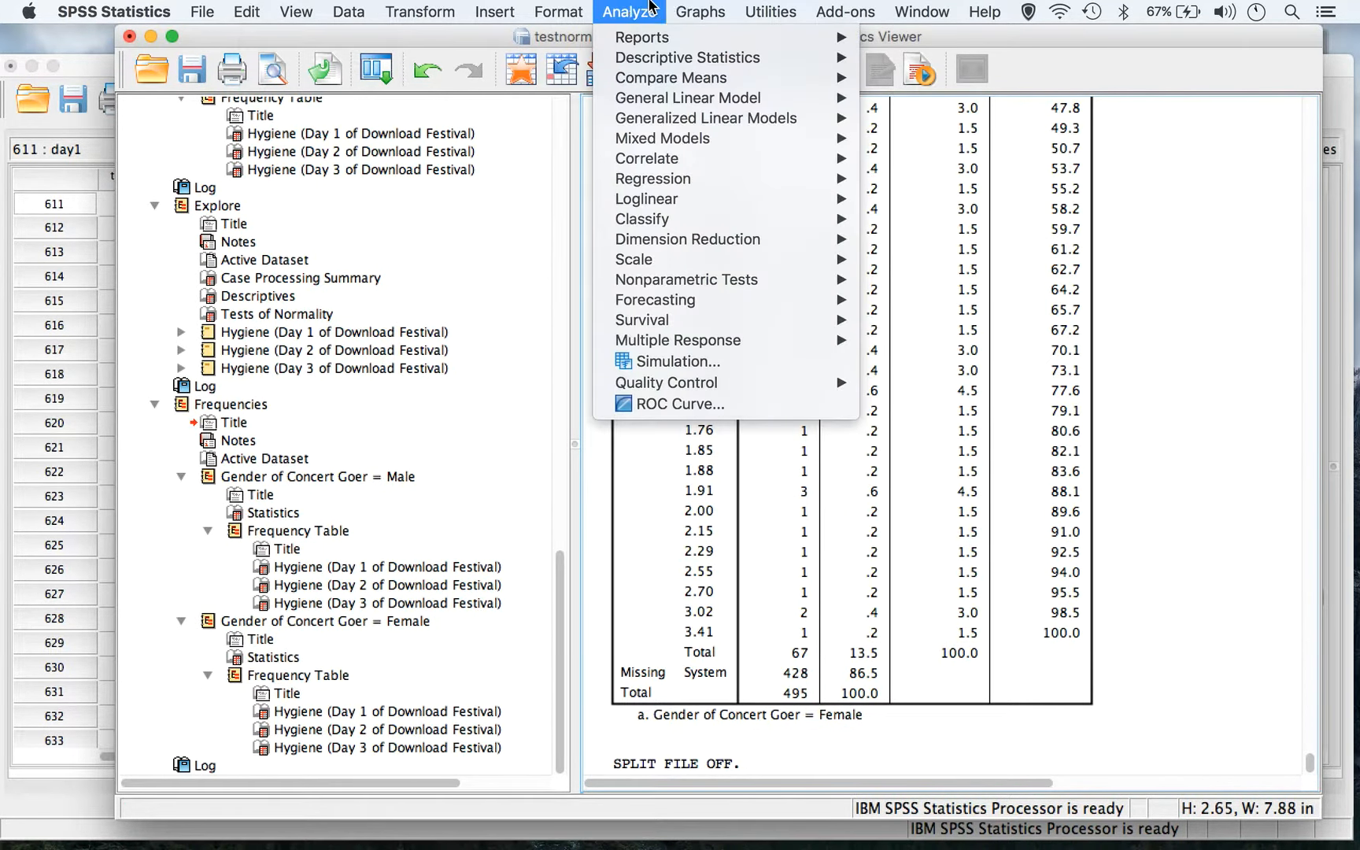
mouse_move(664, 63)
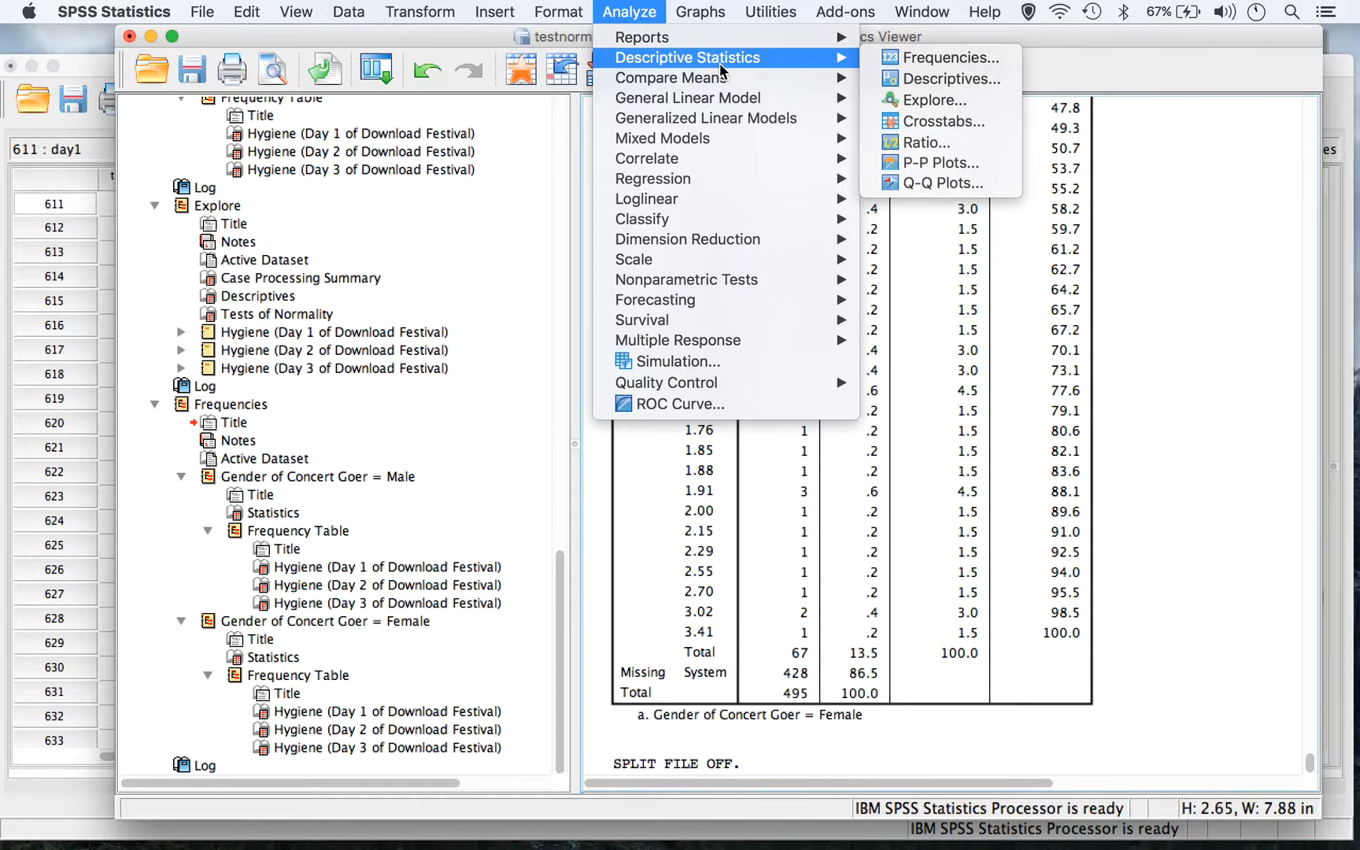
left_click(962, 99)
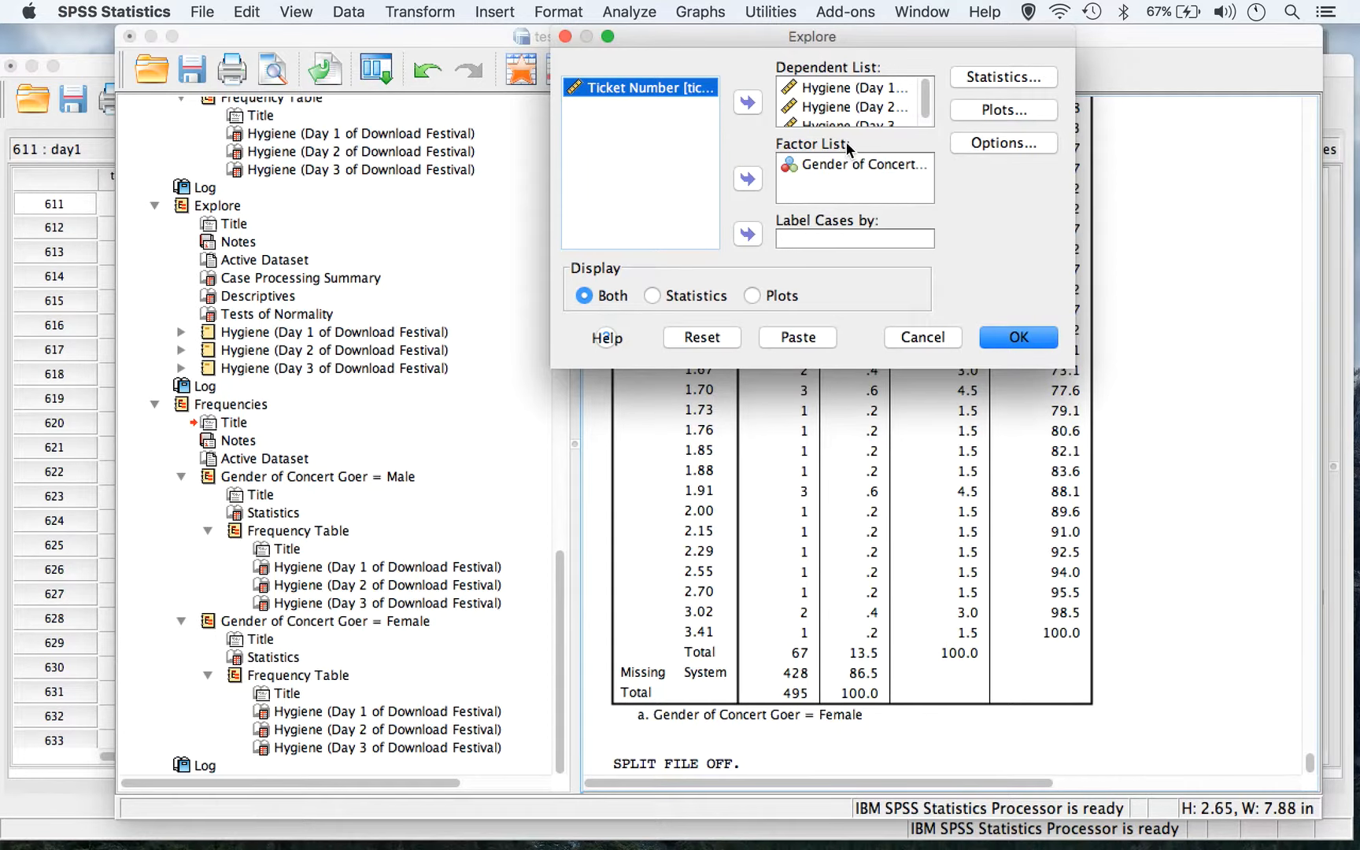
left_click(970, 79)
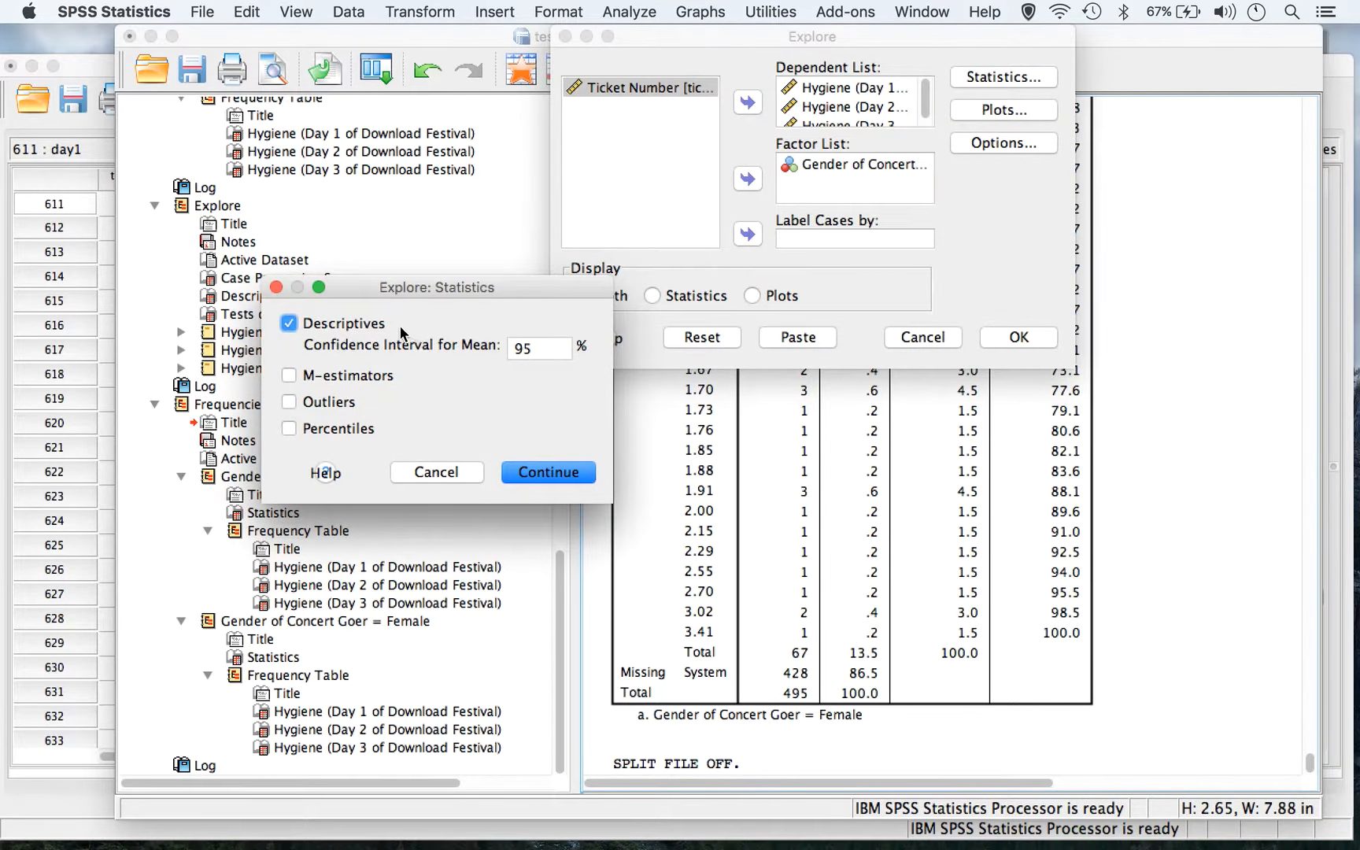
left_click(551, 471)
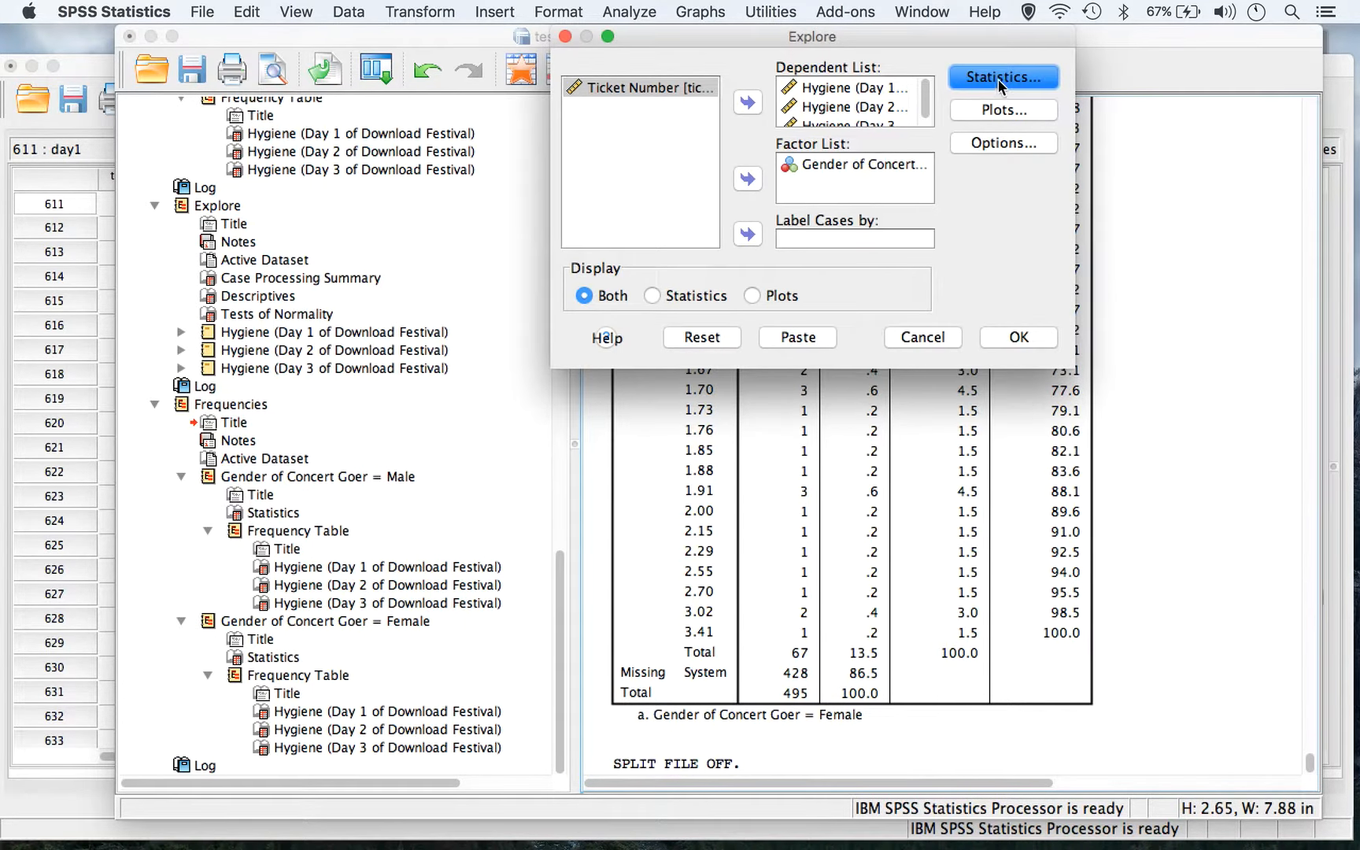
left_click(1004, 110)
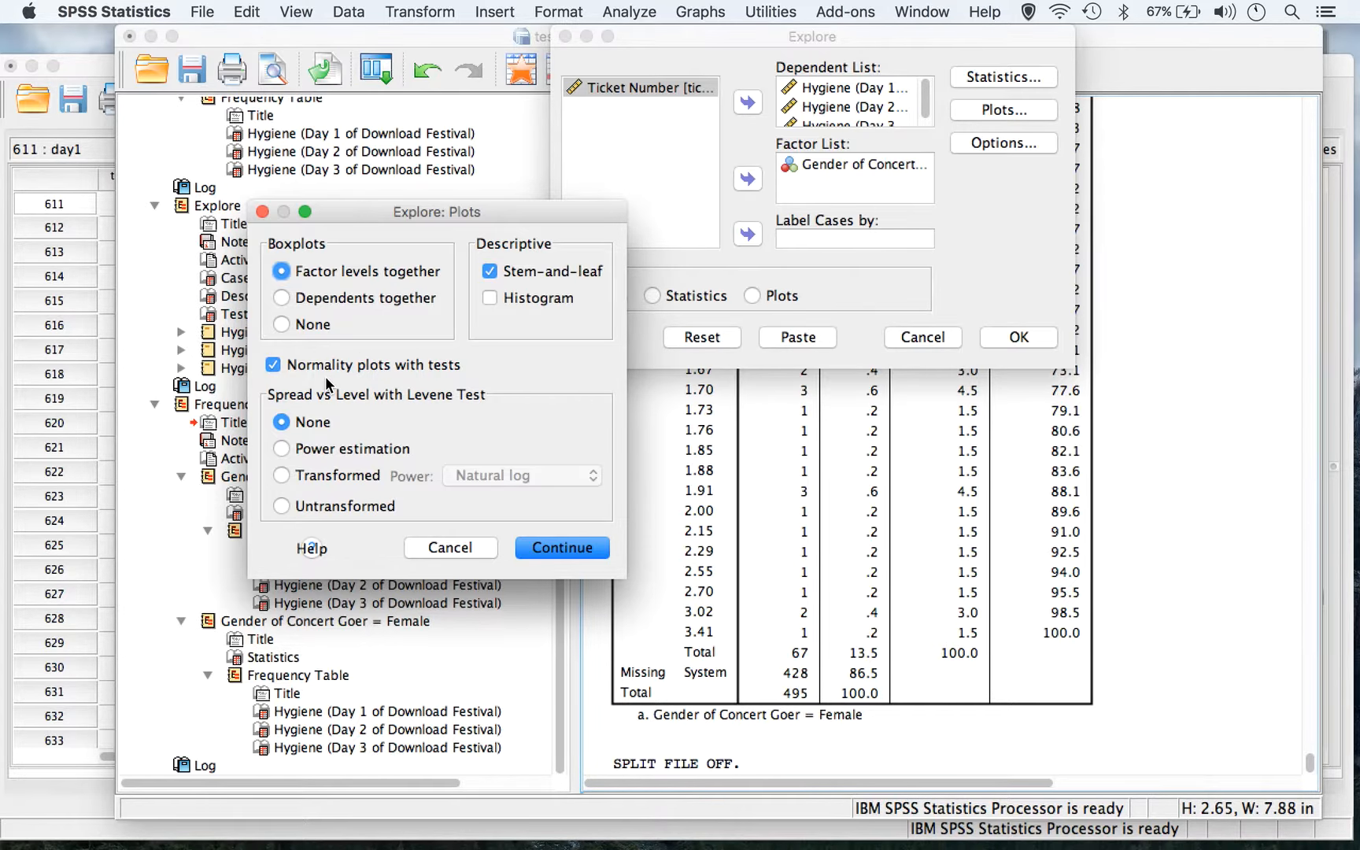
left_click(544, 552)
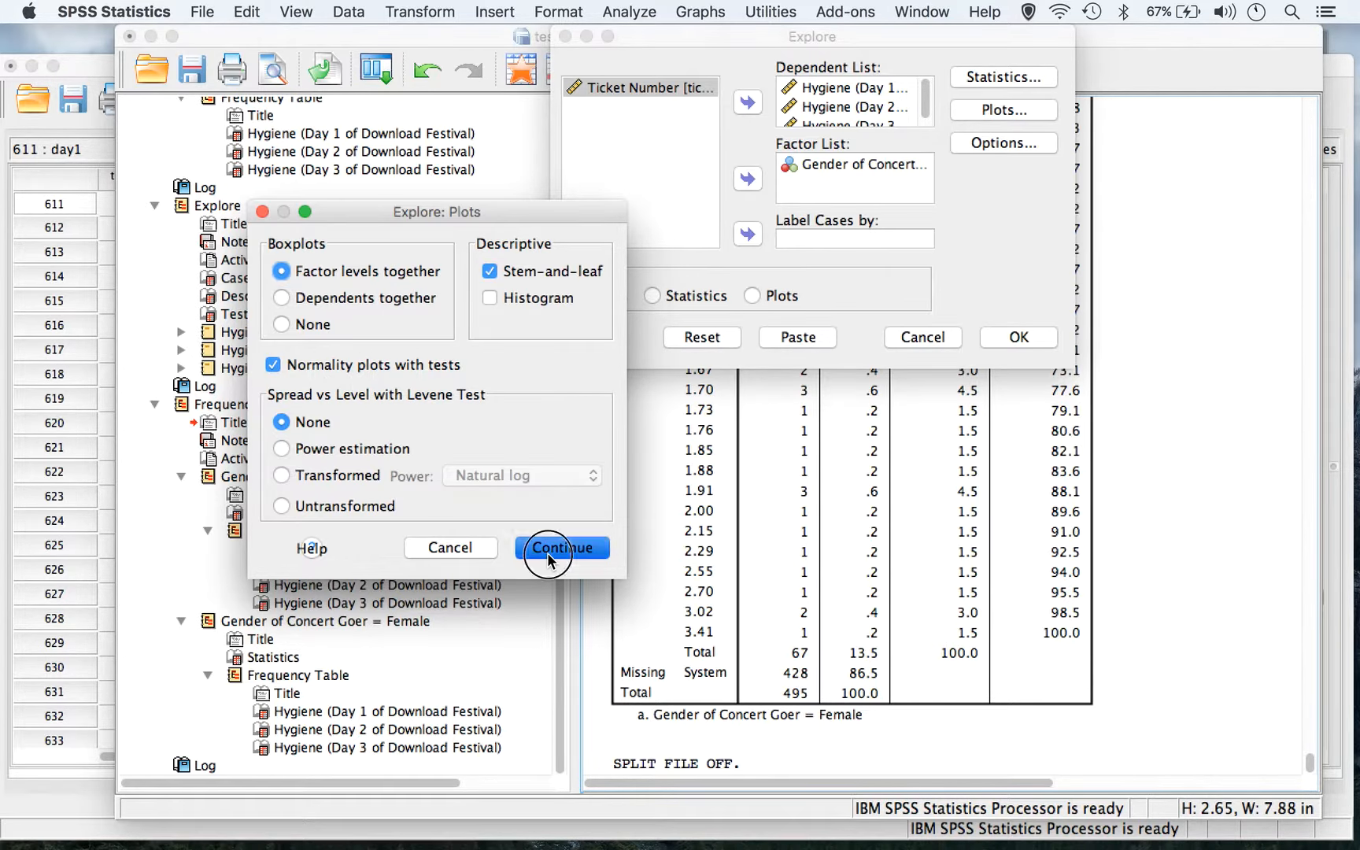
left_click(989, 141)
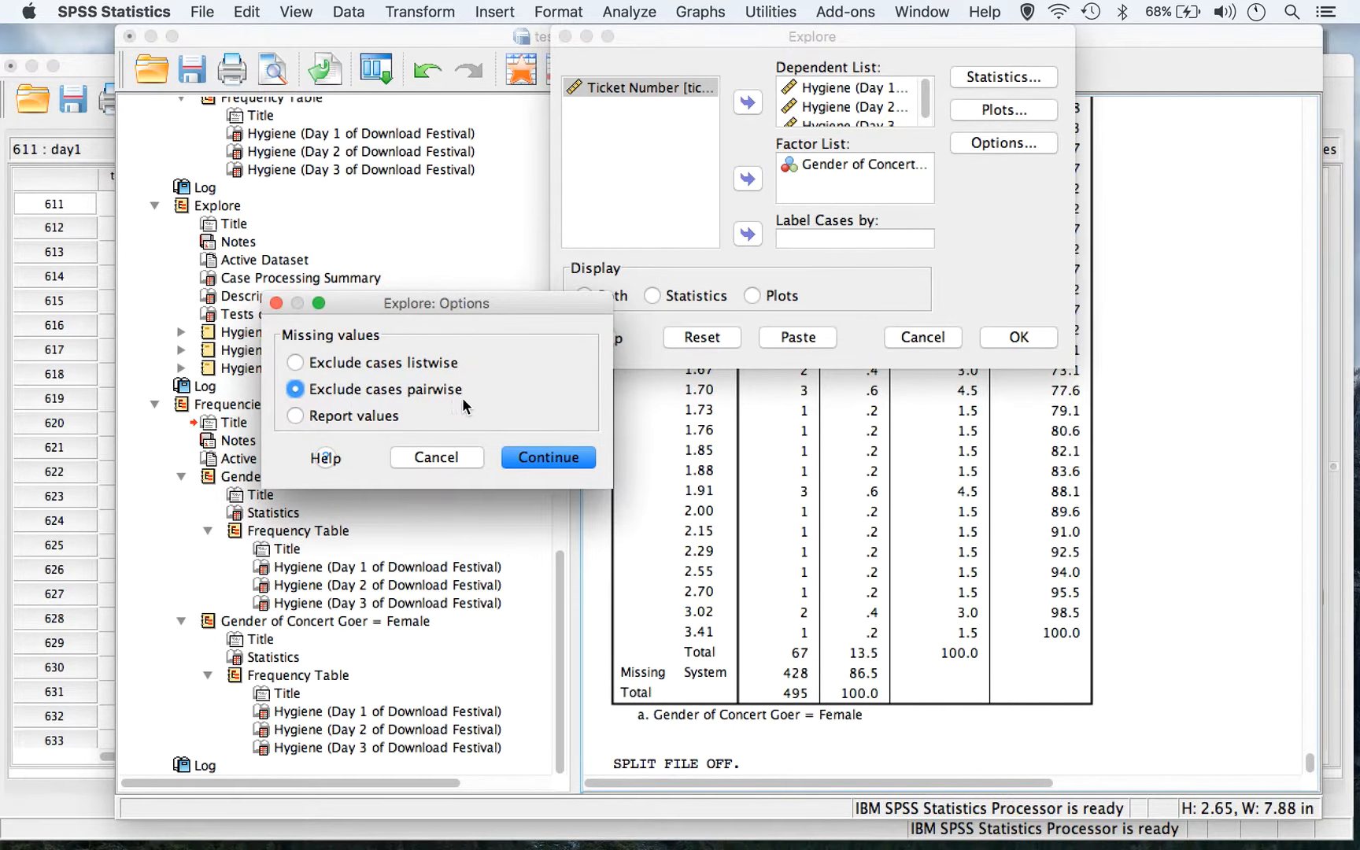
left_click(521, 456)
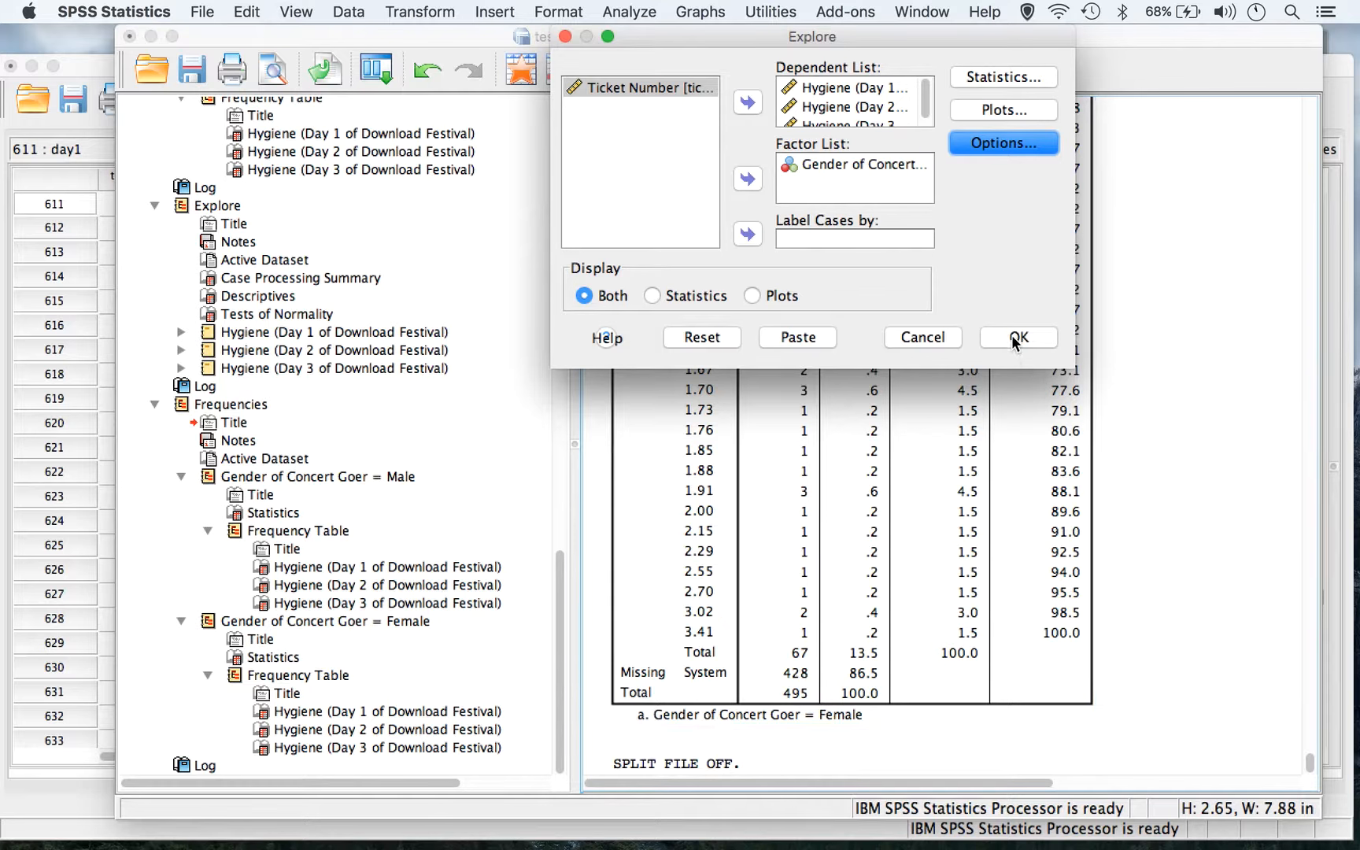
left_click(1017, 338)
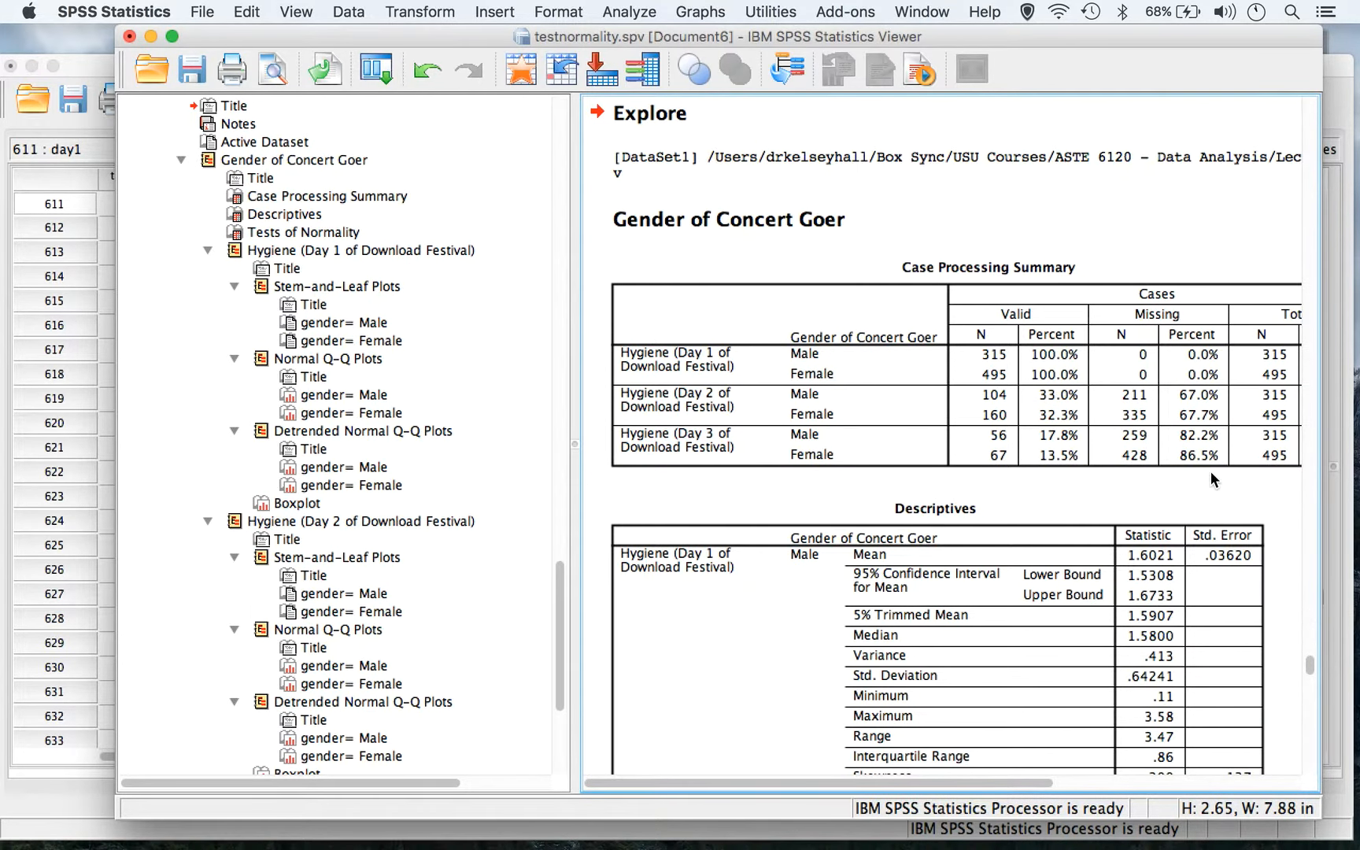
Review the Descriptives and Tests of Normality tables for male and female hygiene scores in the new Explore output.
left_click(1263, 456)
scroll(1312, 663, "down", 15)
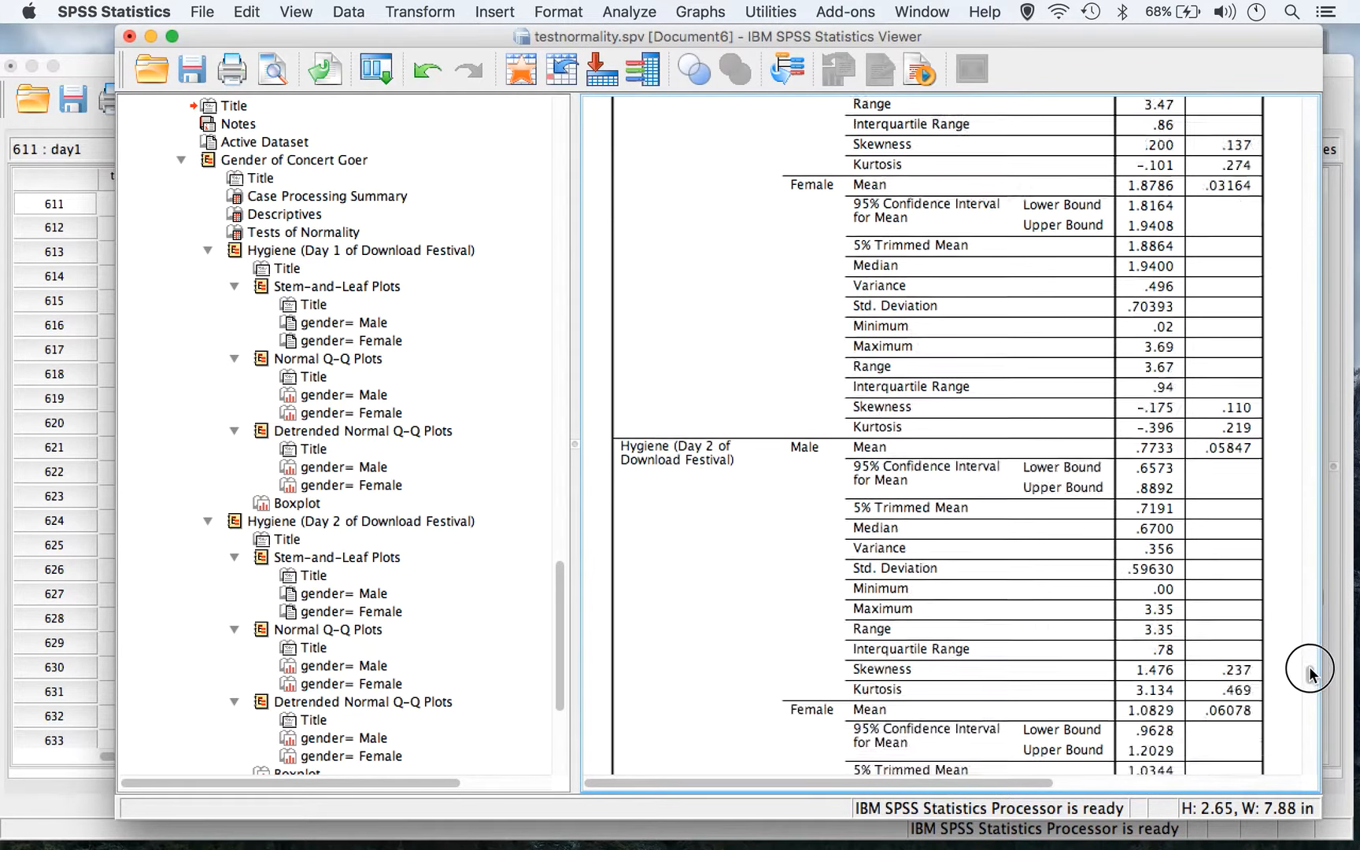
scroll(1307, 678, "down", 8)
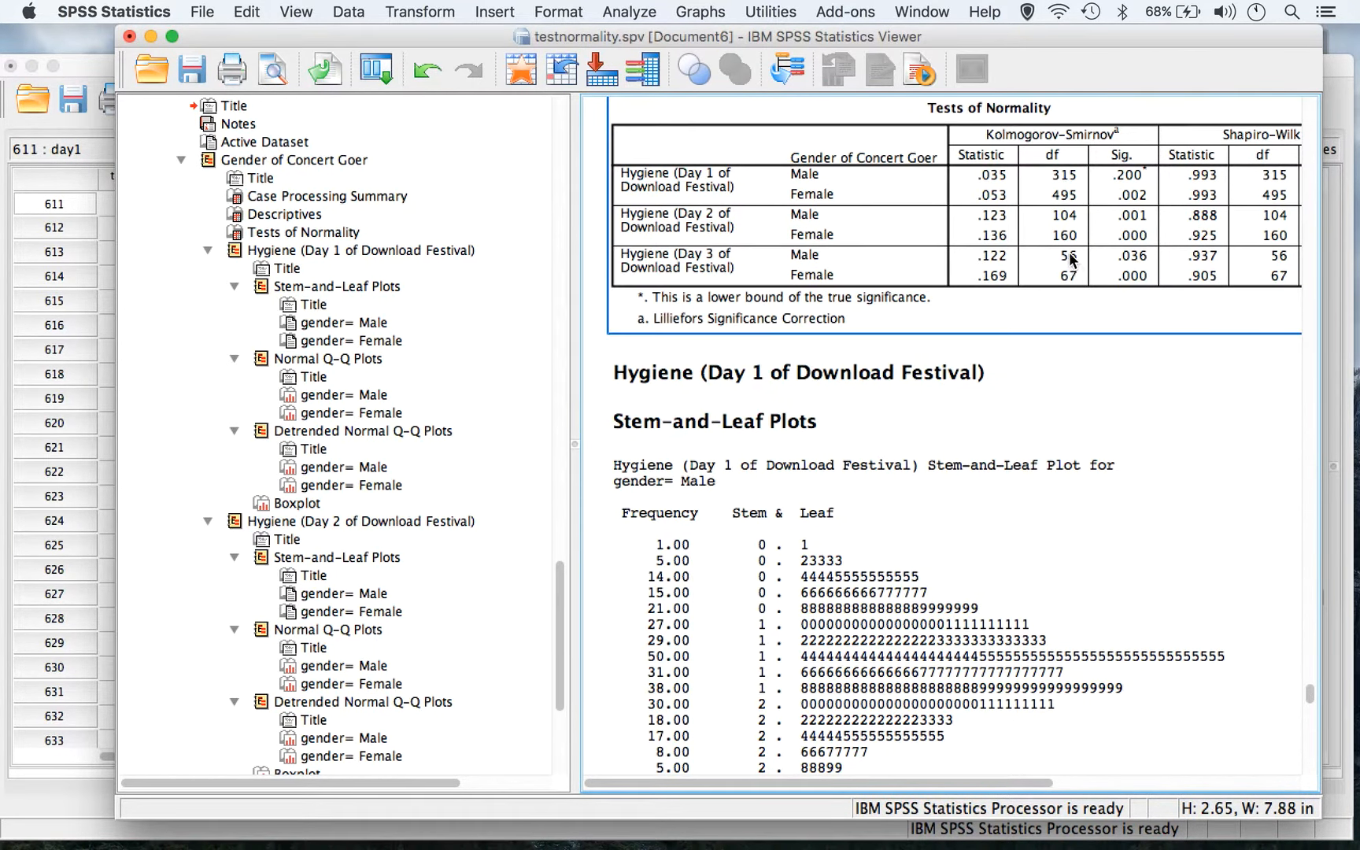
left_click(1069, 248)
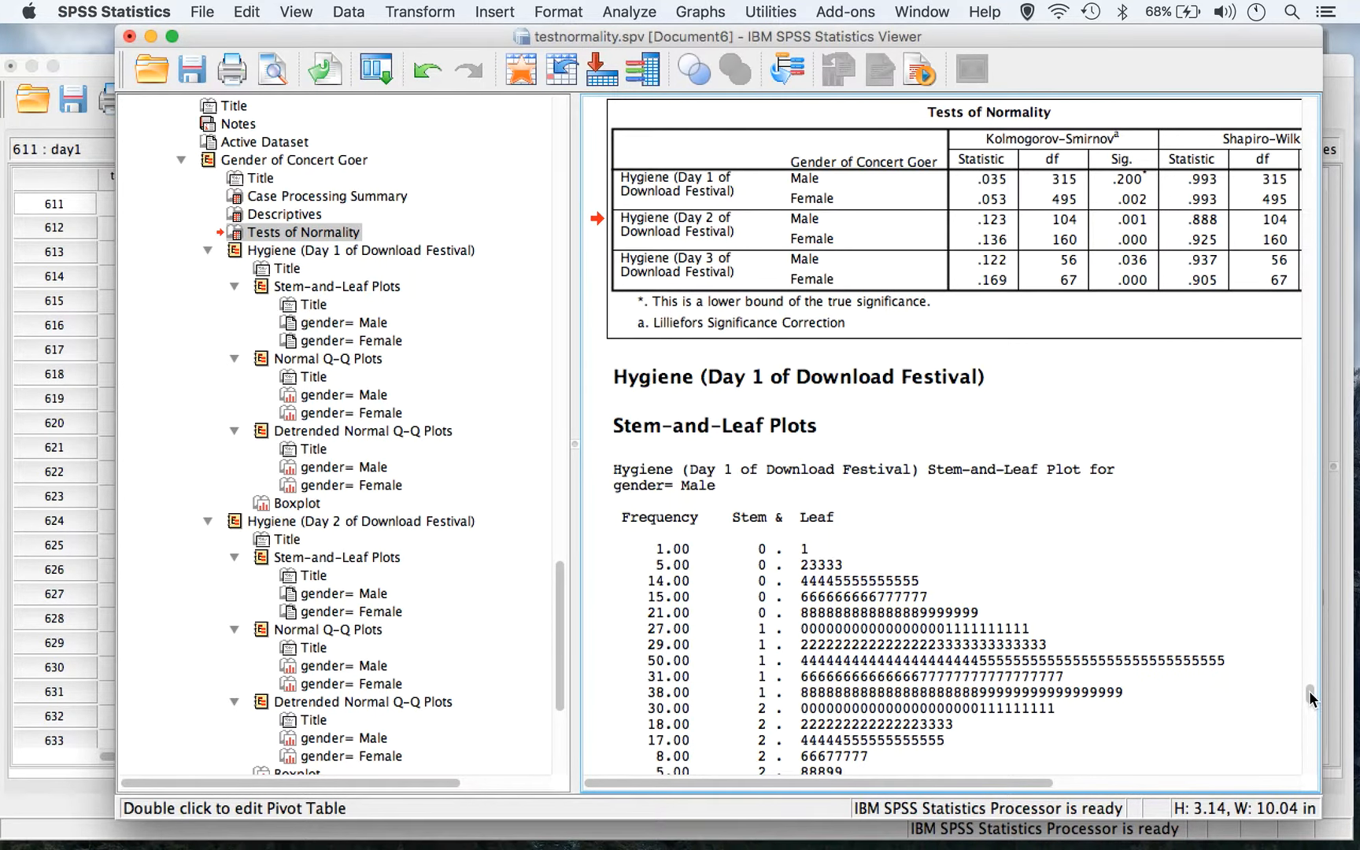
Examine the Normal Q-Q plots by gender for Day 1, Day 2 and Day 3 hygiene, and return to the Tests of Normality table.
left_click_drag(1310, 698, 1312, 713)
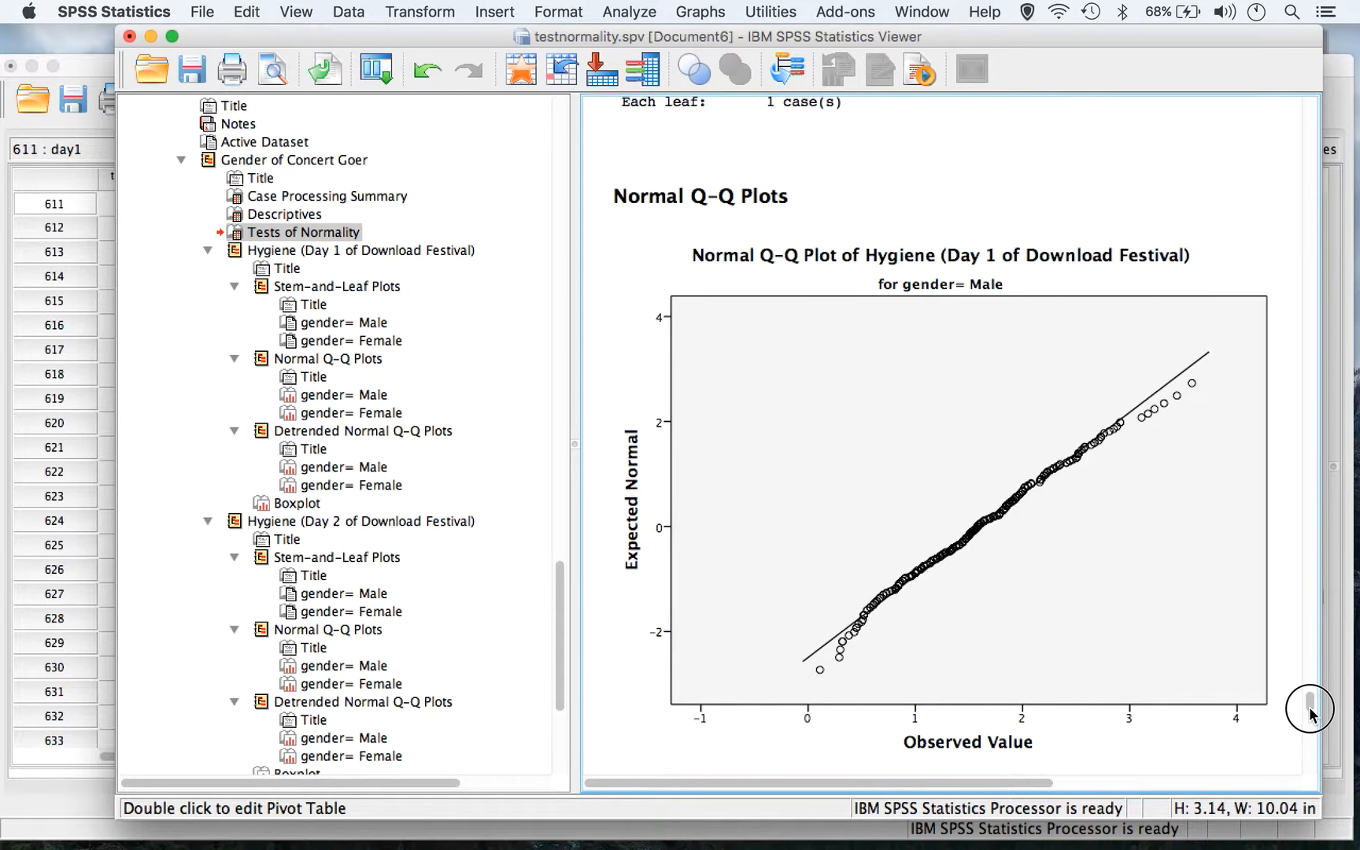
left_click_drag(1310, 713, 1311, 764)
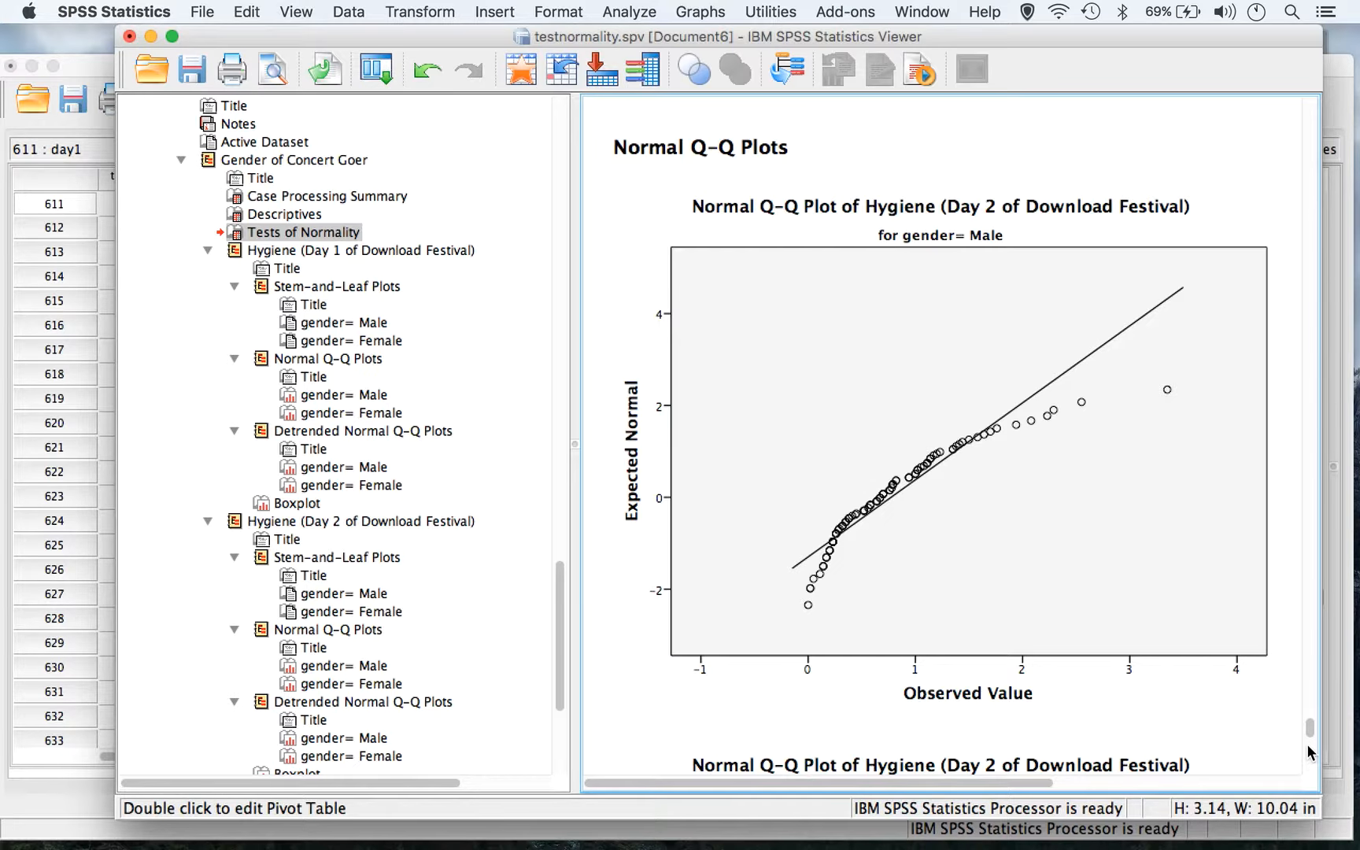
left_click(1312, 729)
left_click_drag(1311, 731, 1312, 777)
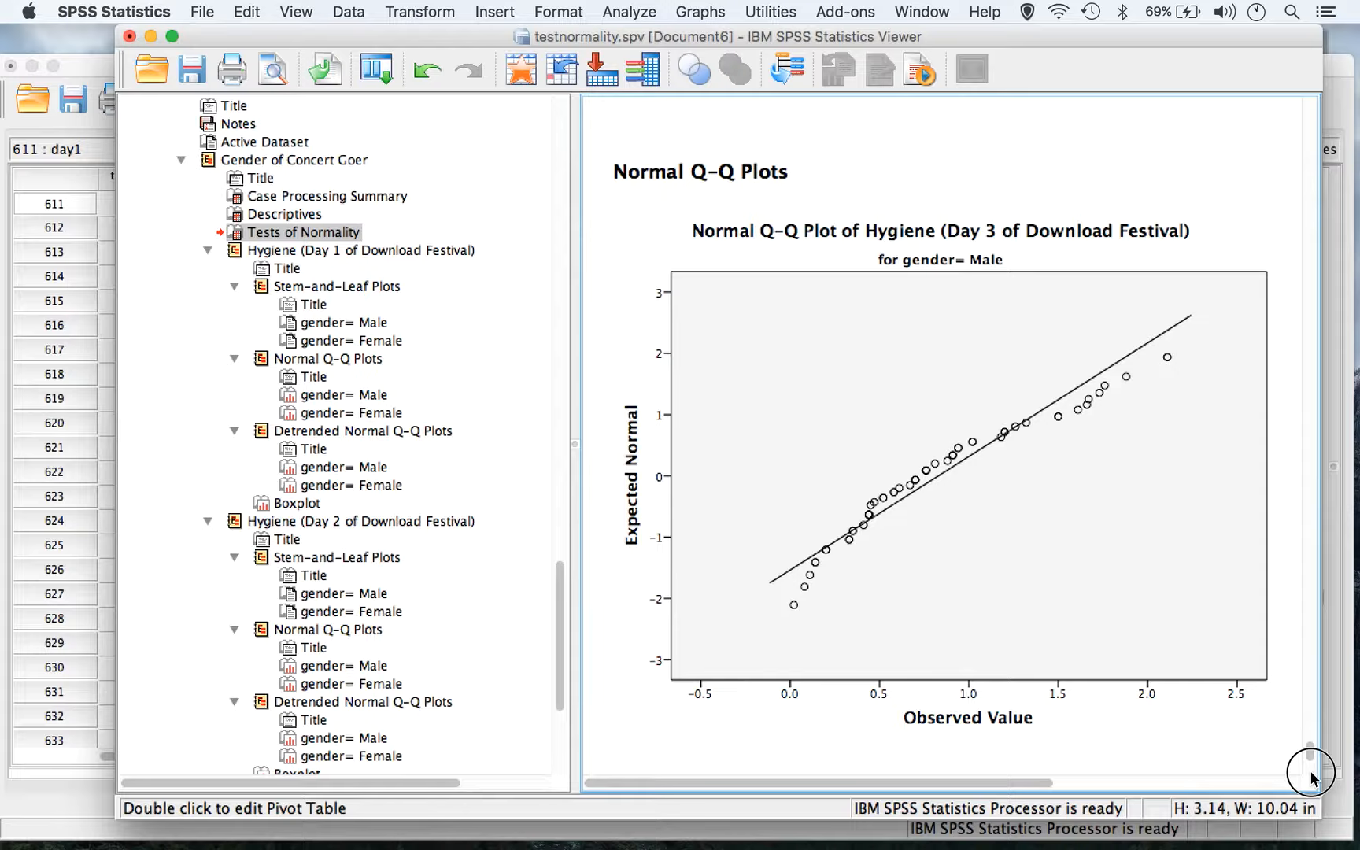
left_click_drag(1312, 776, 1312, 775)
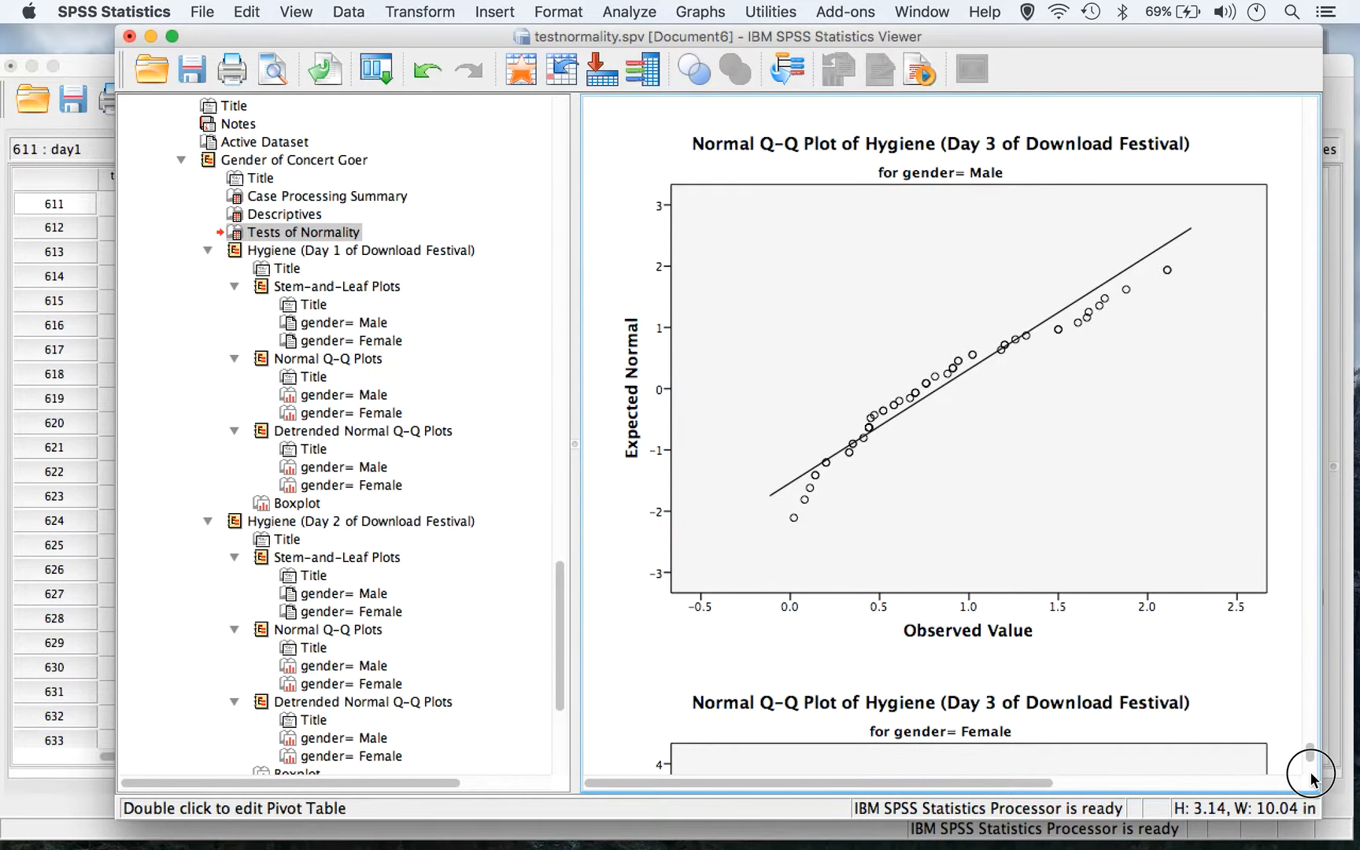
left_click_drag(1312, 778, 1320, 781)
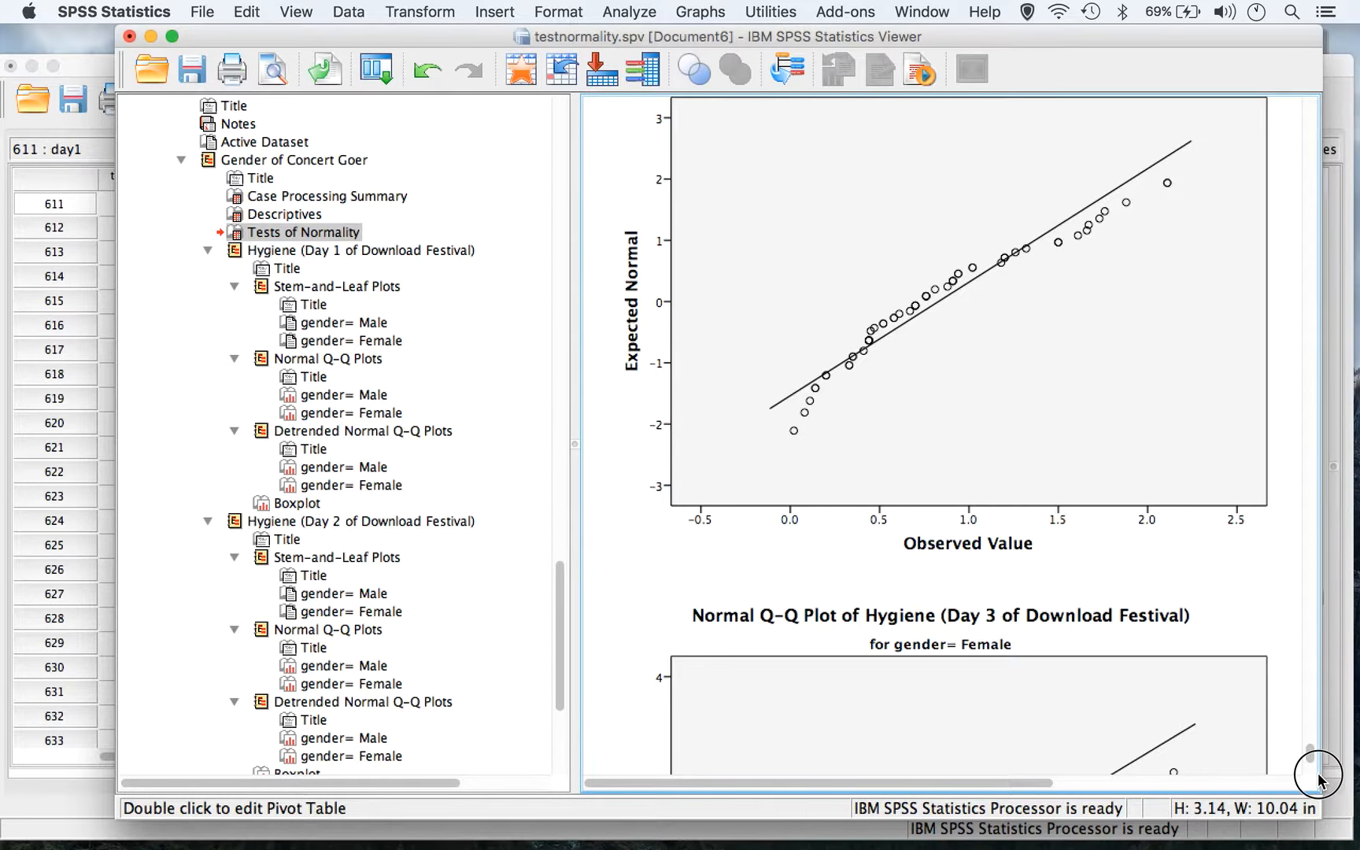
left_click_drag(1318, 779, 1329, 664)
left_click(1023, 612)
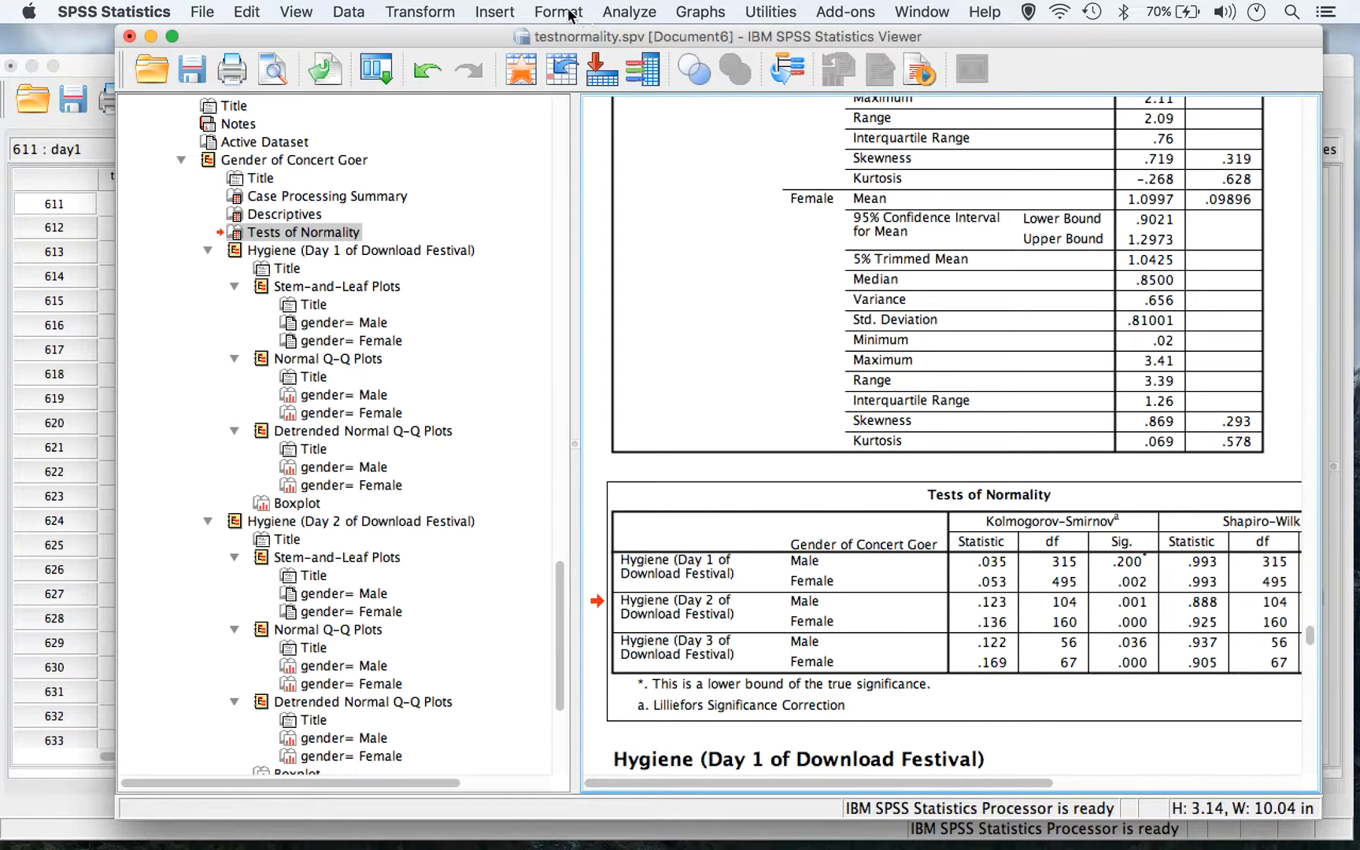
mouse_move(204, 847)
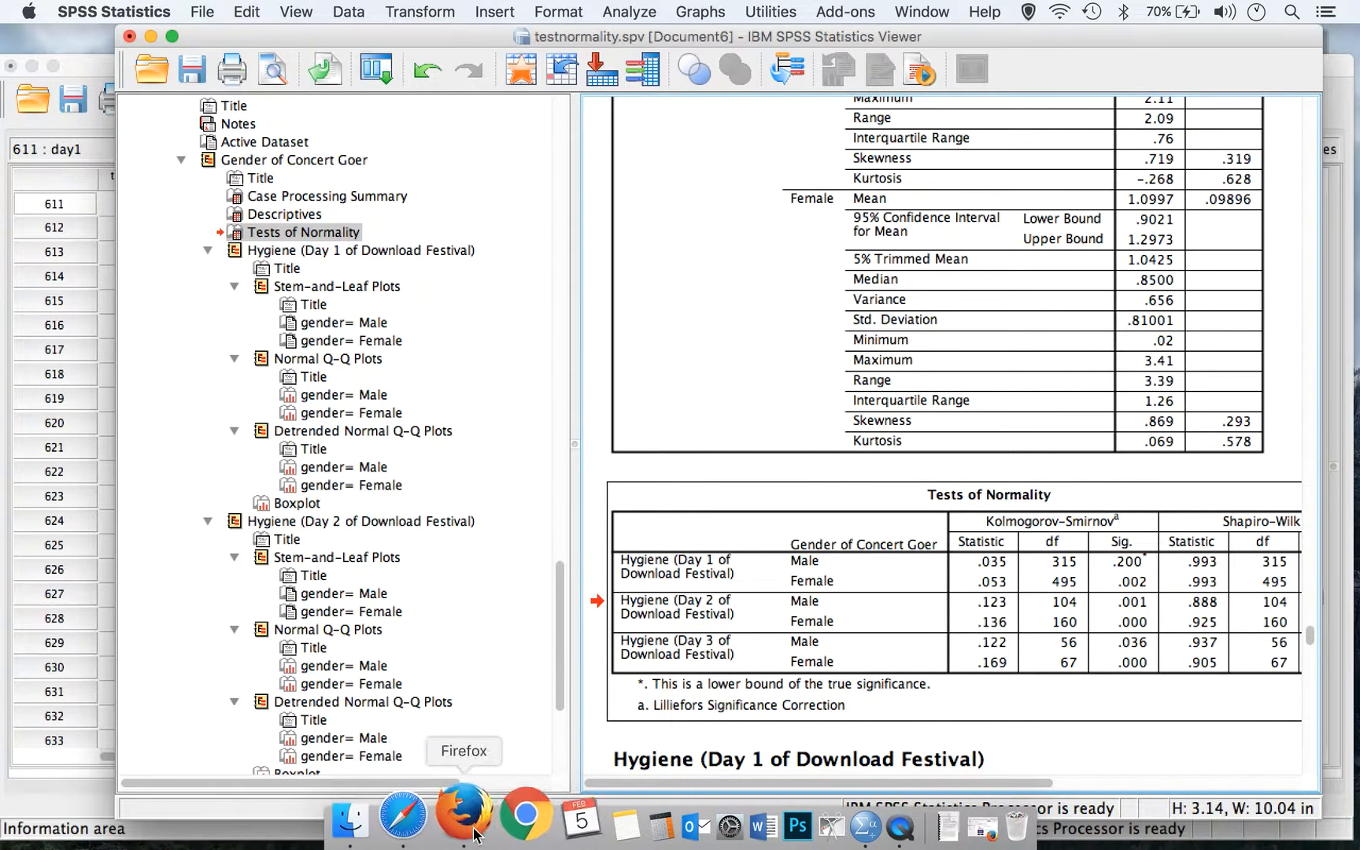
left_click(897, 831)
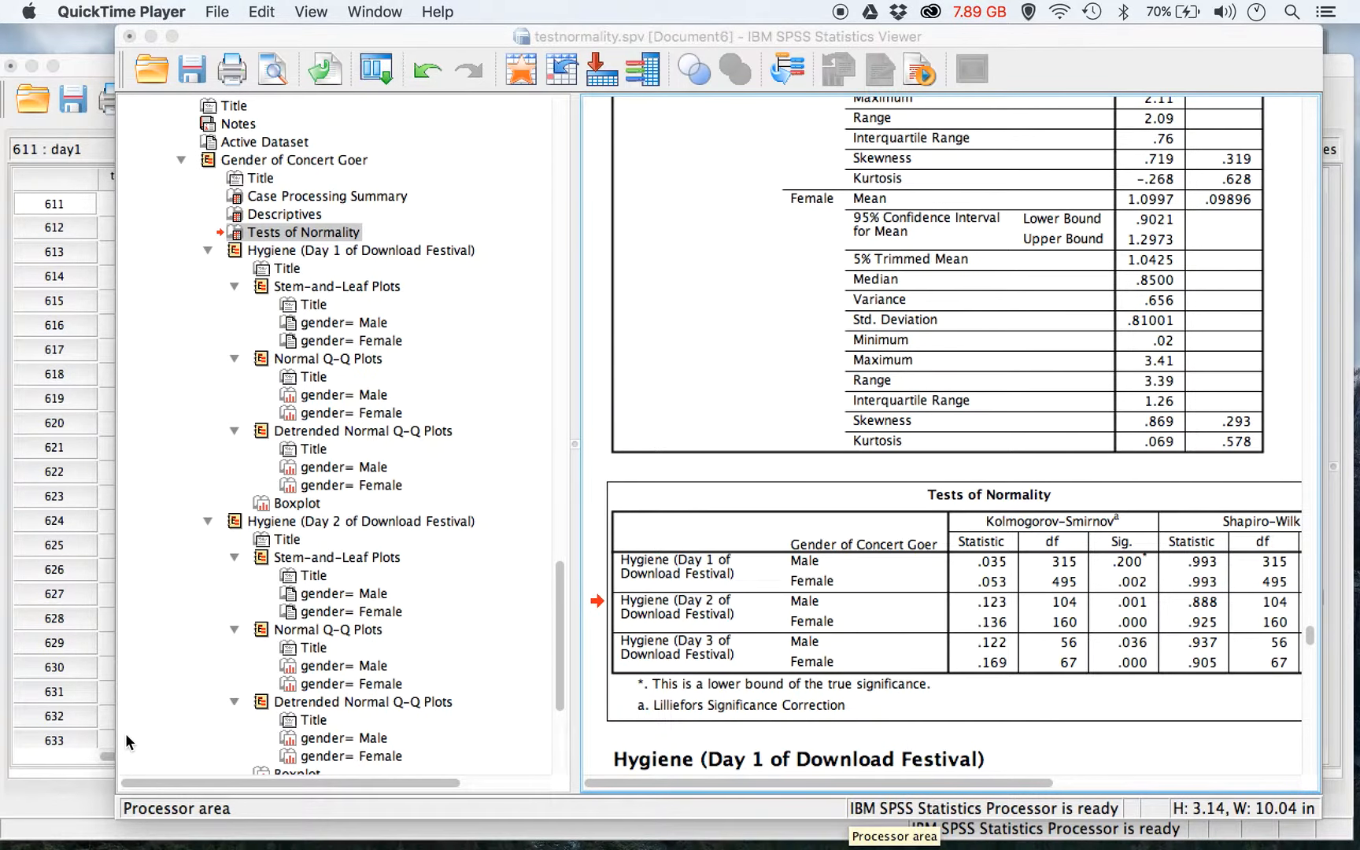